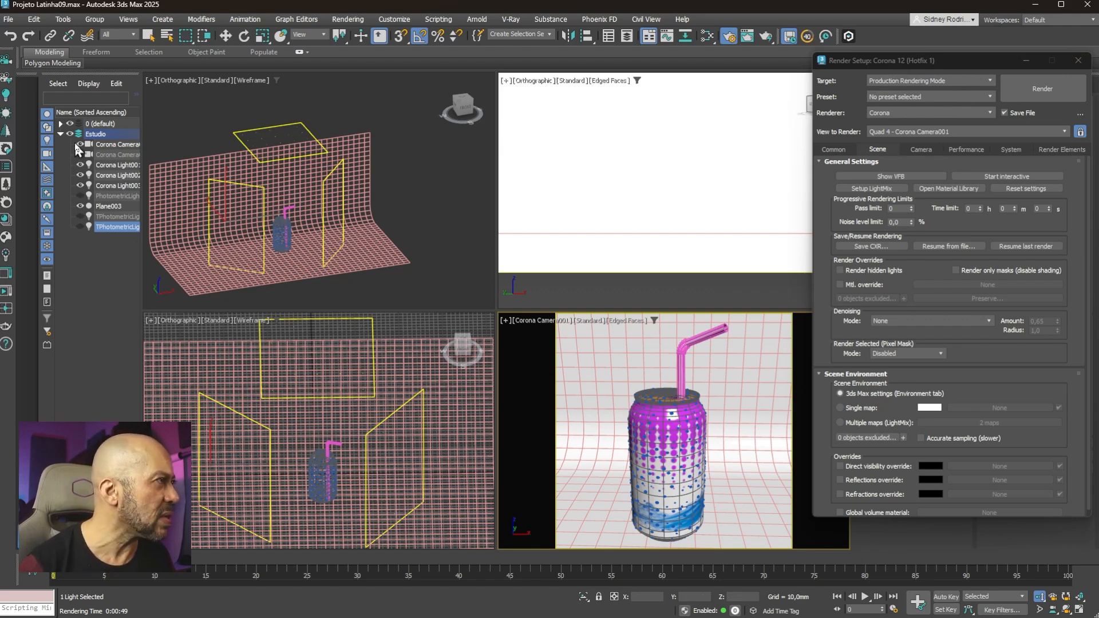
Step: Hide the Estudio layer so only the can with its straw shows, and enlarge its wireframe viewport to fill the workspace
{"action": "left_click", "coordinate": [69, 133]}
{"action": "left_click", "coordinate": [369, 212]}
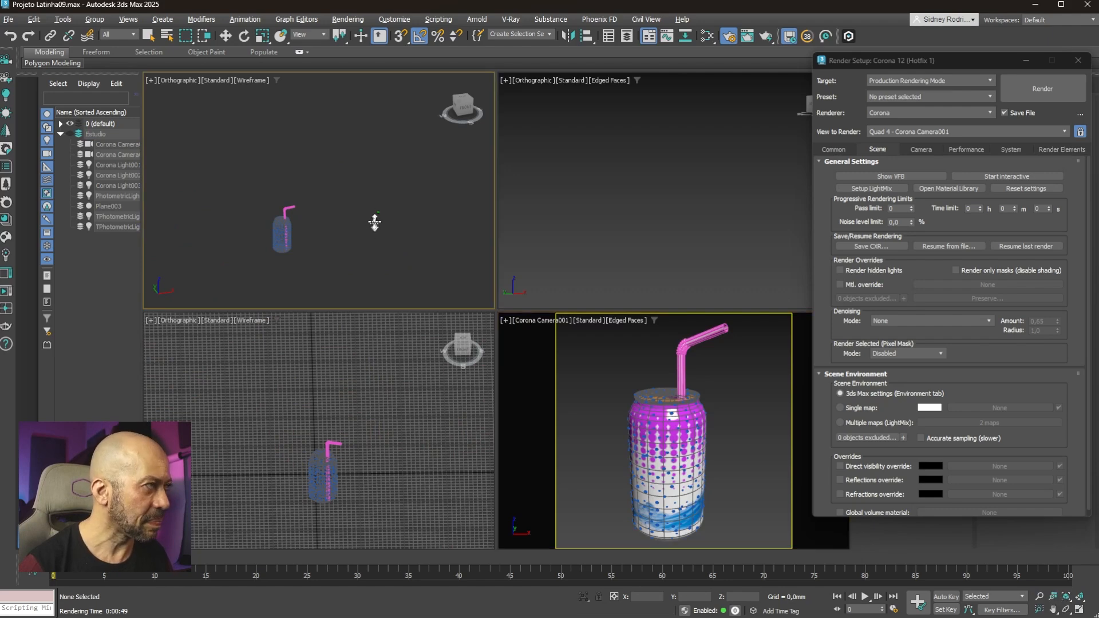
{"action": "key", "text": "alt+z"}
{"action": "key", "text": "alt+w"}
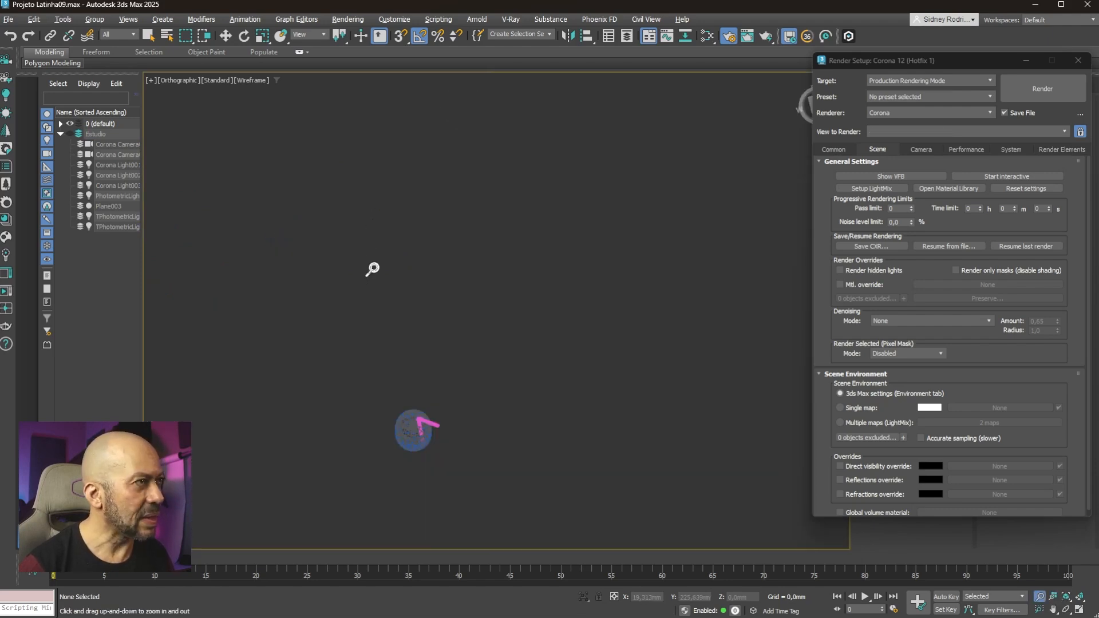
{"action": "middle_click_drag", "start_coordinate": [464, 383], "coordinate": [495, 293]}
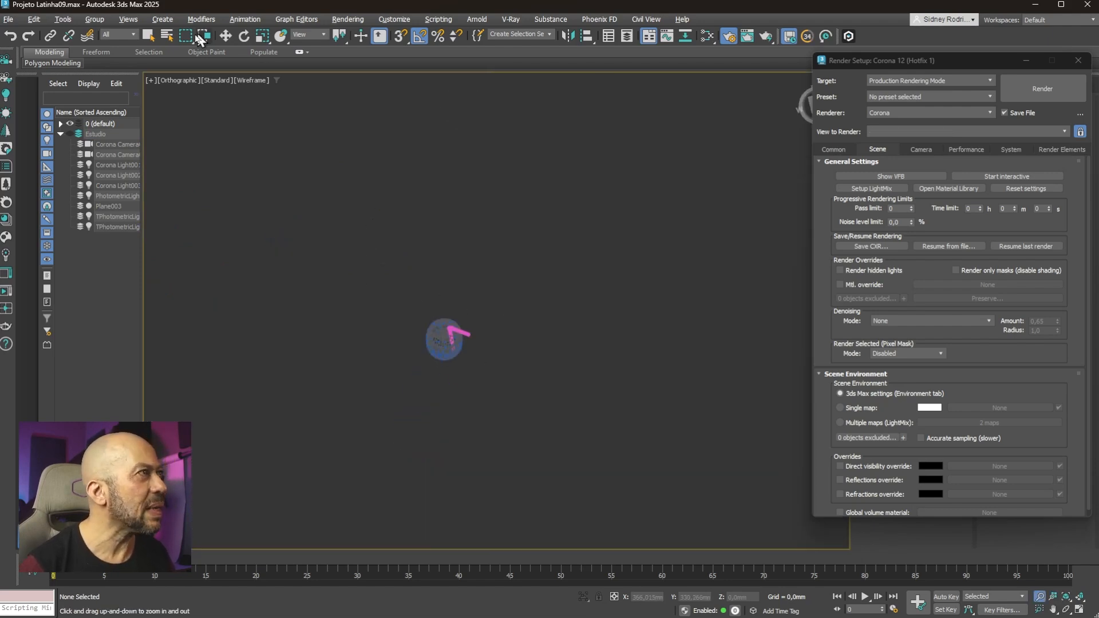
Step: Clone the whole can with its straw along the X axis in the Top view, as three evenly spaced copies
{"action": "left_click", "coordinate": [228, 36]}
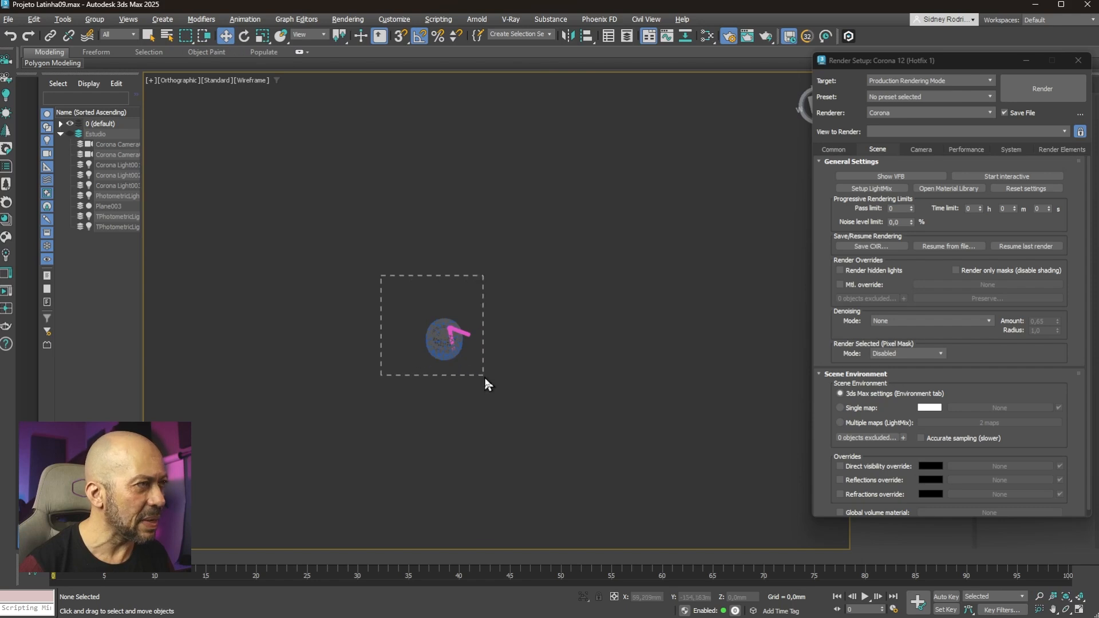
{"action": "left_click_drag", "start_coordinate": [484, 378], "coordinate": [527, 408]}
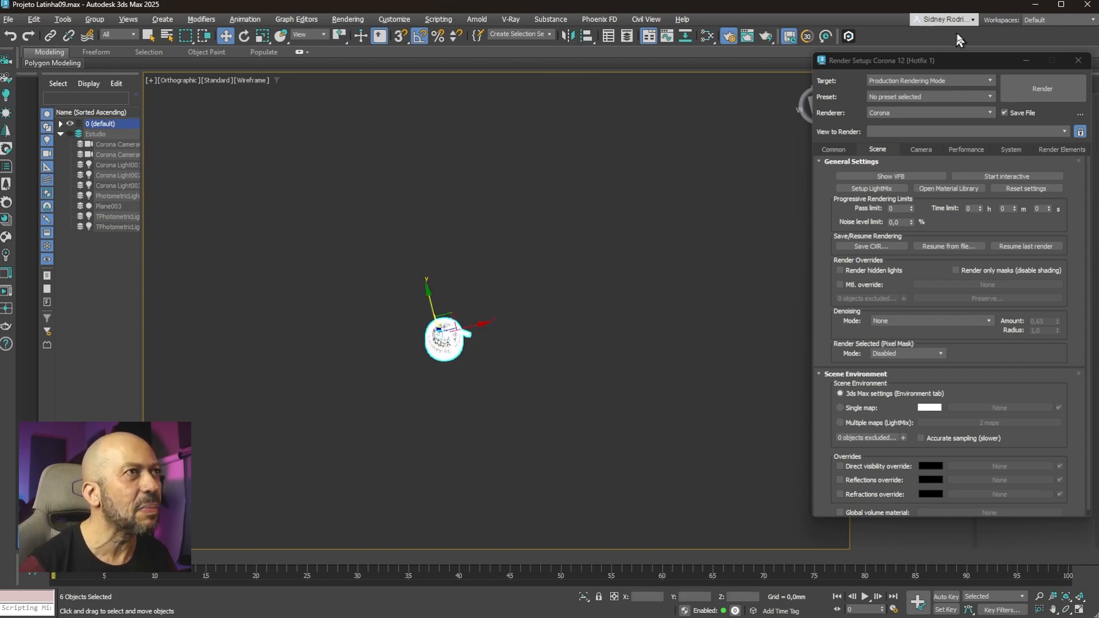
{"action": "left_click_drag", "start_coordinate": [941, 64], "coordinate": [937, 131]}
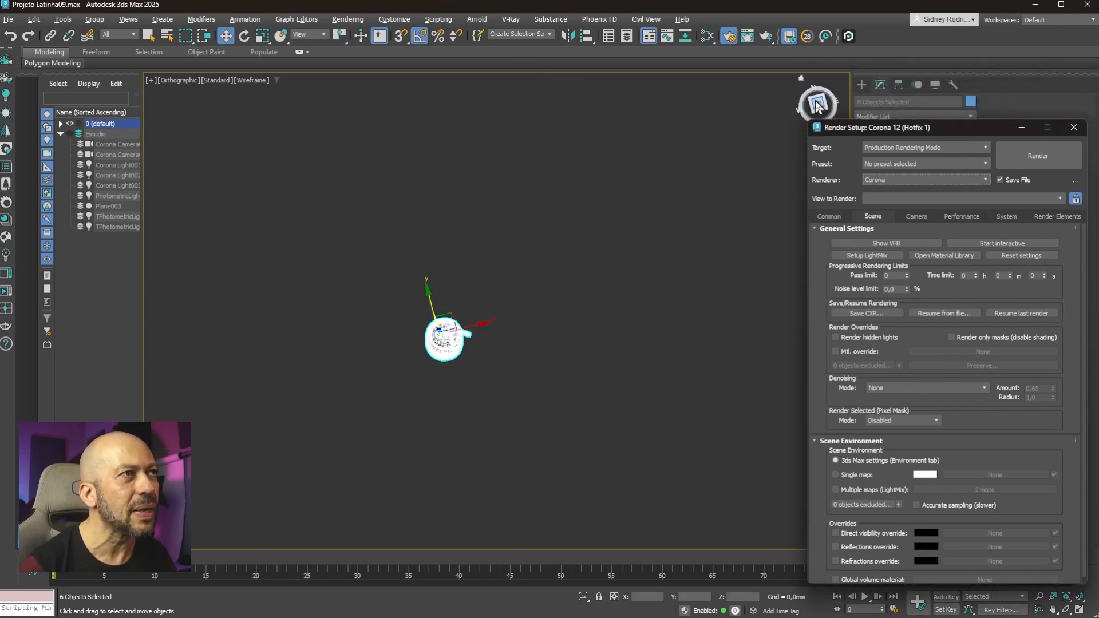
{"action": "left_click", "coordinate": [820, 111]}
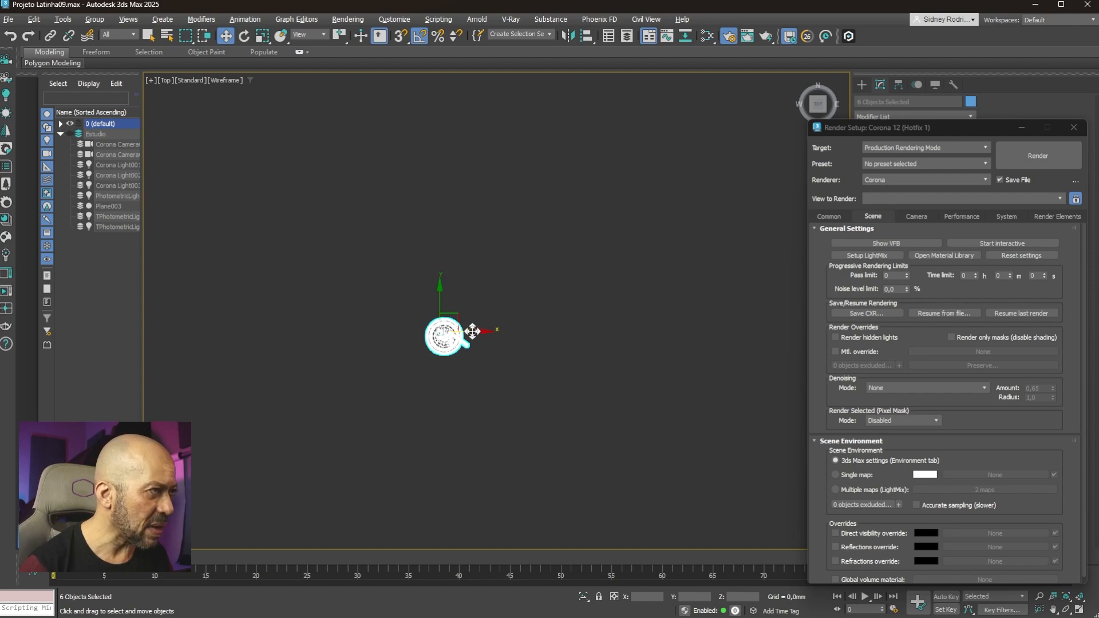
{"action": "left_click_drag", "start_coordinate": [472, 331], "coordinate": [522, 333], "text": "shift"}
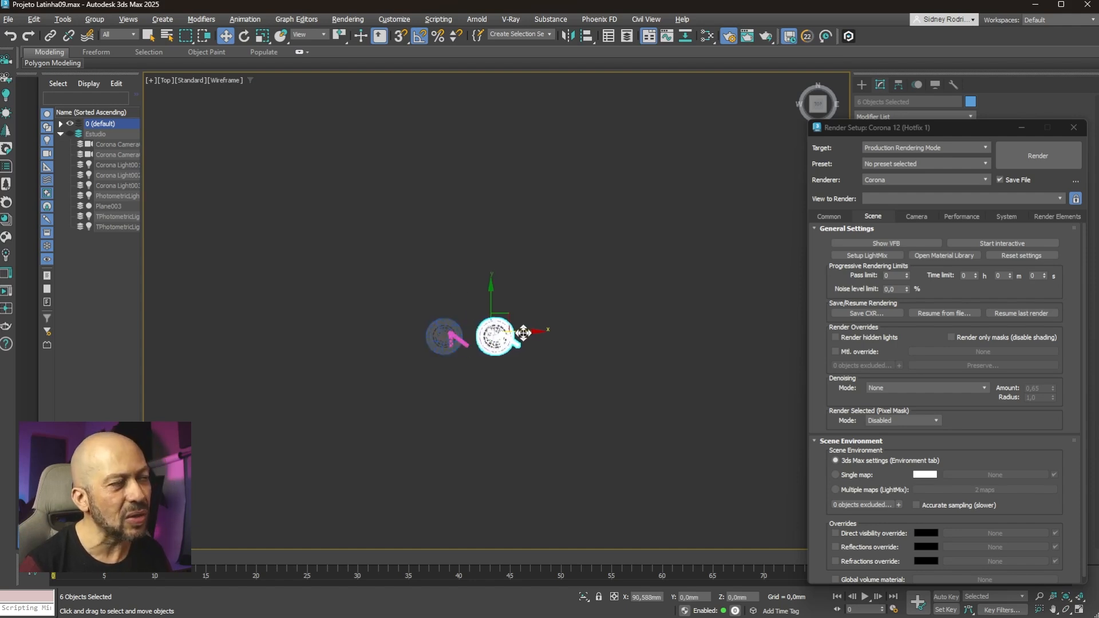
{"action": "left_click_drag", "start_coordinate": [523, 332], "coordinate": [523, 332], "text": "shift"}
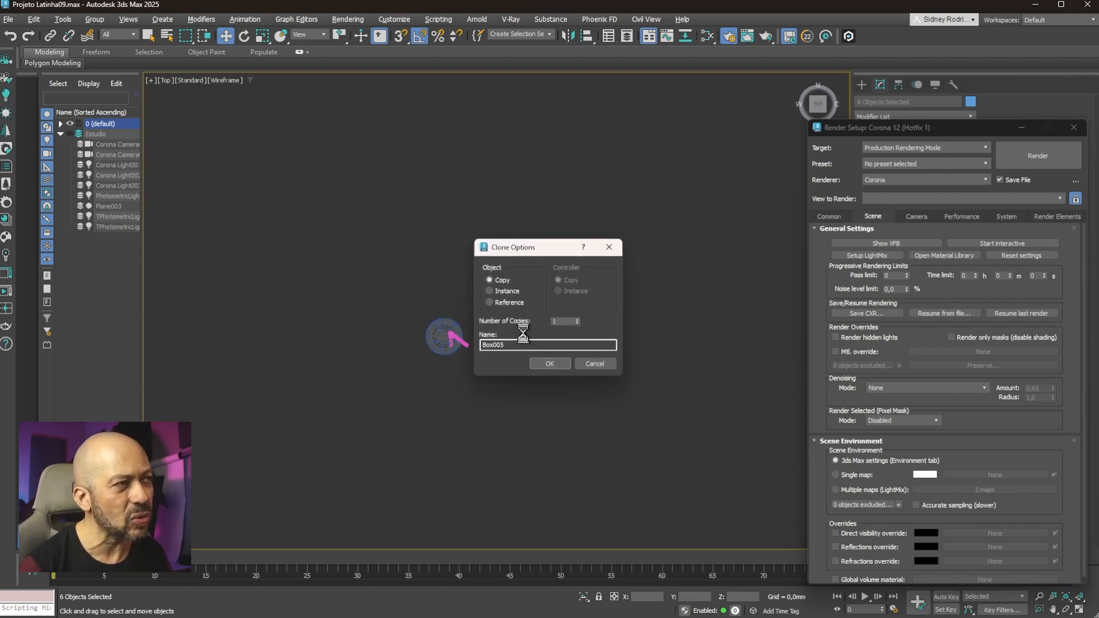
{"action": "left_click", "coordinate": [577, 319]}
{"action": "left_click", "coordinate": [577, 319]}
{"action": "left_click", "coordinate": [549, 364]}
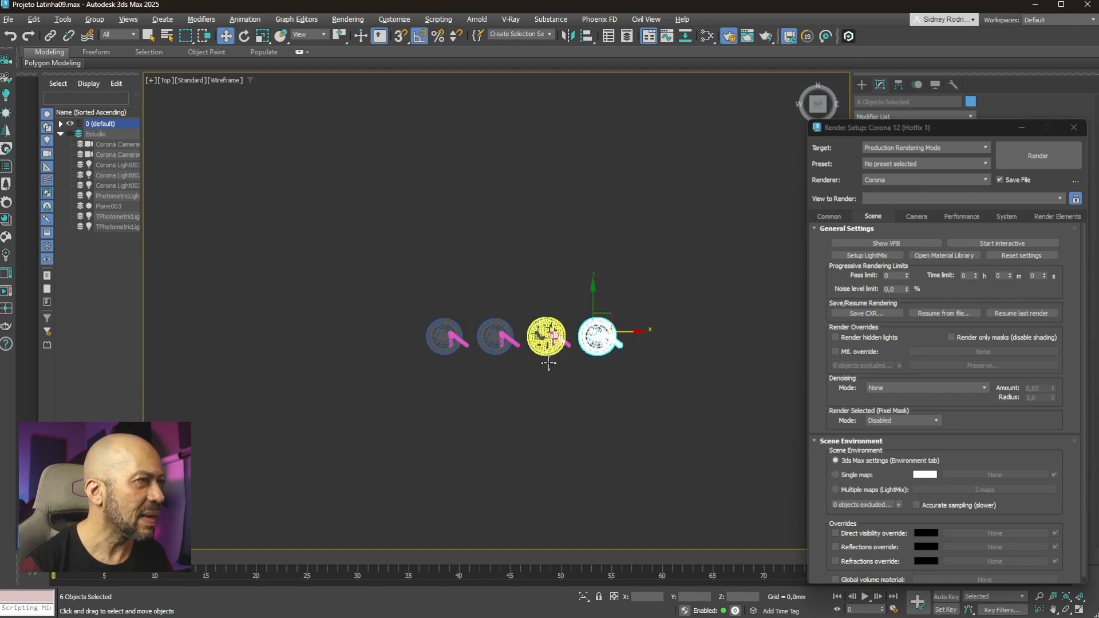
Step: Show the row of four cans from an angled view with default shading instead of wireframe
{"action": "middle_click_drag", "start_coordinate": [595, 329], "coordinate": [585, 335], "text": "alt"}
{"action": "scroll", "coordinate": [585, 335], "scroll_direction": "up", "scroll_amount": 5}
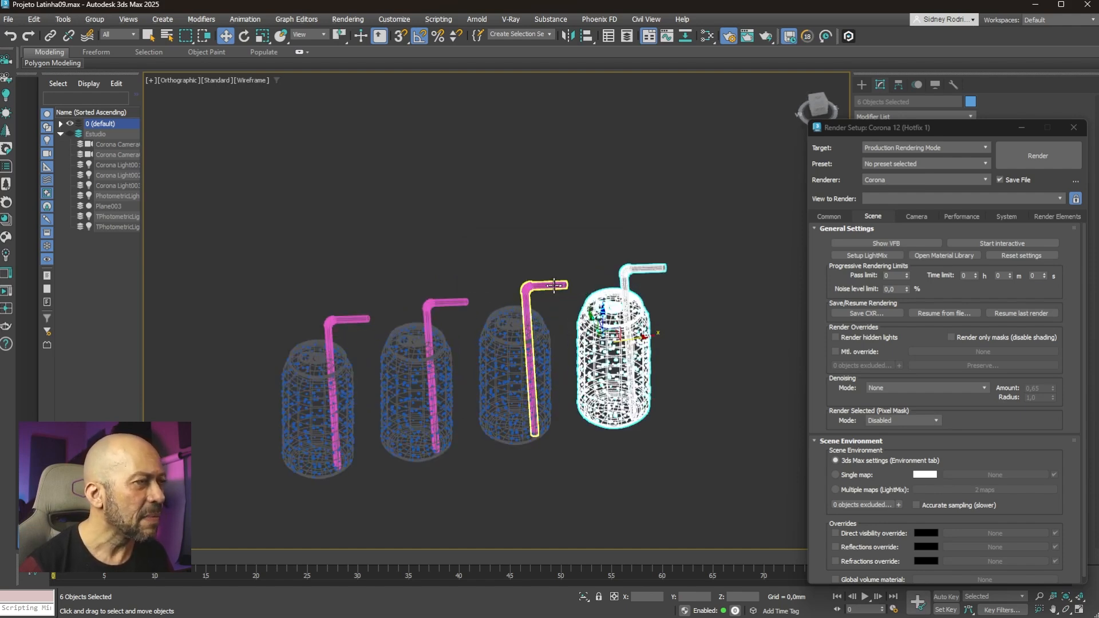
{"action": "middle_click_drag", "start_coordinate": [535, 215], "coordinate": [588, 235]}
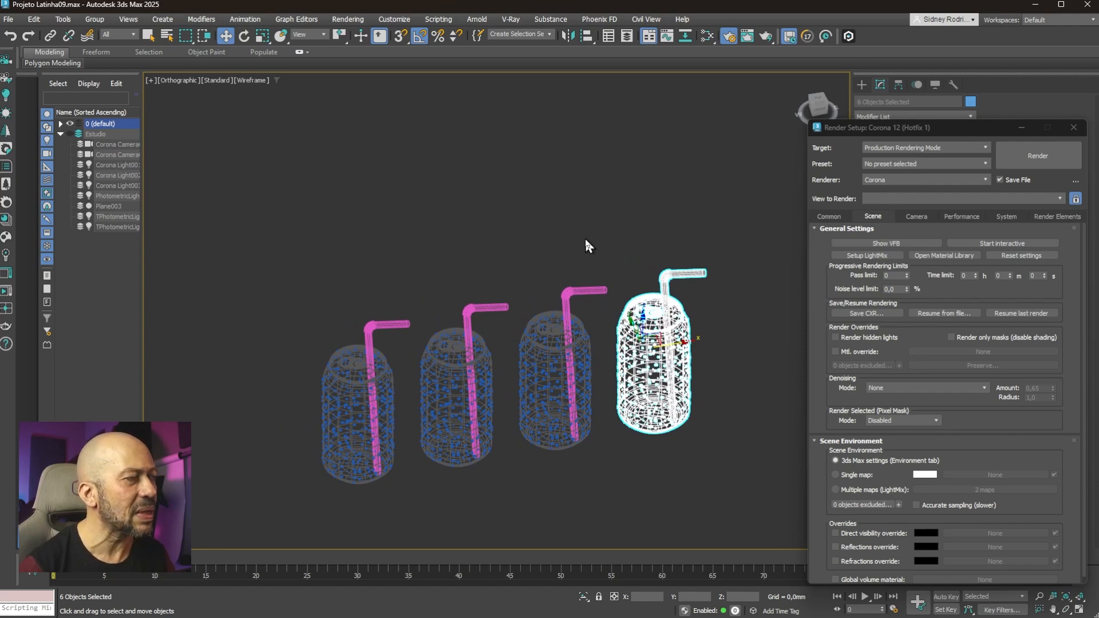
{"action": "key", "text": "F3"}
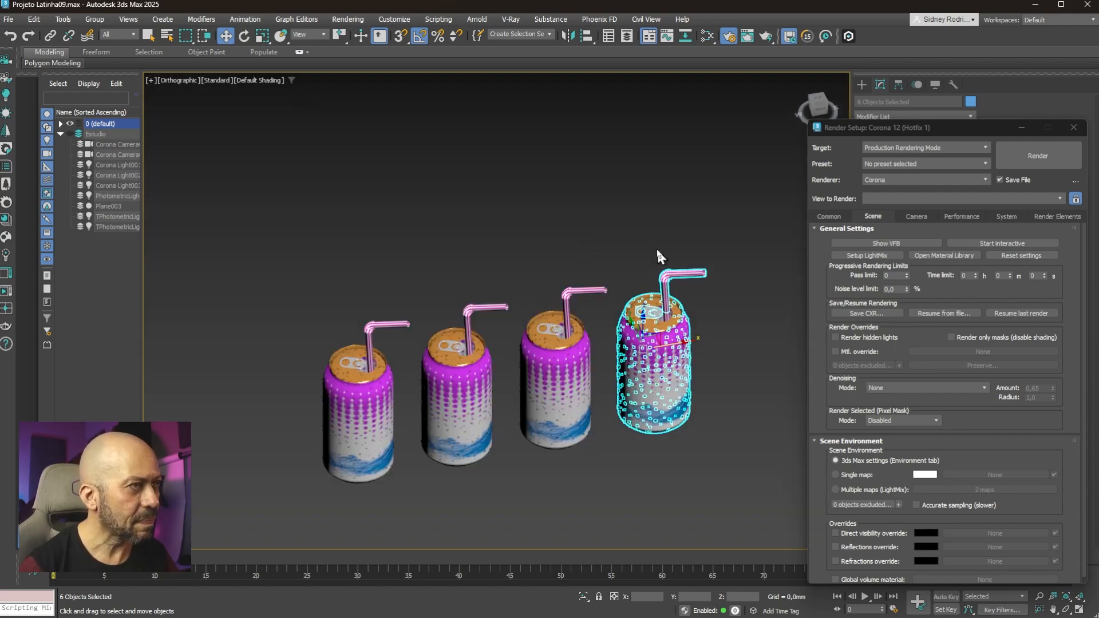
Step: Open the Slate Material Editor and place it clear of the Render Setup window
{"action": "left_click", "coordinate": [708, 36]}
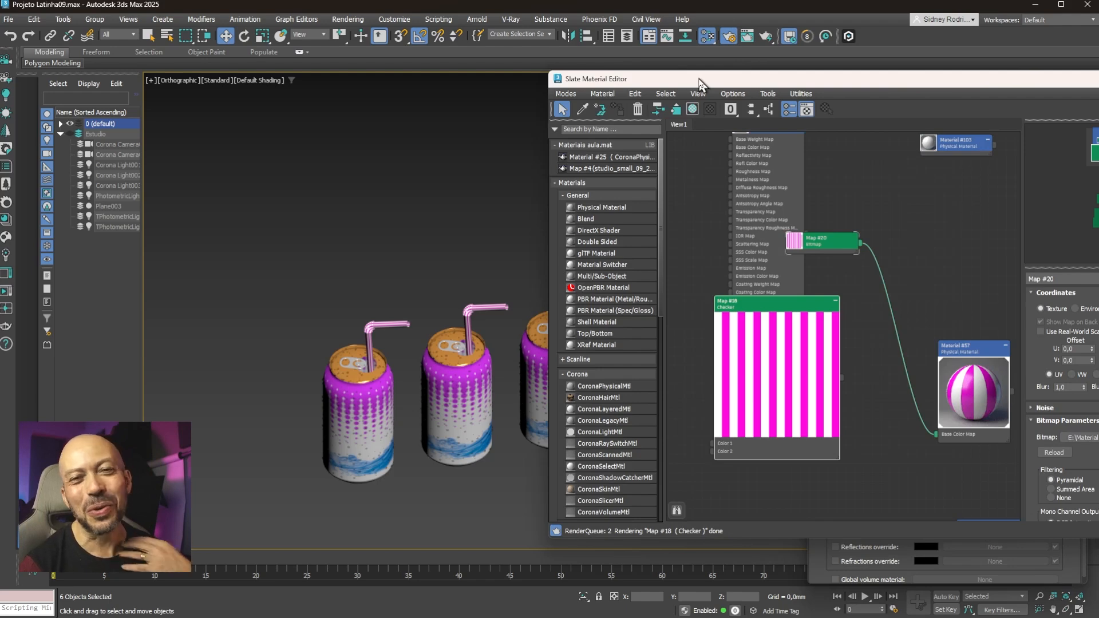
{"action": "left_click_drag", "start_coordinate": [699, 83], "coordinate": [467, 81]}
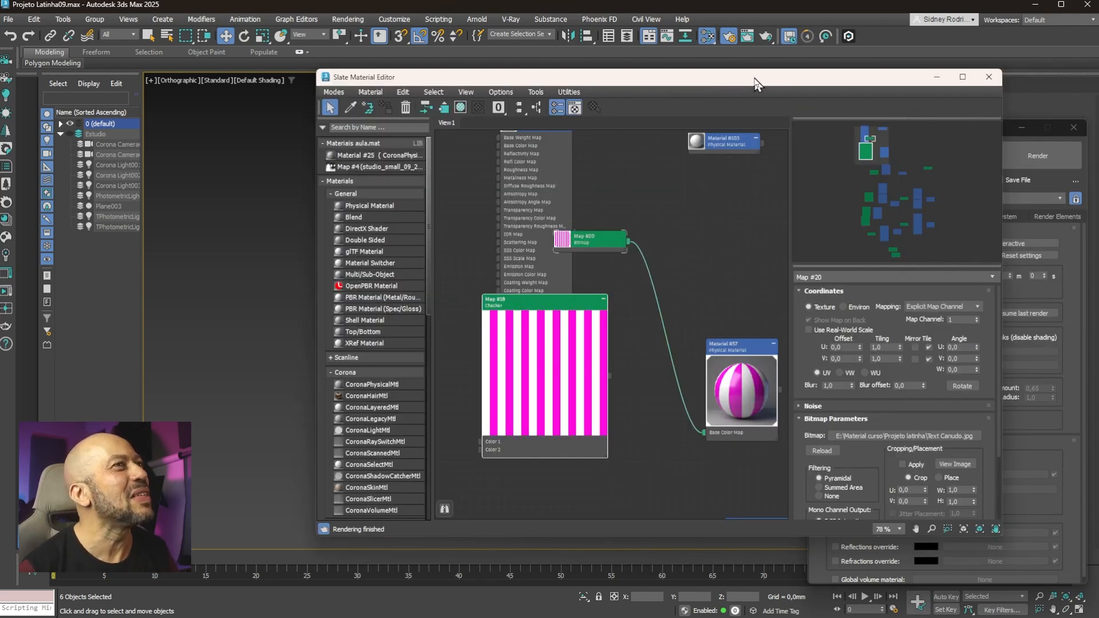
{"action": "left_click_drag", "start_coordinate": [754, 80], "coordinate": [547, 80]}
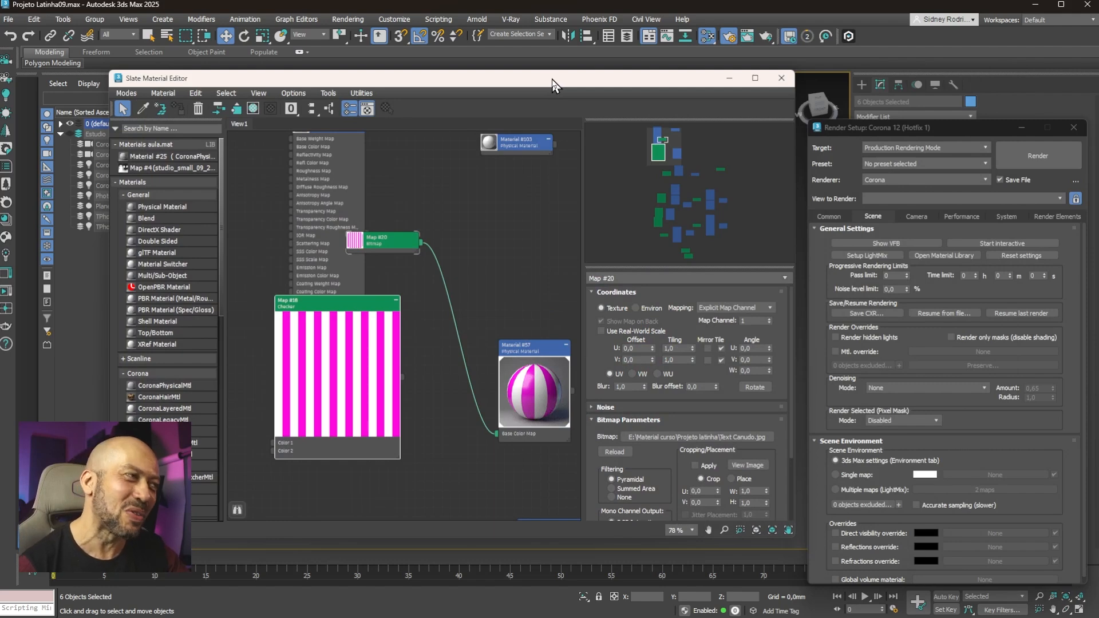
Step: Examine the can material networks in the node view, from the label bitmaps to the Multi/Sub-Object materials
{"action": "scroll", "coordinate": [404, 250], "scroll_direction": "down", "scroll_amount": 5}
{"action": "scroll", "coordinate": [413, 250], "scroll_direction": "down", "scroll_amount": 4}
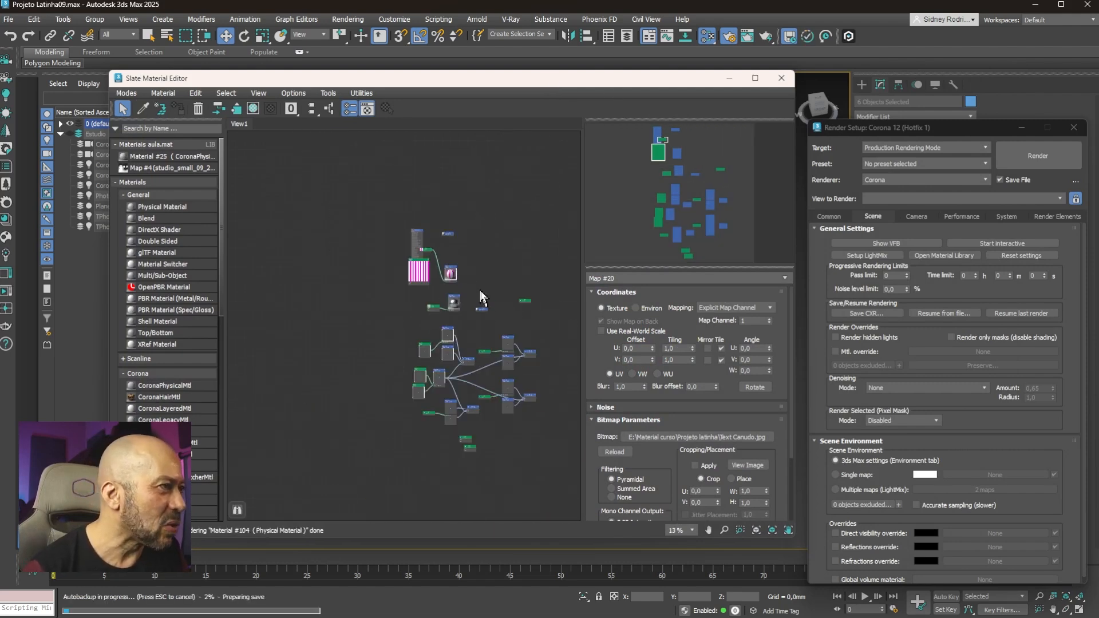
{"action": "middle_click_drag", "start_coordinate": [480, 298], "coordinate": [405, 251]}
{"action": "scroll", "coordinate": [397, 314], "scroll_direction": "up", "scroll_amount": 5}
{"action": "scroll", "coordinate": [395, 315], "scroll_direction": "up", "scroll_amount": 1}
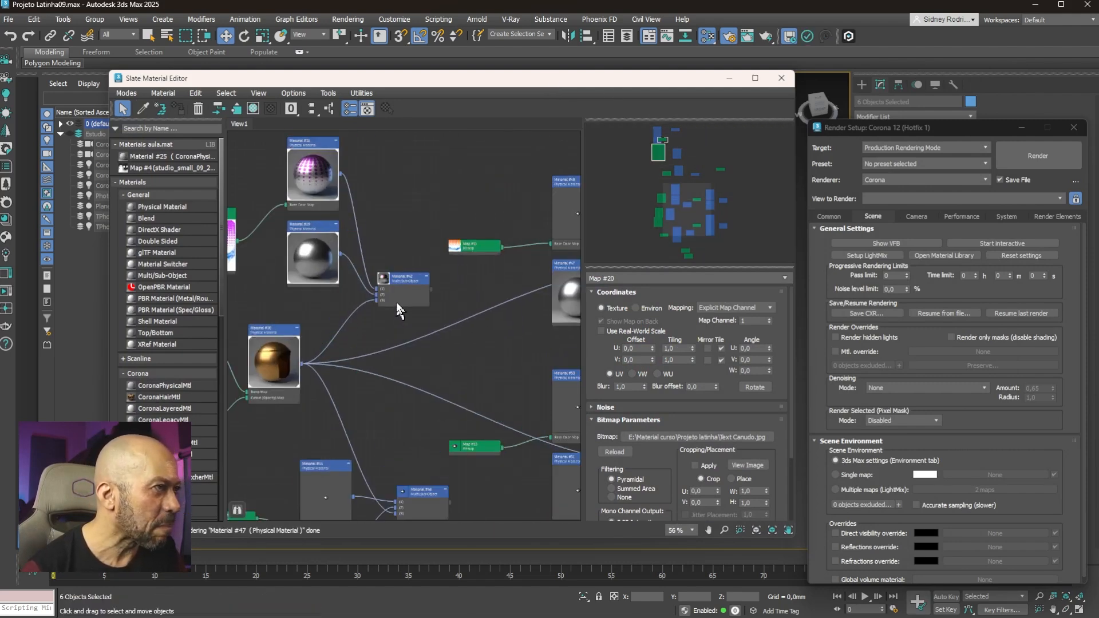
{"action": "middle_click_drag", "start_coordinate": [461, 319], "coordinate": [363, 254]}
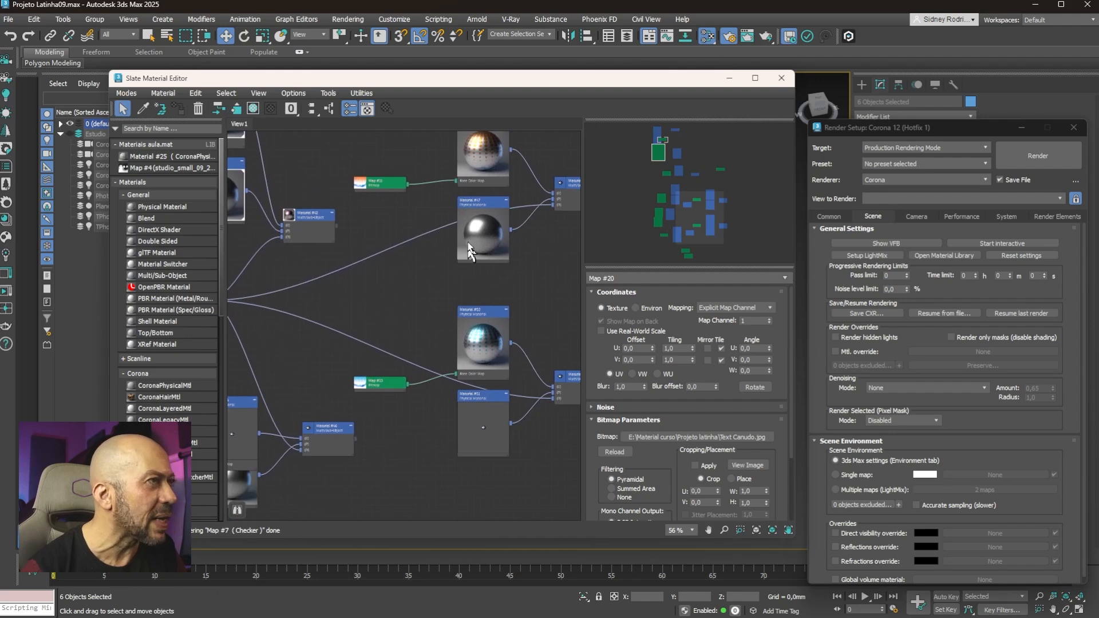
{"action": "middle_click_drag", "start_coordinate": [352, 299], "coordinate": [498, 253]}
{"action": "scroll", "coordinate": [422, 271], "scroll_direction": "down", "scroll_amount": 2}
{"action": "middle_click_drag", "start_coordinate": [424, 268], "coordinate": [430, 327]}
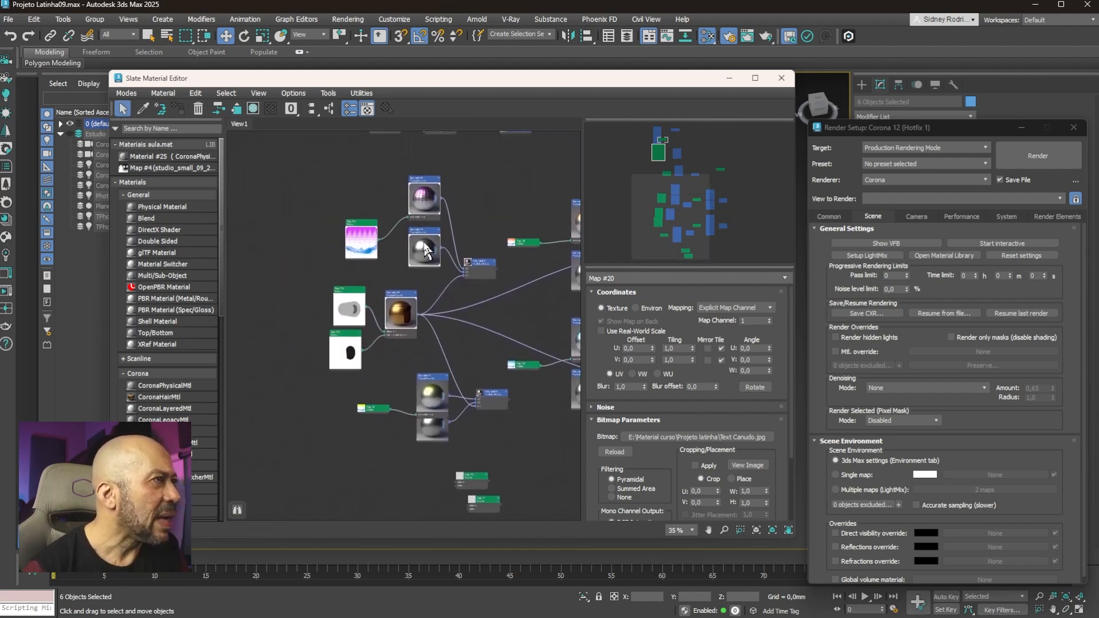
{"action": "scroll", "coordinate": [377, 317], "scroll_direction": "up", "scroll_amount": 4}
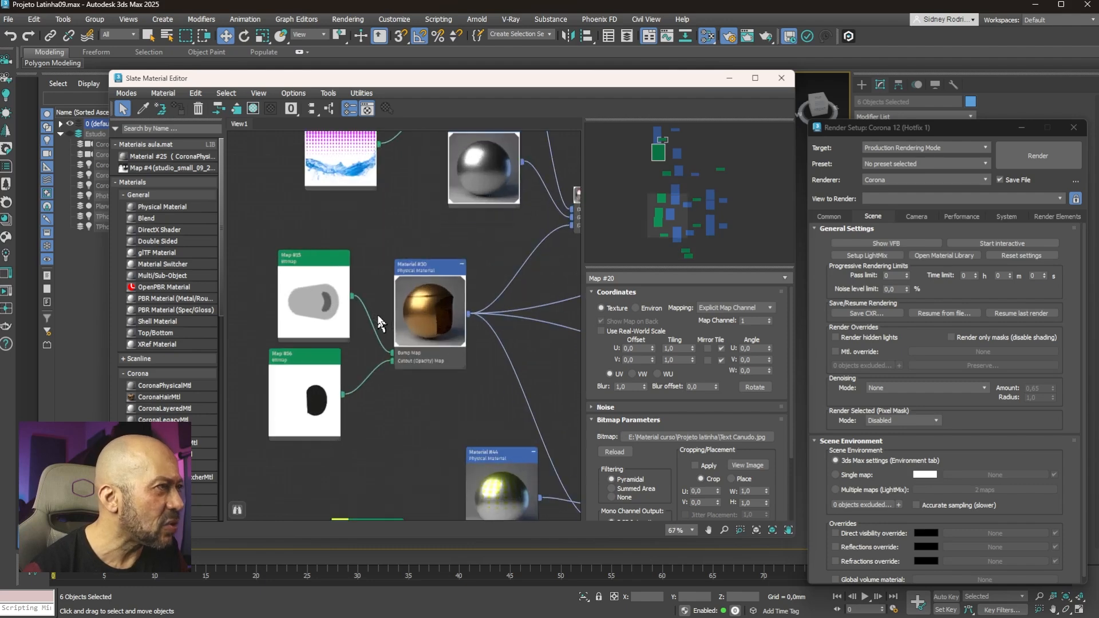
Step: Move the gold lid material node away from its bump and cutout bitmaps, and shift the yellow label material node slightly
{"action": "left_click_drag", "start_coordinate": [418, 269], "coordinate": [480, 241]}
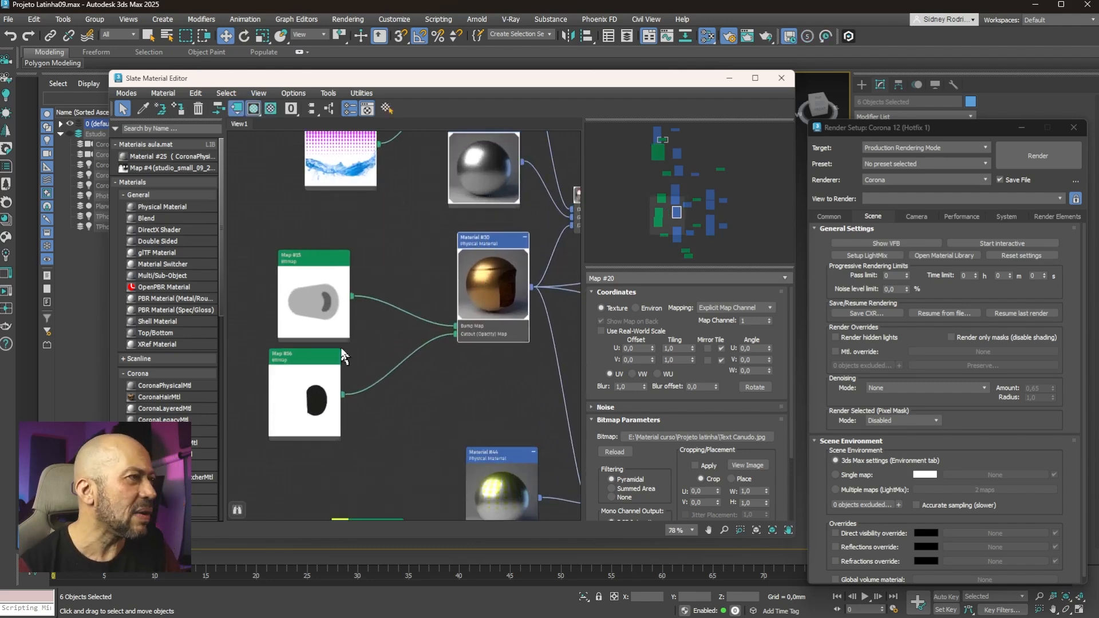
{"action": "middle_click_drag", "start_coordinate": [403, 384], "coordinate": [204, 402]}
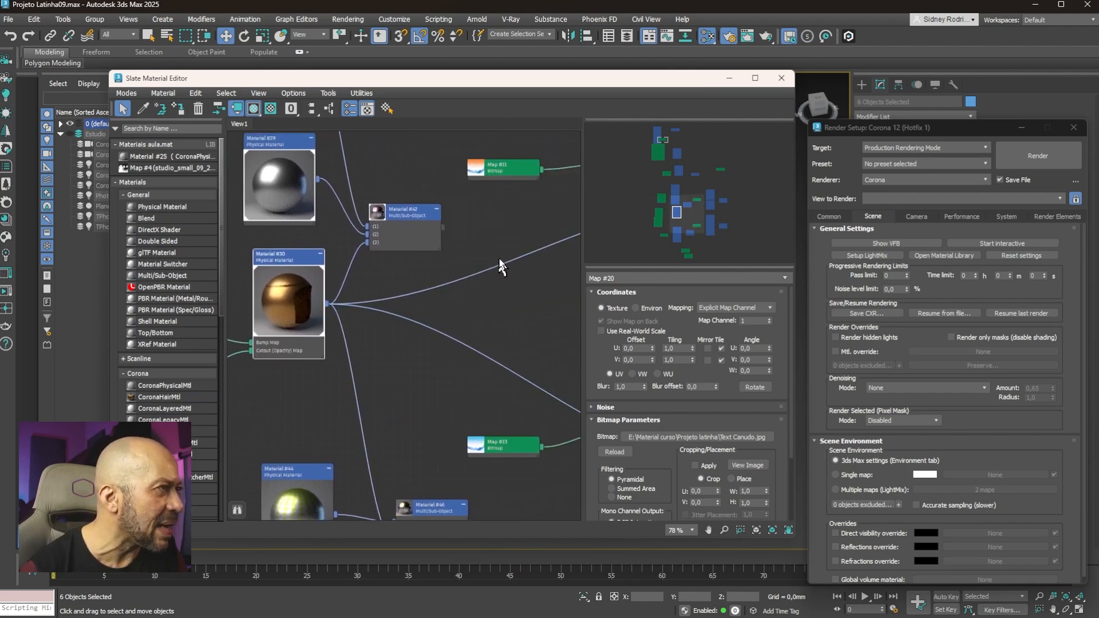
{"action": "middle_click_drag", "start_coordinate": [503, 265], "coordinate": [323, 322]}
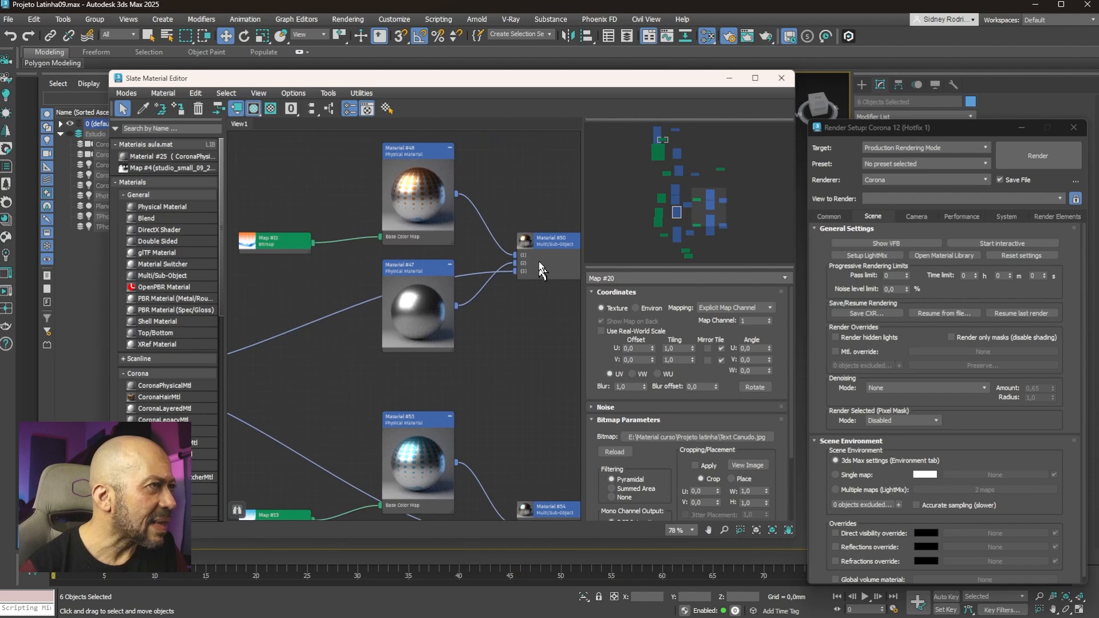
{"action": "scroll", "coordinate": [532, 273], "scroll_direction": "down", "scroll_amount": 3}
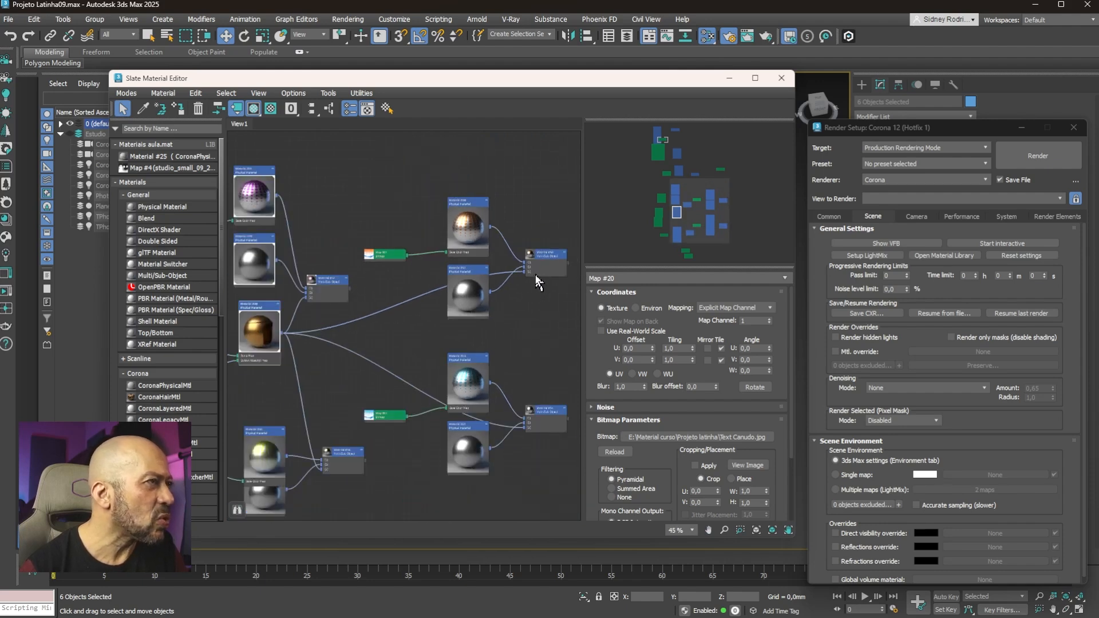
{"action": "middle_click_drag", "start_coordinate": [541, 346], "coordinate": [541, 236]}
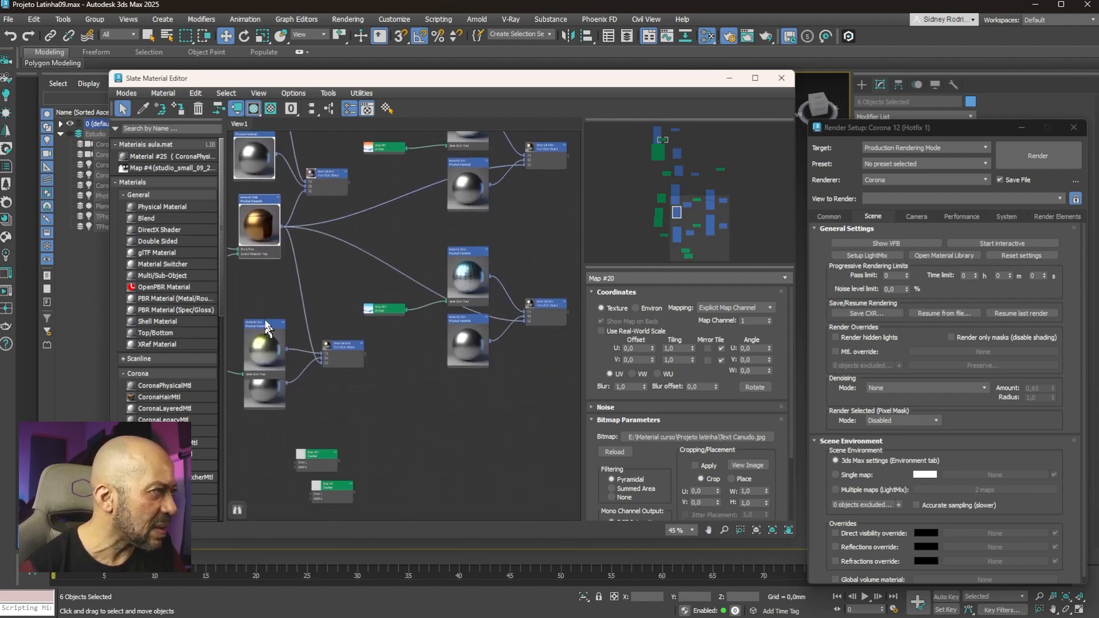
{"action": "left_click_drag", "start_coordinate": [263, 326], "coordinate": [269, 320]}
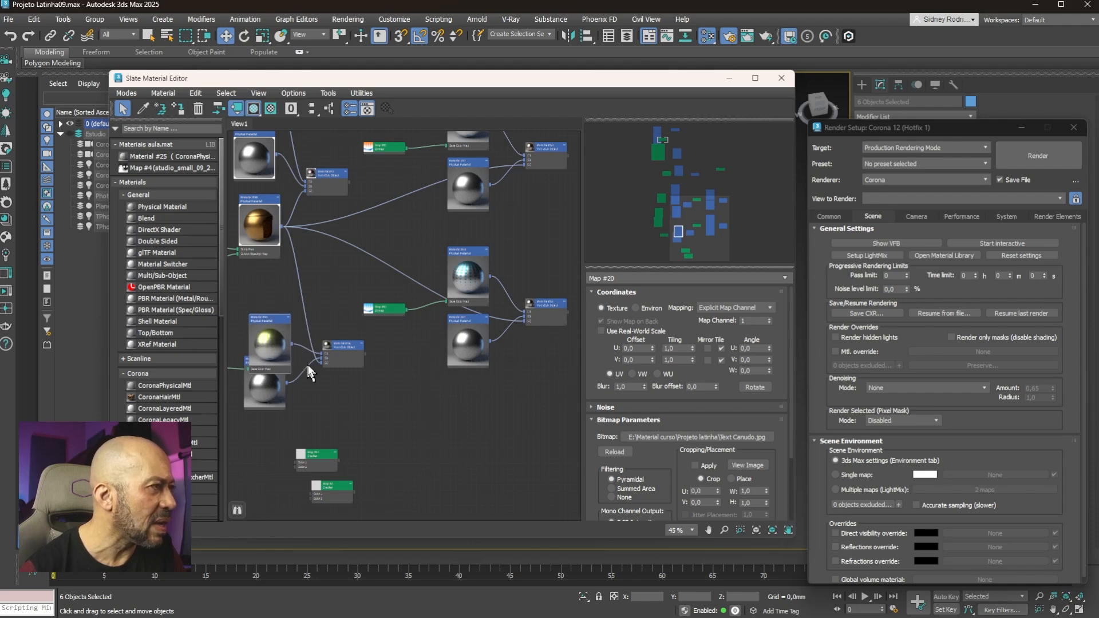
{"action": "middle_click_drag", "start_coordinate": [317, 373], "coordinate": [510, 364]}
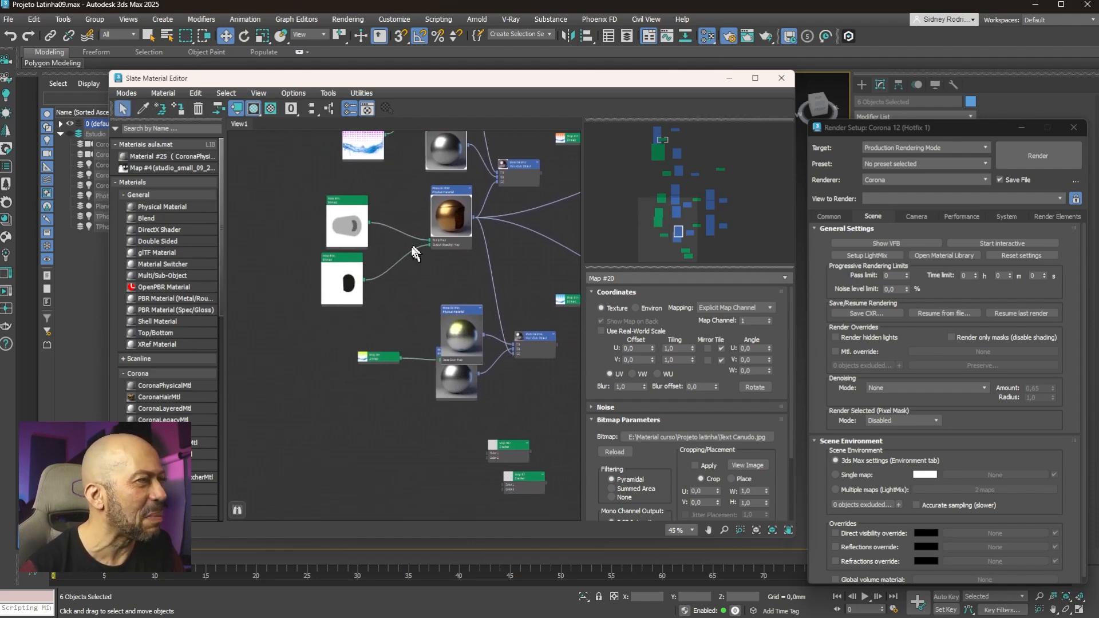
{"action": "middle_click_drag", "start_coordinate": [380, 263], "coordinate": [313, 350]}
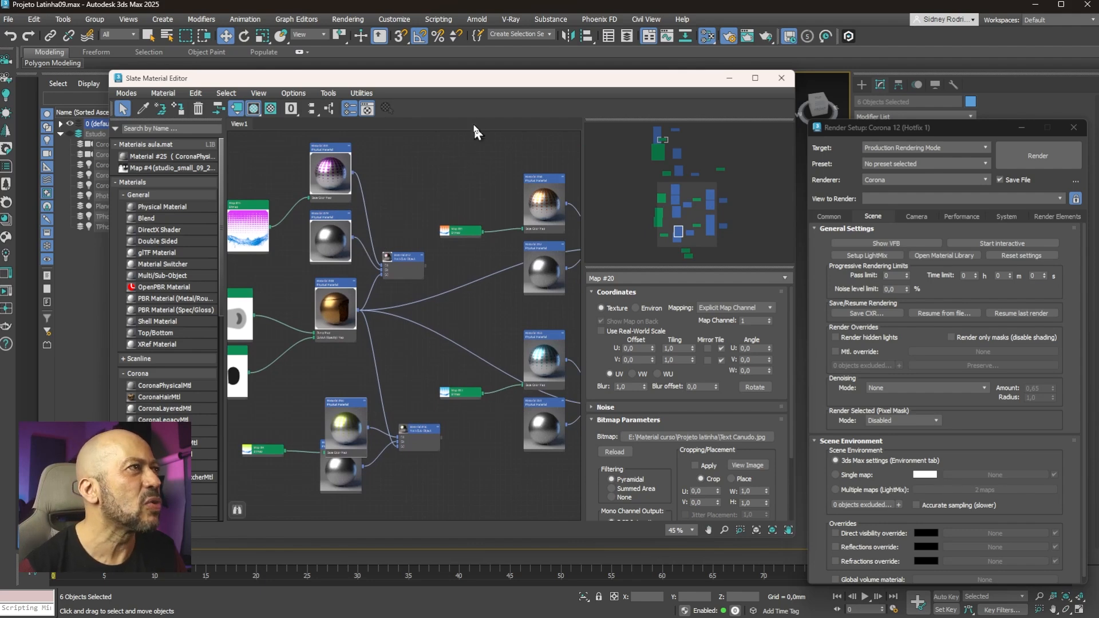
Step: Assign the orange label's Multi/Sub-Object material to the first can, with the material editor placed below the row of cans
{"action": "left_click_drag", "start_coordinate": [487, 75], "coordinate": [316, 332]}
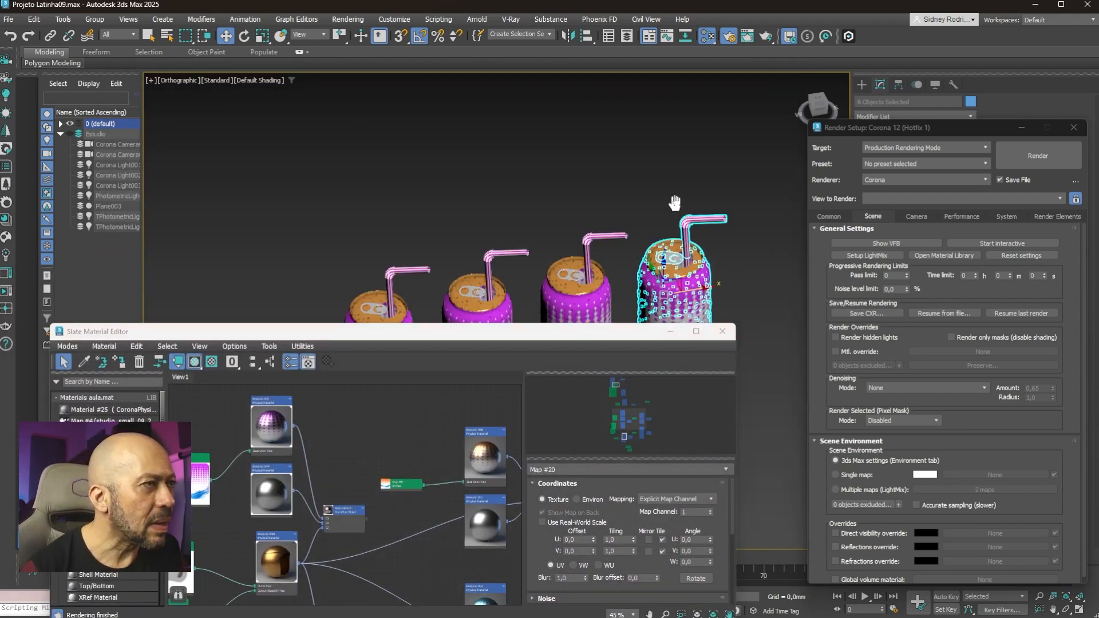
{"action": "middle_click_drag", "start_coordinate": [675, 203], "coordinate": [695, 124]}
{"action": "middle_click_drag", "start_coordinate": [396, 447], "coordinate": [279, 431]}
{"action": "left_click_drag", "start_coordinate": [468, 475], "coordinate": [424, 277]}
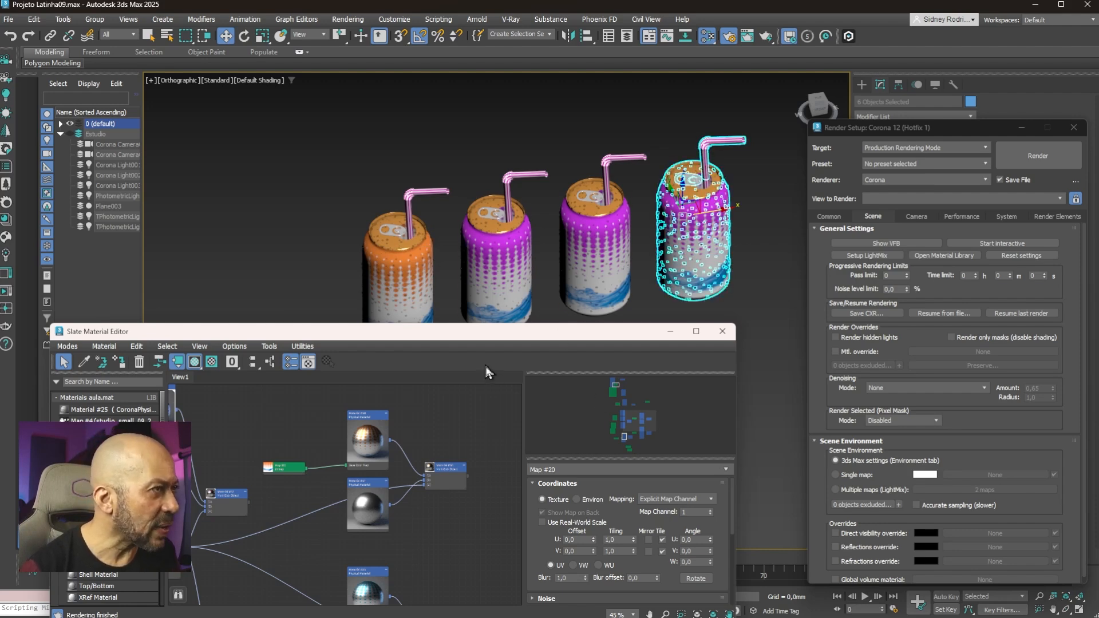
{"action": "left_click", "coordinate": [463, 426]}
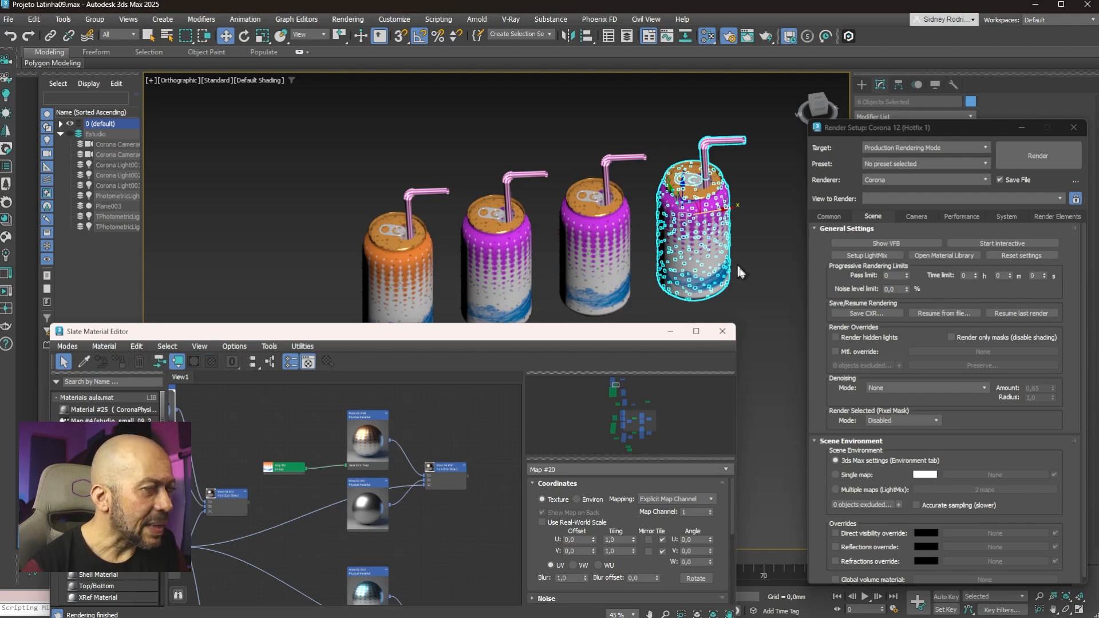
Step: Deselect the fourth can and assign the blue label's Multi/Sub-Object material to the third can
{"action": "left_click", "coordinate": [758, 301]}
{"action": "middle_click_drag", "start_coordinate": [456, 518], "coordinate": [393, 448]}
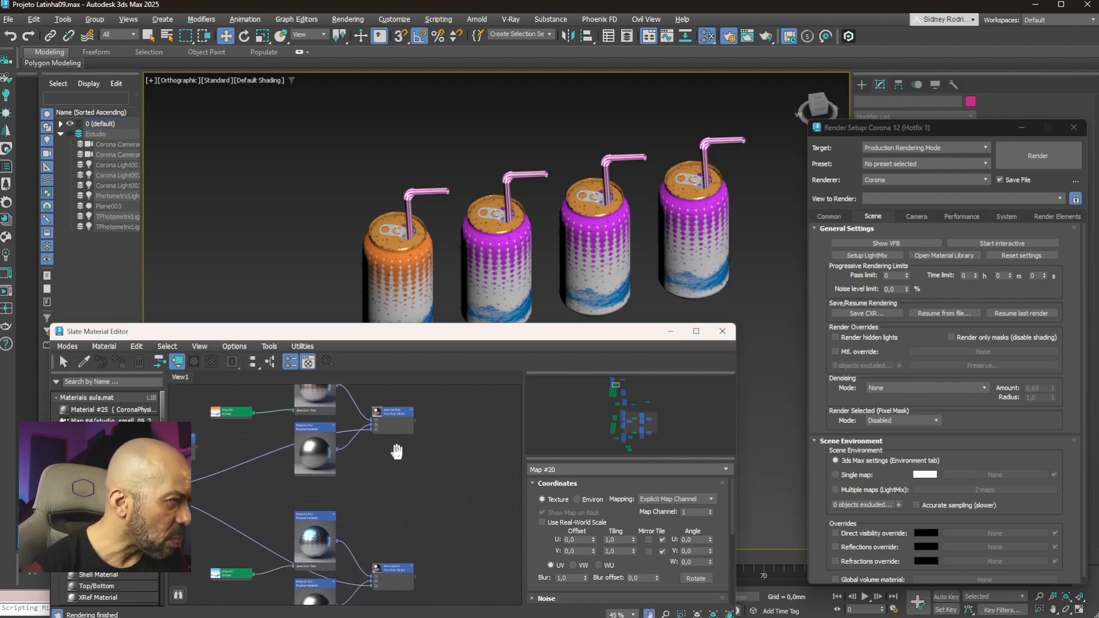
{"action": "left_click_drag", "start_coordinate": [402, 572], "coordinate": [598, 236]}
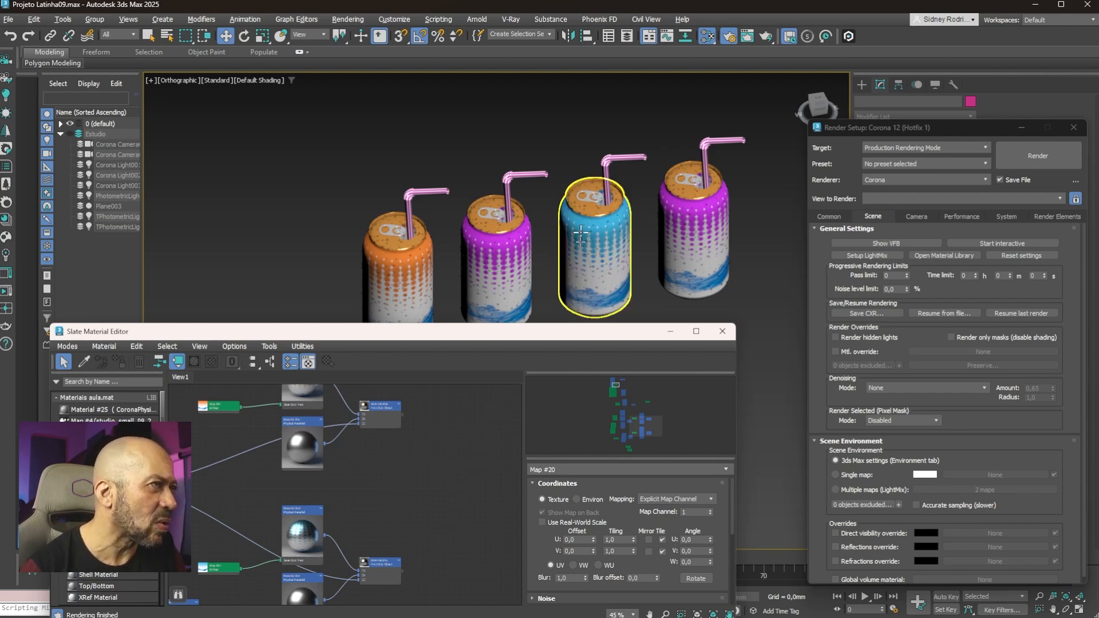
Step: Assign the yellow-green label's Multi/Sub-Object material to the fourth can and close the material editor
{"action": "middle_click_drag", "start_coordinate": [464, 546], "coordinate": [647, 481]}
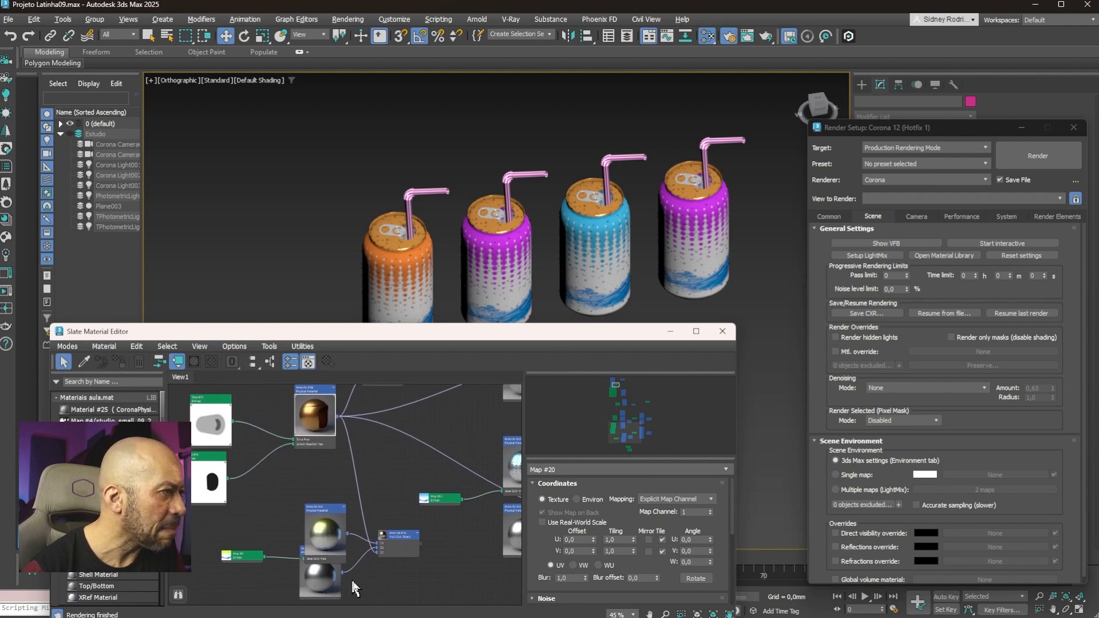
{"action": "middle_click_drag", "start_coordinate": [374, 574], "coordinate": [344, 545]}
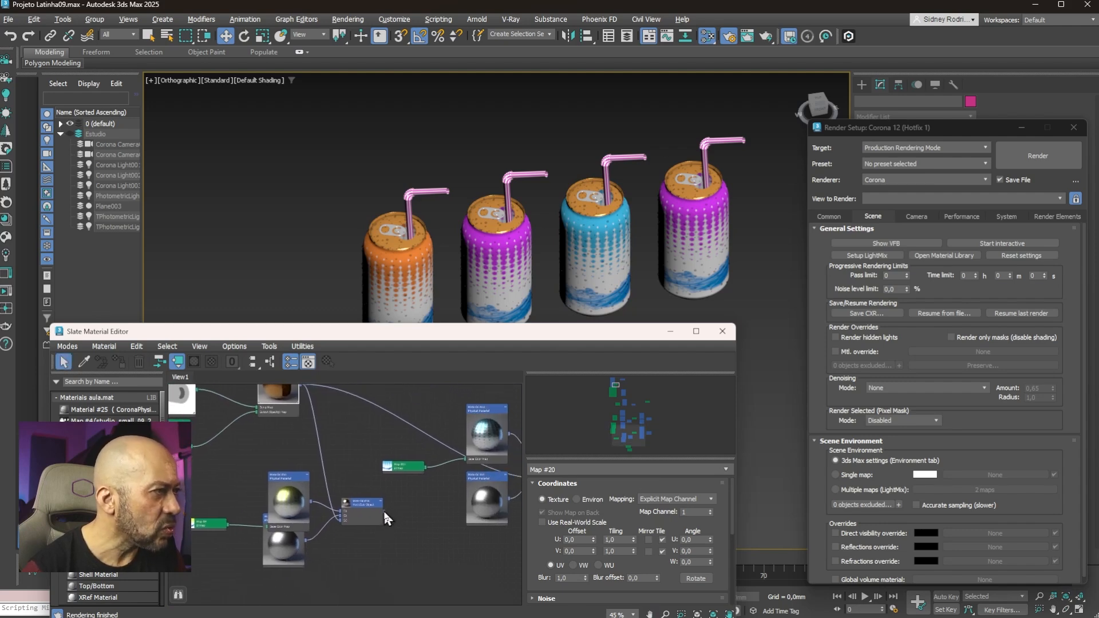
{"action": "left_click_drag", "start_coordinate": [383, 510], "coordinate": [693, 223]}
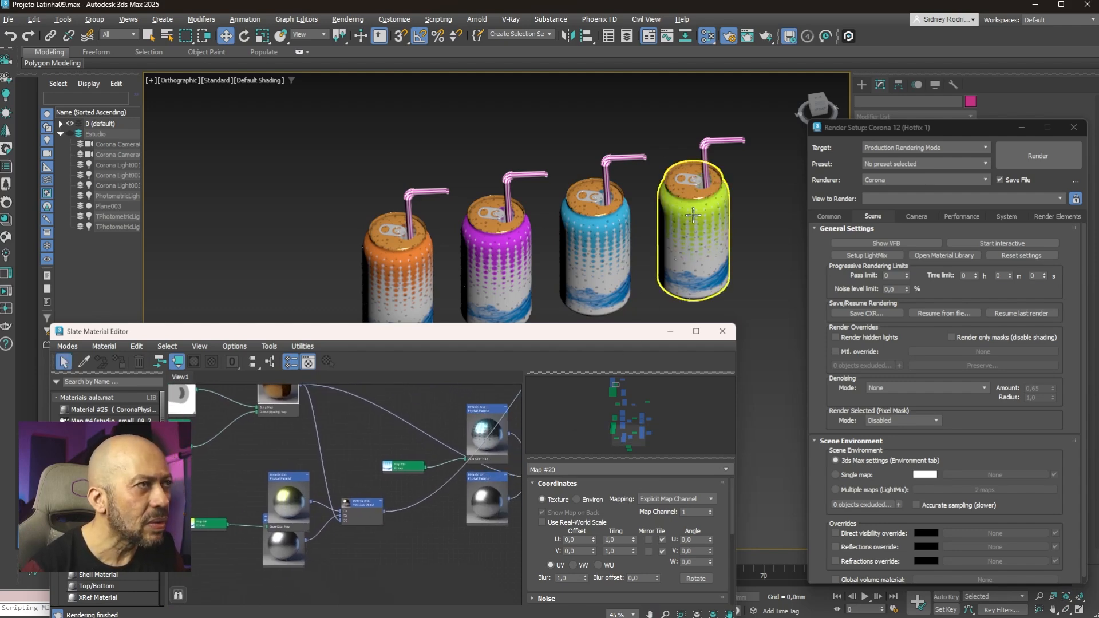
{"action": "left_click", "coordinate": [719, 331]}
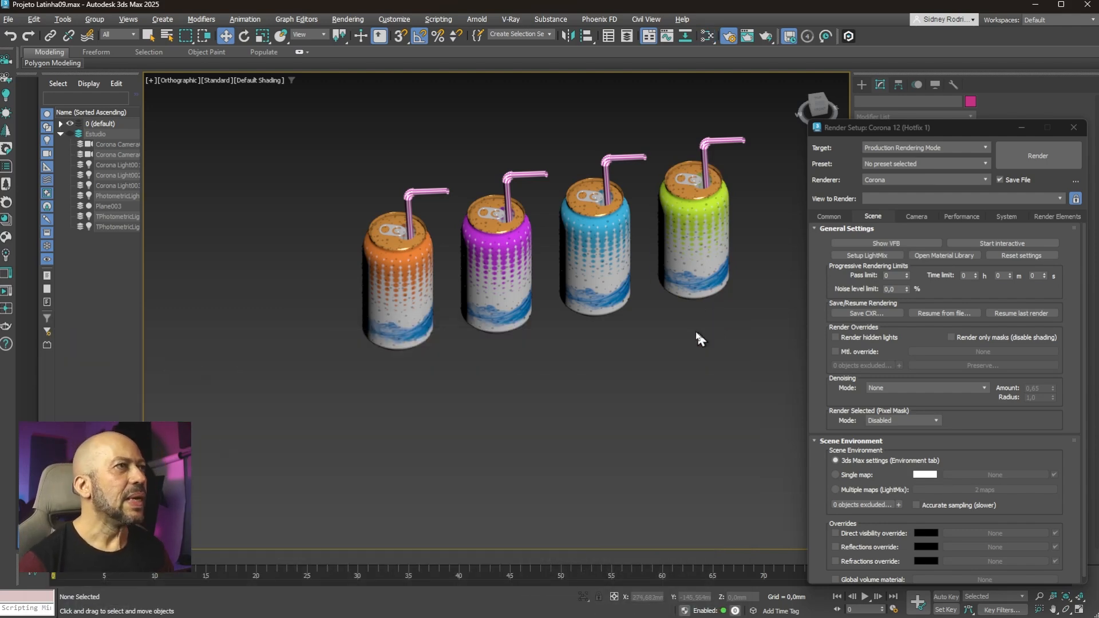
Step: View the row of cans from the front and set the render output size preset to HDTV (video)
{"action": "middle_click_drag", "start_coordinate": [619, 306], "coordinate": [616, 255], "text": "alt"}
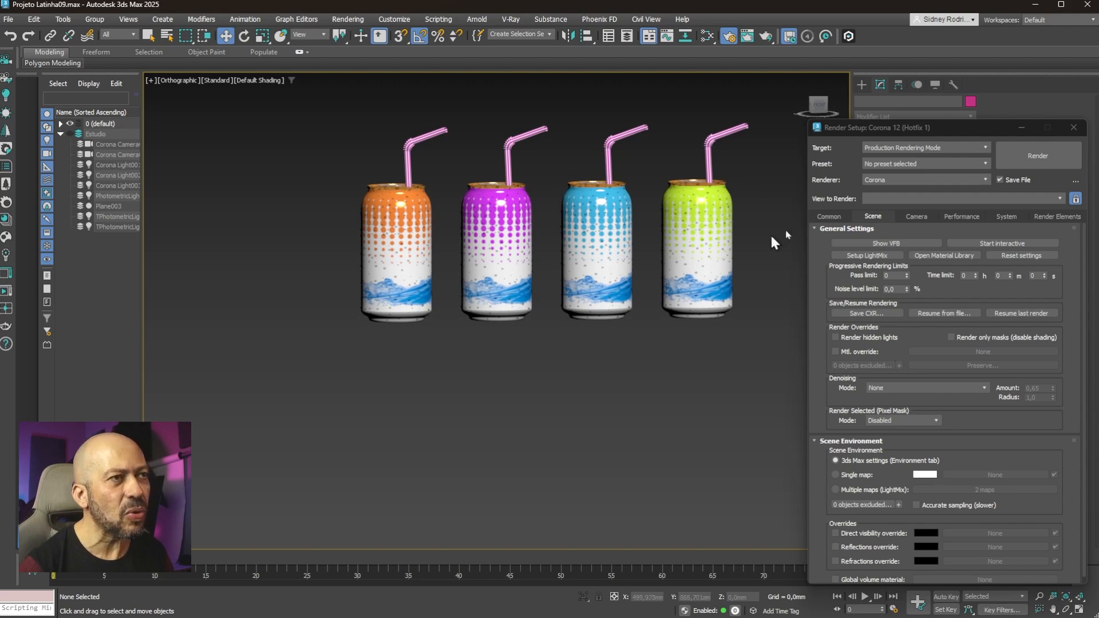
{"action": "left_click", "coordinate": [828, 218]}
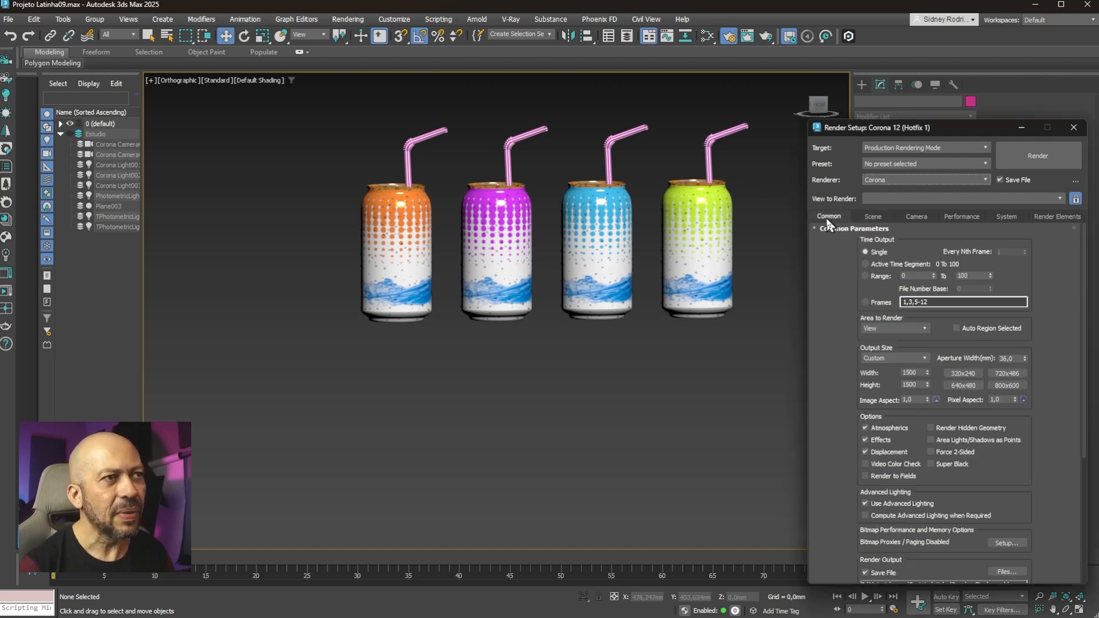
{"action": "left_click", "coordinate": [903, 355]}
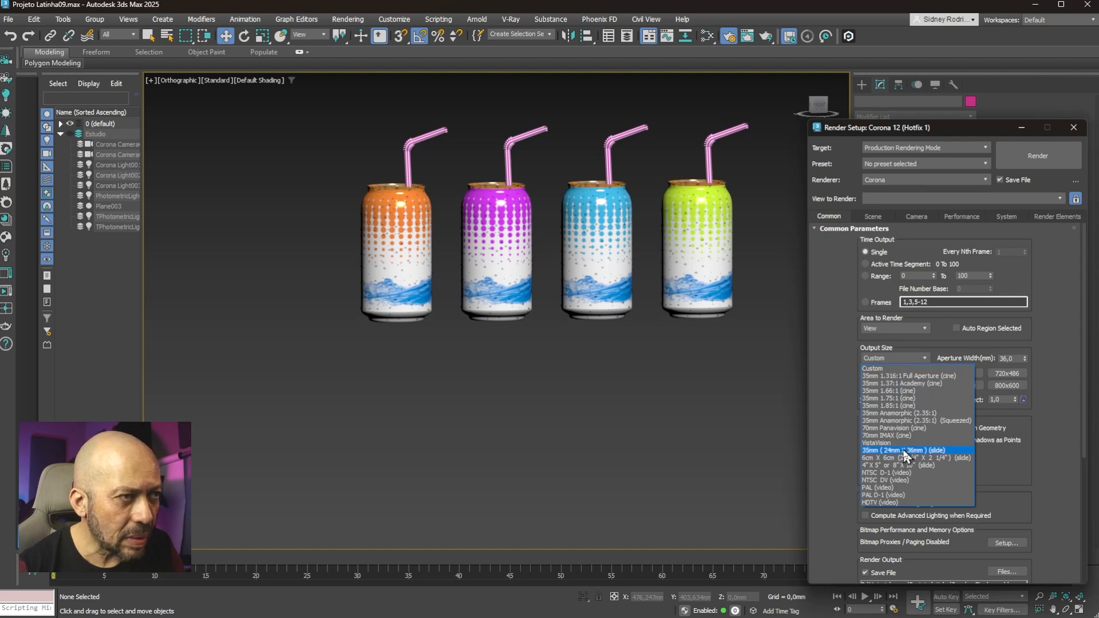
{"action": "left_click", "coordinate": [884, 502]}
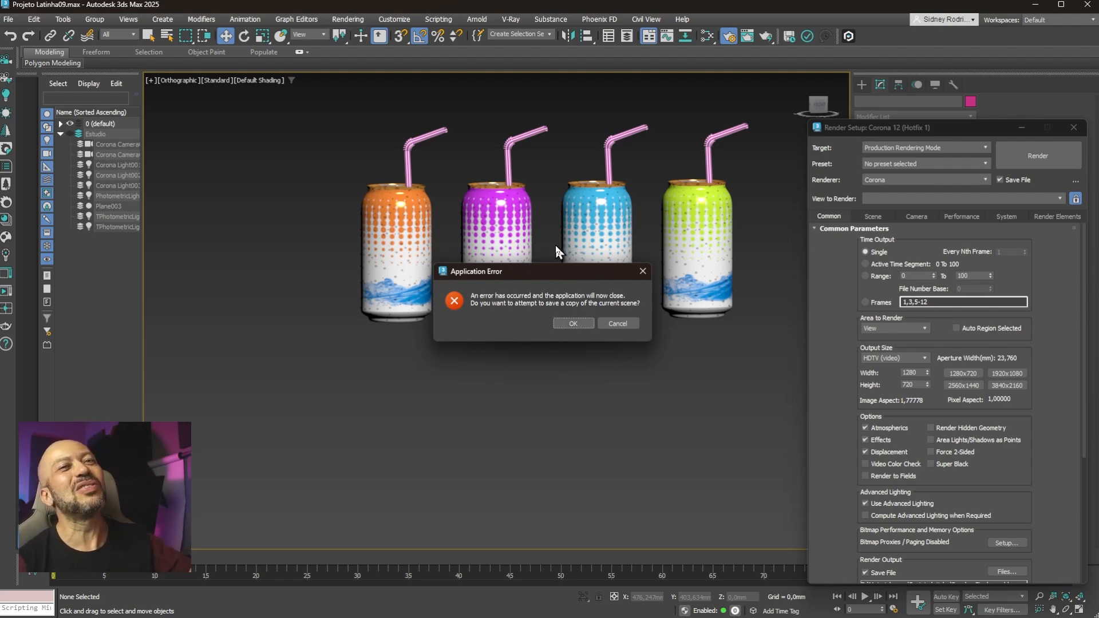
Step: Save a recovery copy of the crashed scene, dismiss the error dialogs, and open Projeto Latinha09_recover.max in the restarted program
{"action": "left_click", "coordinate": [573, 322]}
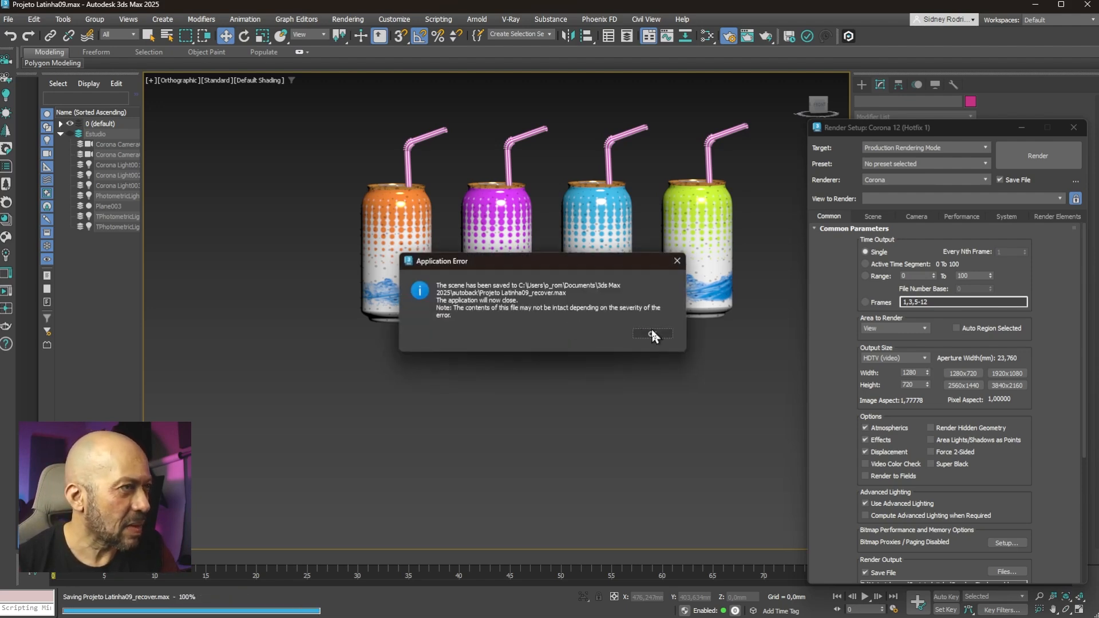
{"action": "left_click", "coordinate": [652, 334]}
{"action": "left_click", "coordinate": [1009, 388]}
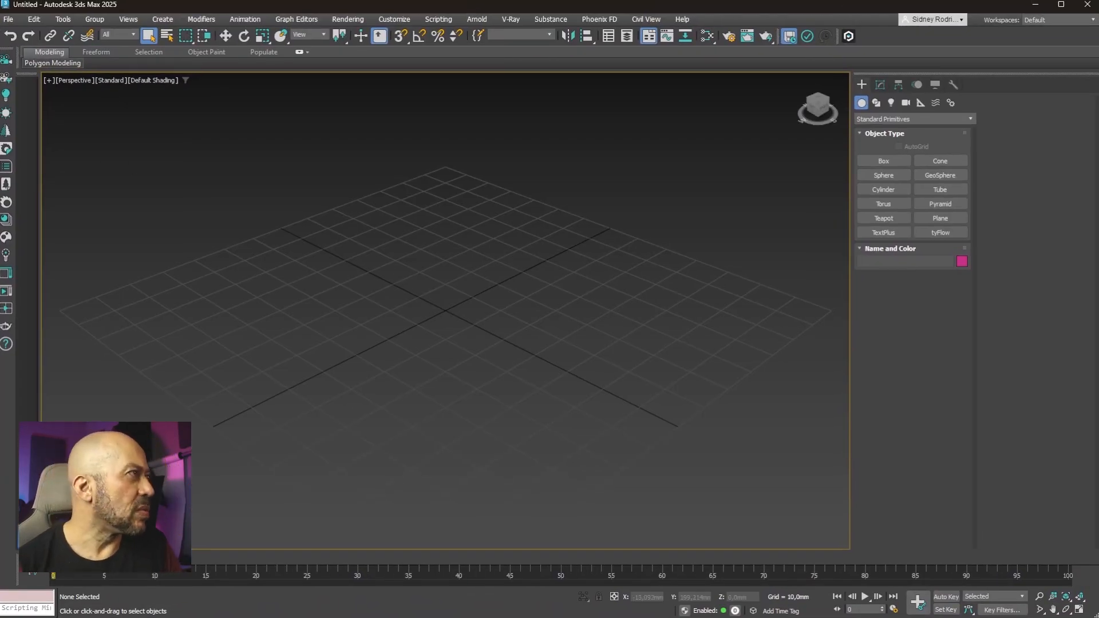
{"action": "left_click", "coordinate": [11, 19]}
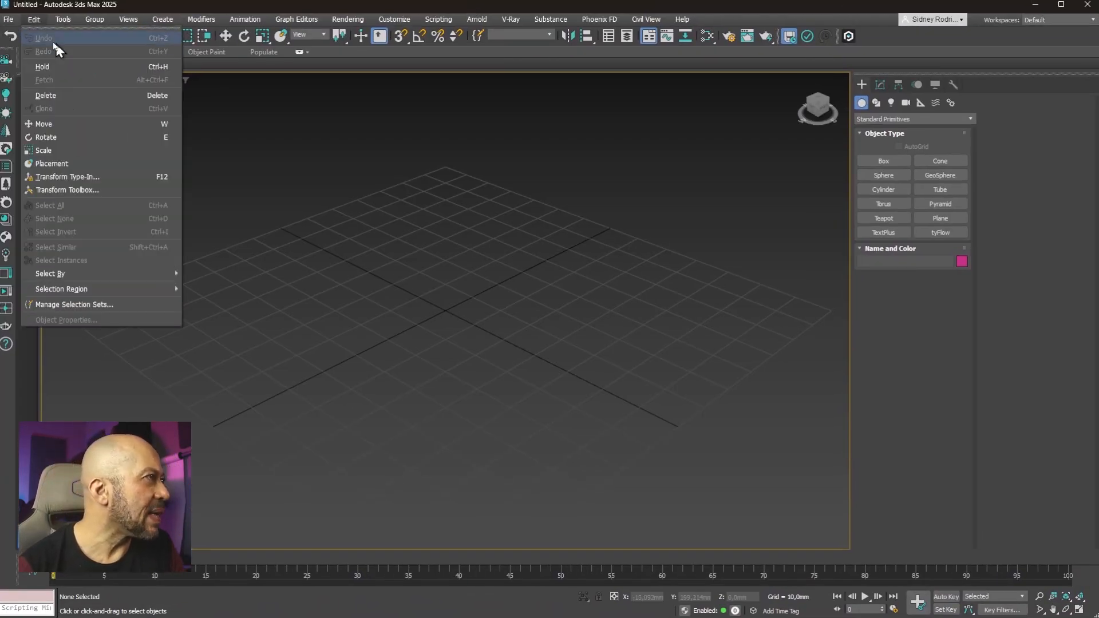
{"action": "mouse_move", "coordinate": [73, 79]}
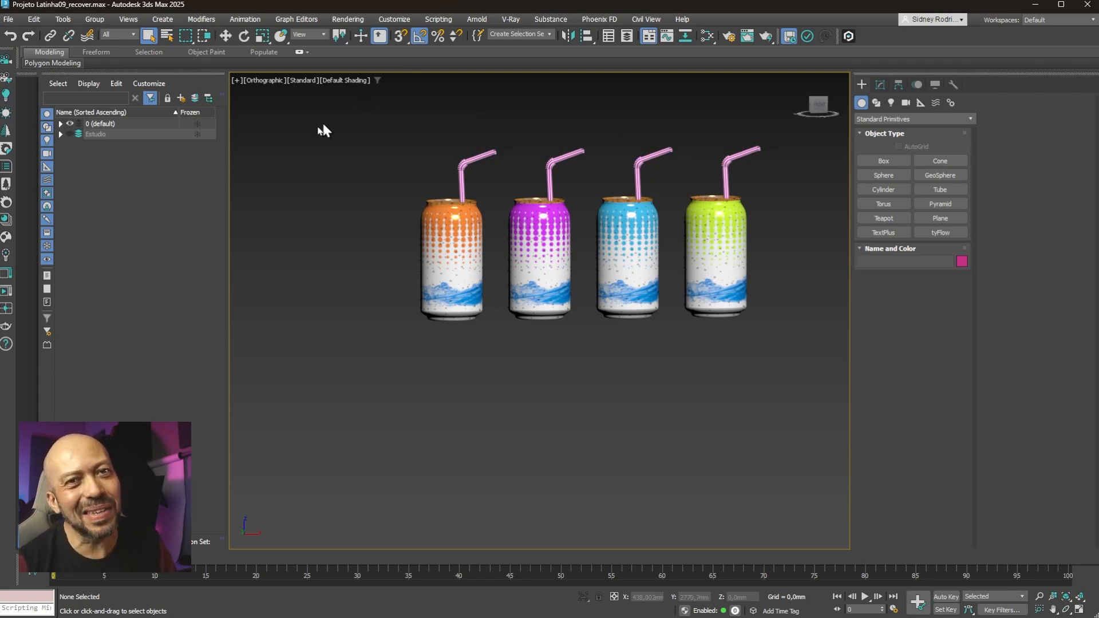
Step: Try to link the green can's pull tab and straw to its body
{"action": "middle_click_drag", "start_coordinate": [798, 318], "coordinate": [761, 369]}
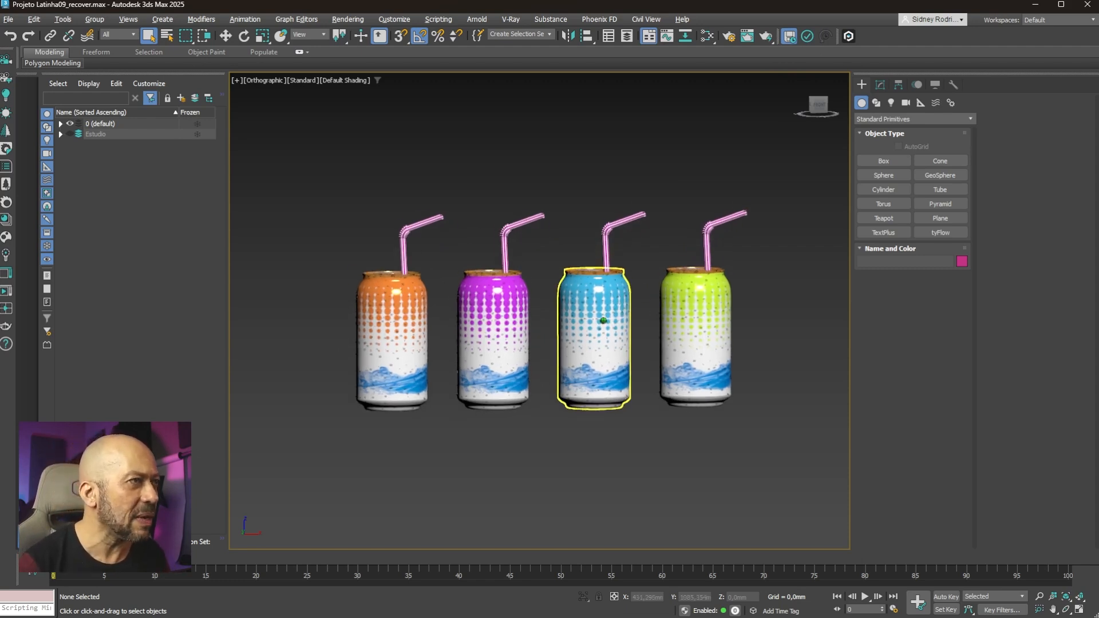
{"action": "middle_click_drag", "start_coordinate": [603, 321], "coordinate": [584, 350], "text": "alt"}
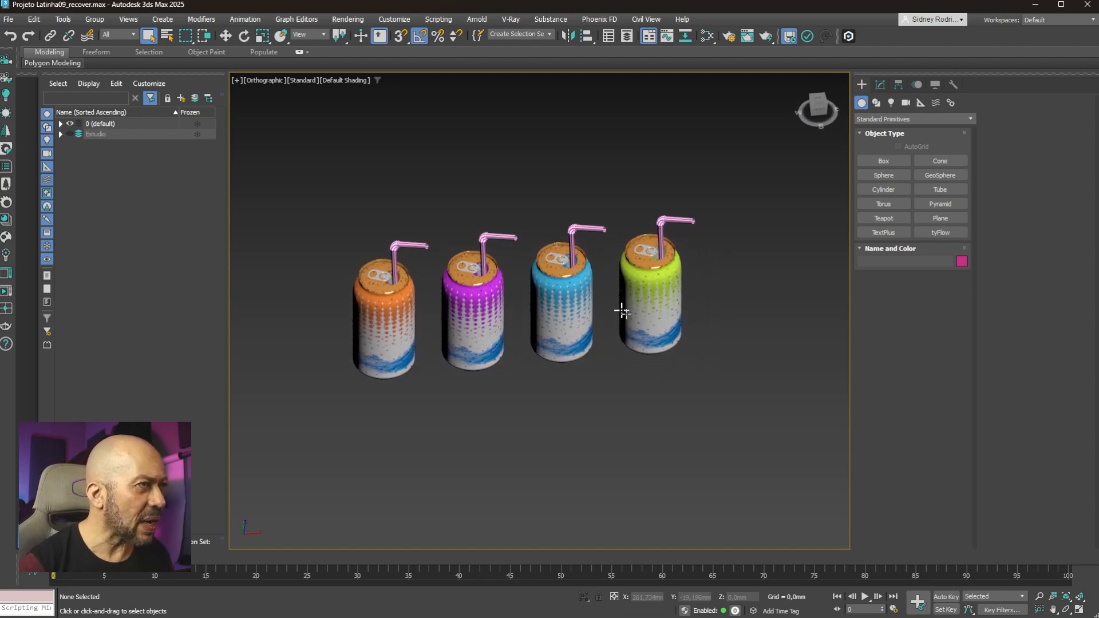
{"action": "scroll", "coordinate": [640, 258], "scroll_direction": "up", "scroll_amount": 4}
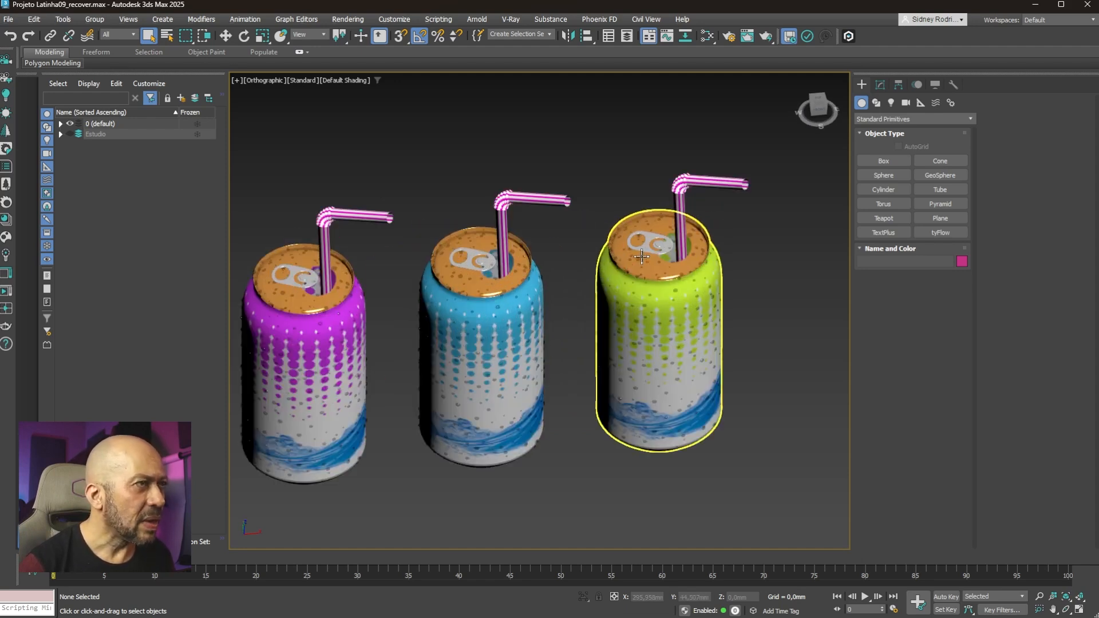
{"action": "left_click", "coordinate": [645, 248]}
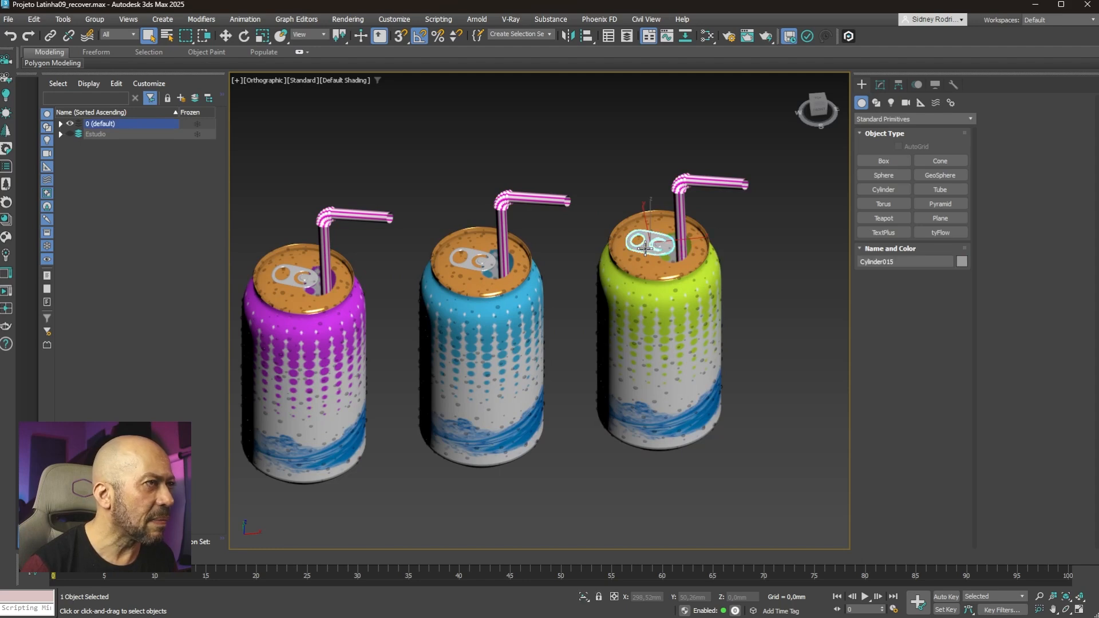
{"action": "left_click", "coordinate": [674, 208], "text": "ctrl"}
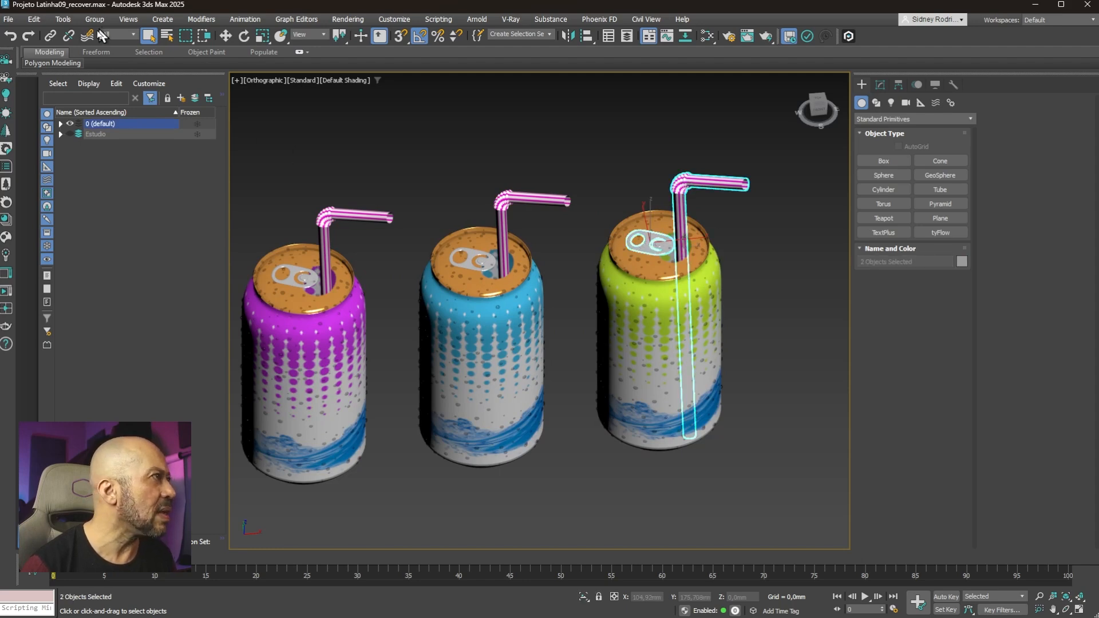
{"action": "left_click", "coordinate": [50, 36]}
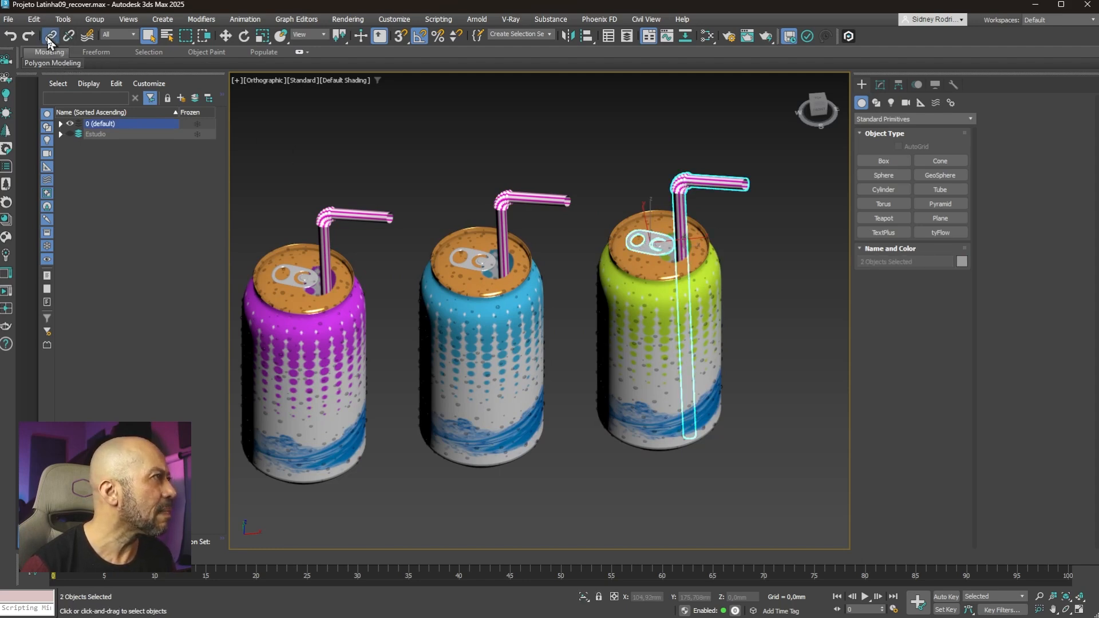
{"action": "left_click", "coordinate": [642, 241]}
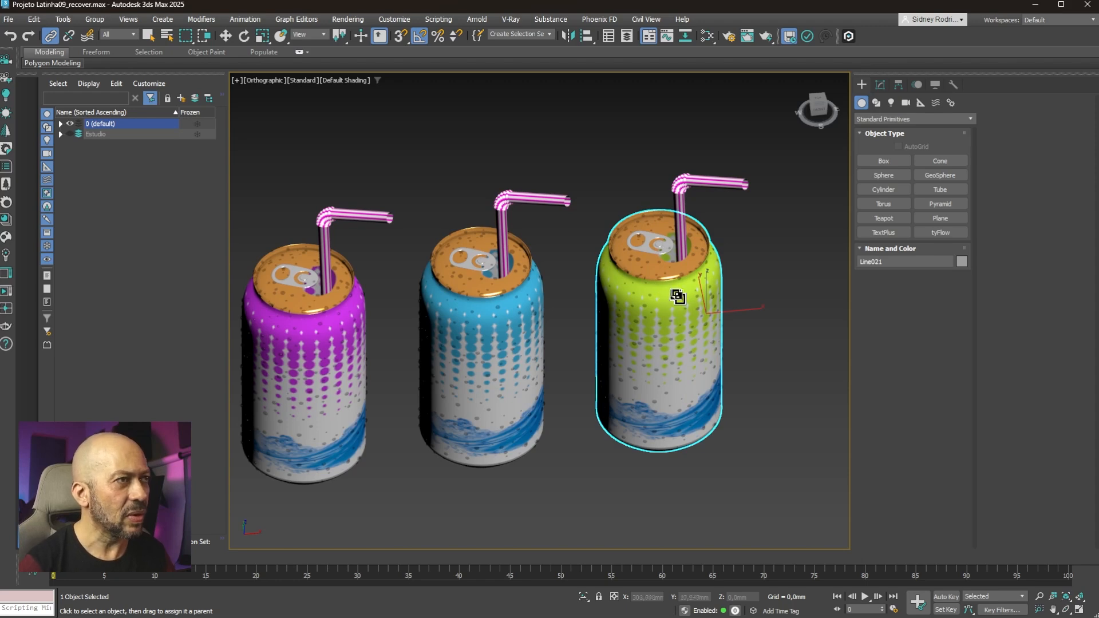
{"action": "scroll", "coordinate": [658, 257], "scroll_direction": "up", "scroll_amount": 4}
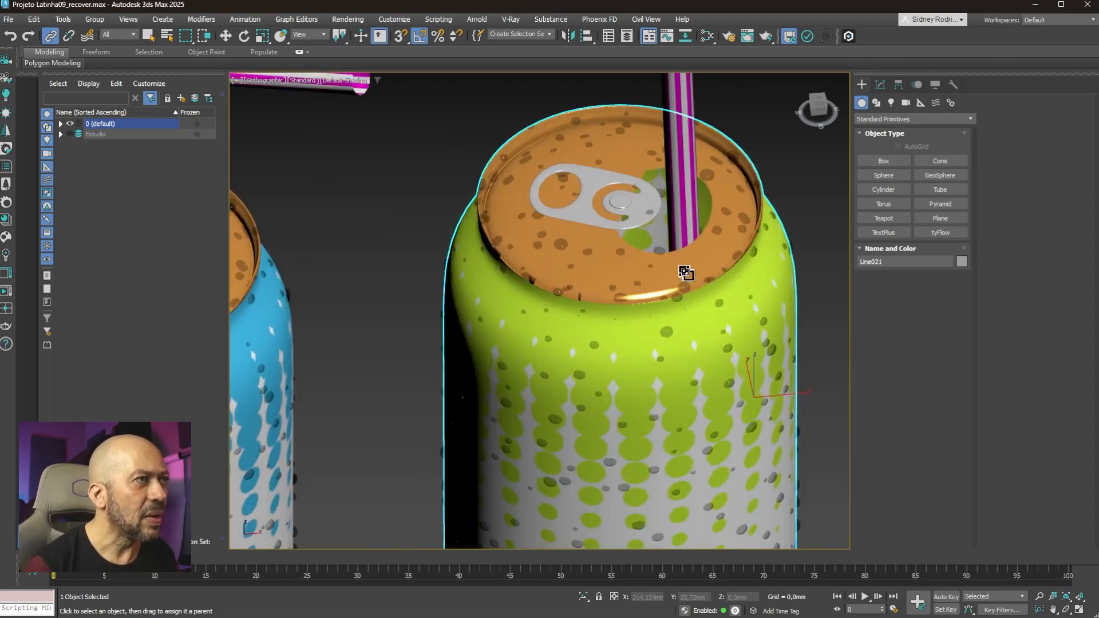
Step: Link the green can's pull tab, water droplets and straw to its body, and shift the can along X to test the link
{"action": "left_click", "coordinate": [579, 212]}
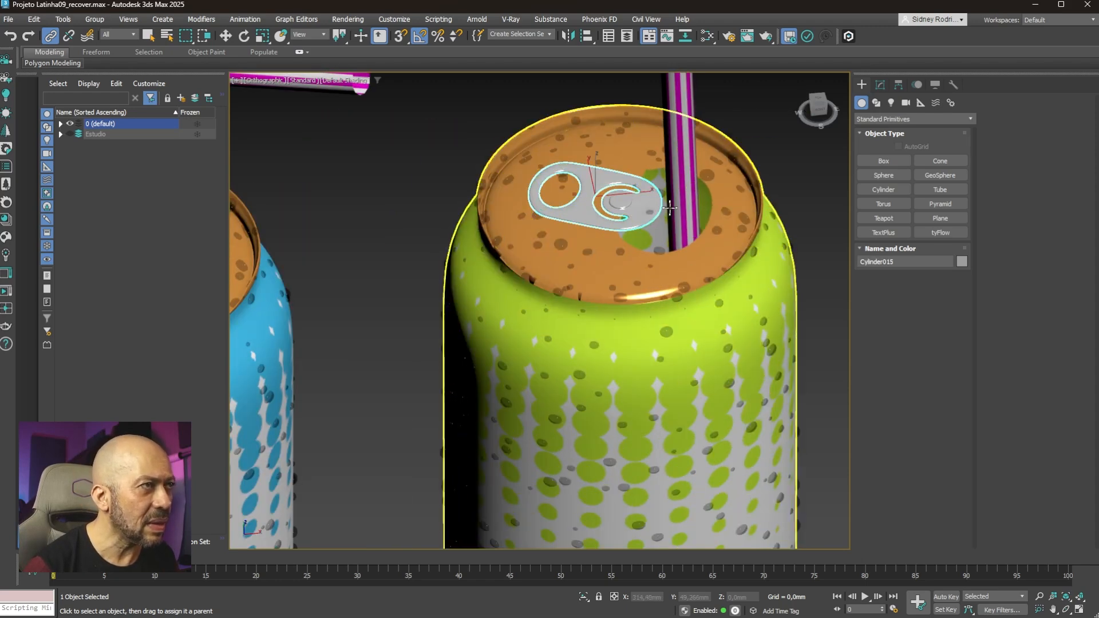
{"action": "left_click", "coordinate": [689, 222], "text": "ctrl"}
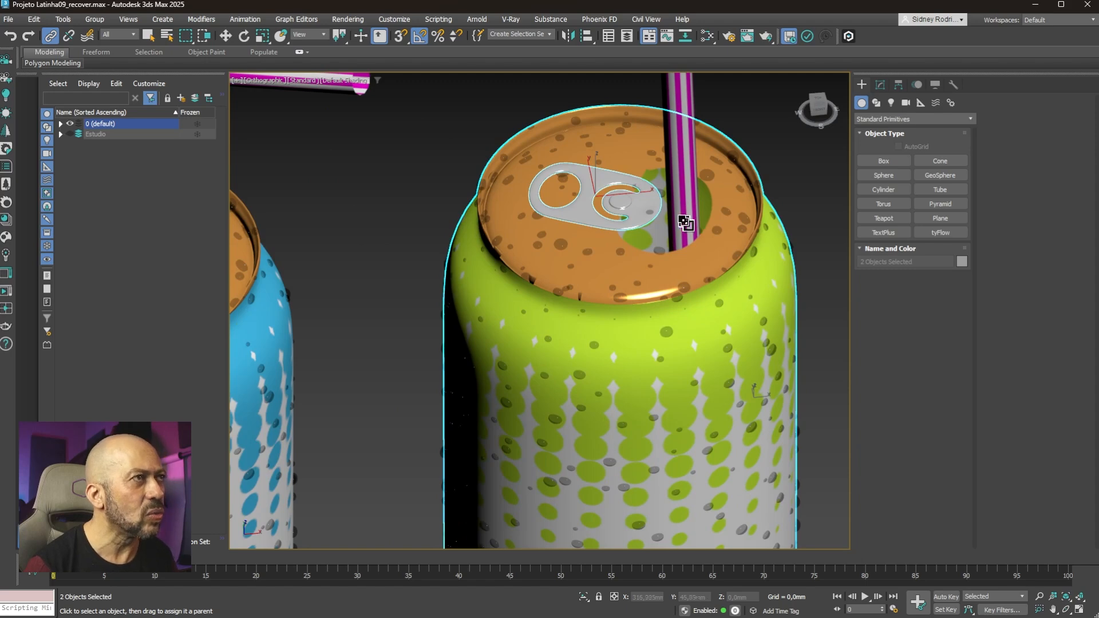
{"action": "left_click", "coordinate": [703, 175], "text": "ctrl"}
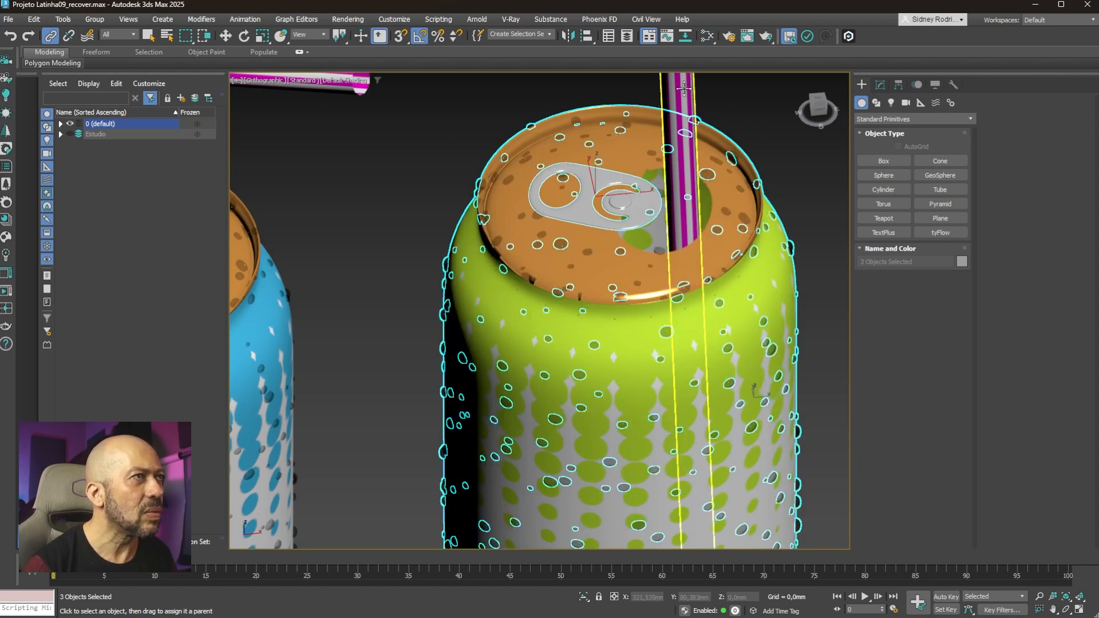
{"action": "left_click", "coordinate": [684, 87], "text": "ctrl"}
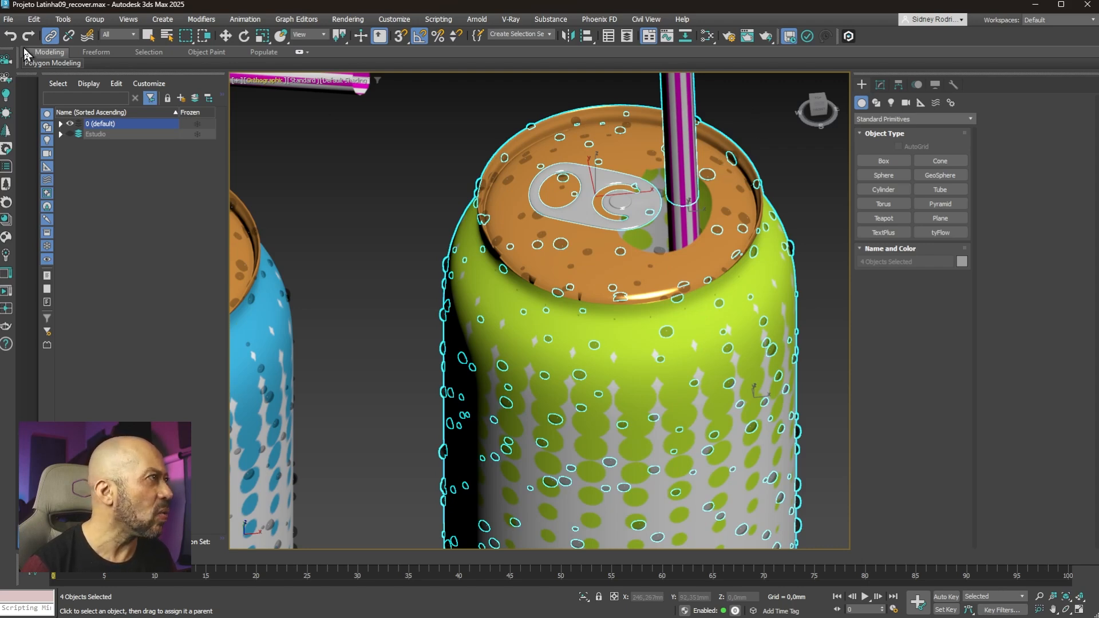
{"action": "left_click_drag", "start_coordinate": [685, 125], "coordinate": [603, 279]}
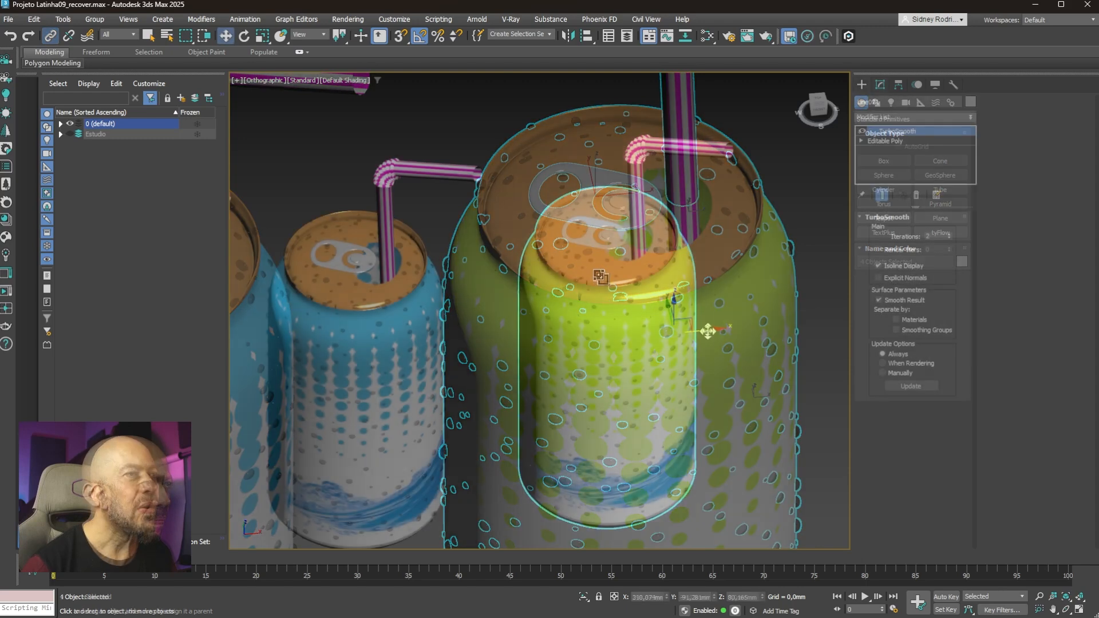
{"action": "scroll", "coordinate": [707, 329], "scroll_direction": "down", "scroll_amount": 3}
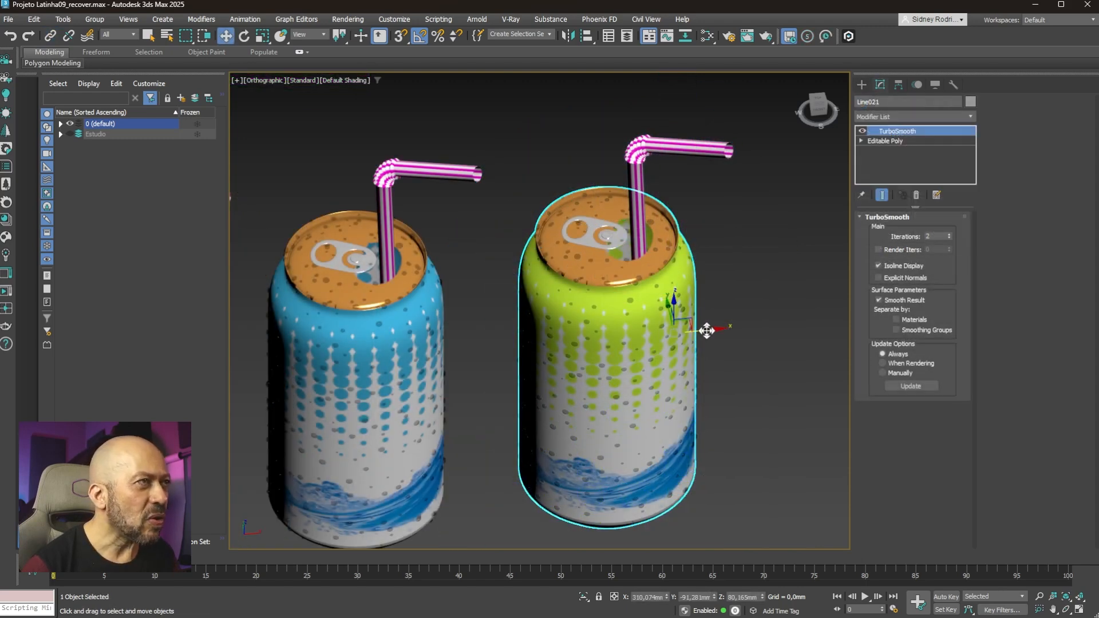
{"action": "left_click_drag", "start_coordinate": [707, 330], "coordinate": [741, 323]}
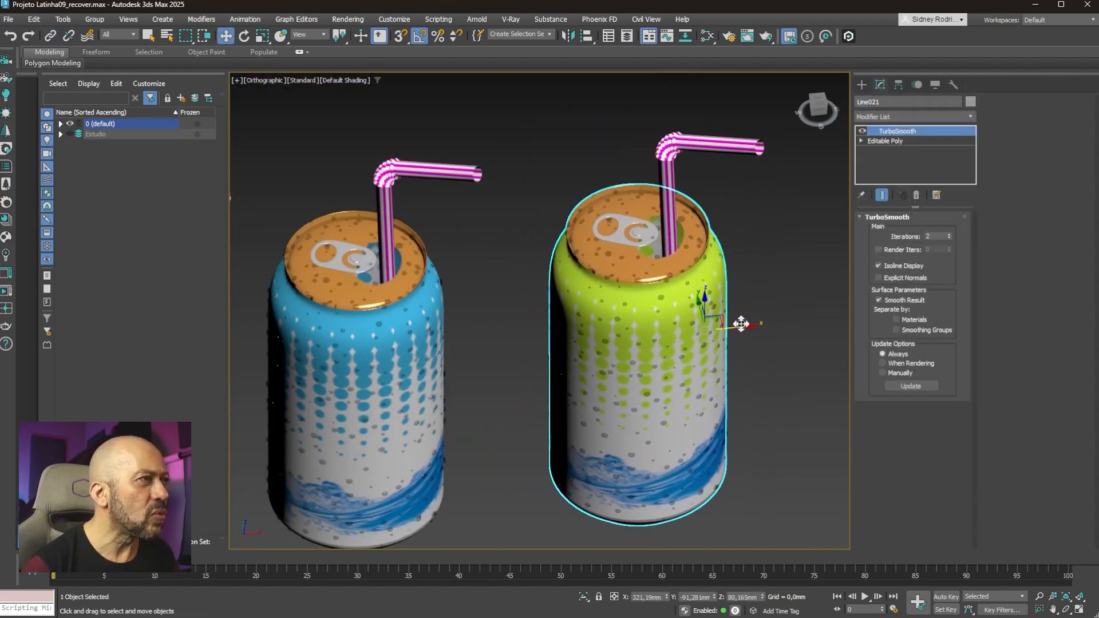
Step: Try moving the blue can's body along X, undo the move, and clear the selection
{"action": "left_click", "coordinate": [379, 329]}
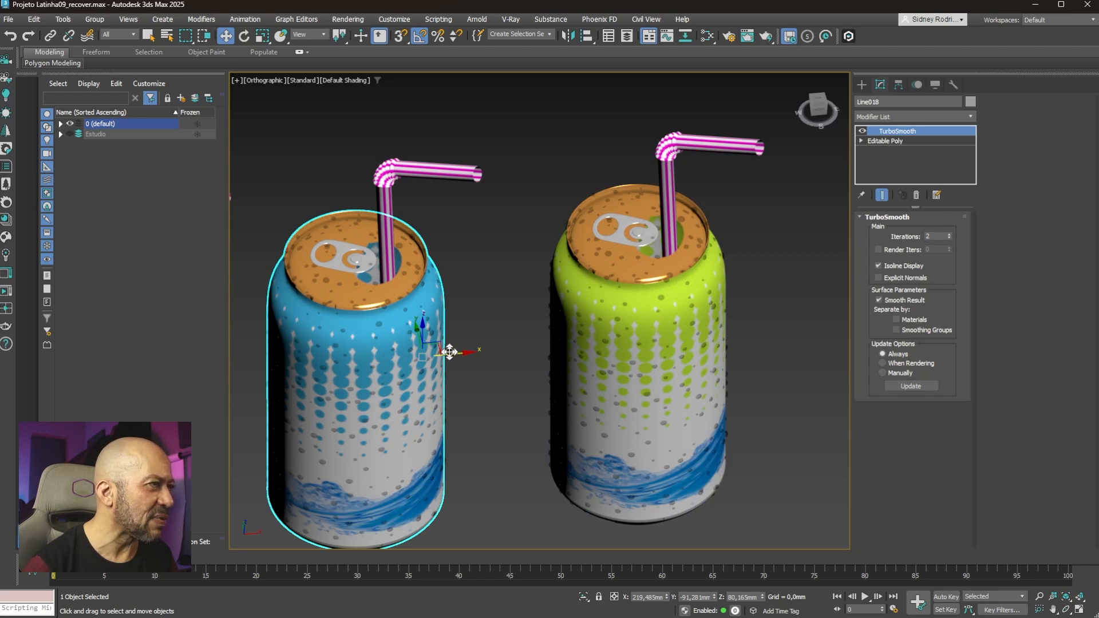
{"action": "left_click_drag", "start_coordinate": [449, 351], "coordinate": [510, 351]}
{"action": "key", "text": "ctrl+z"}
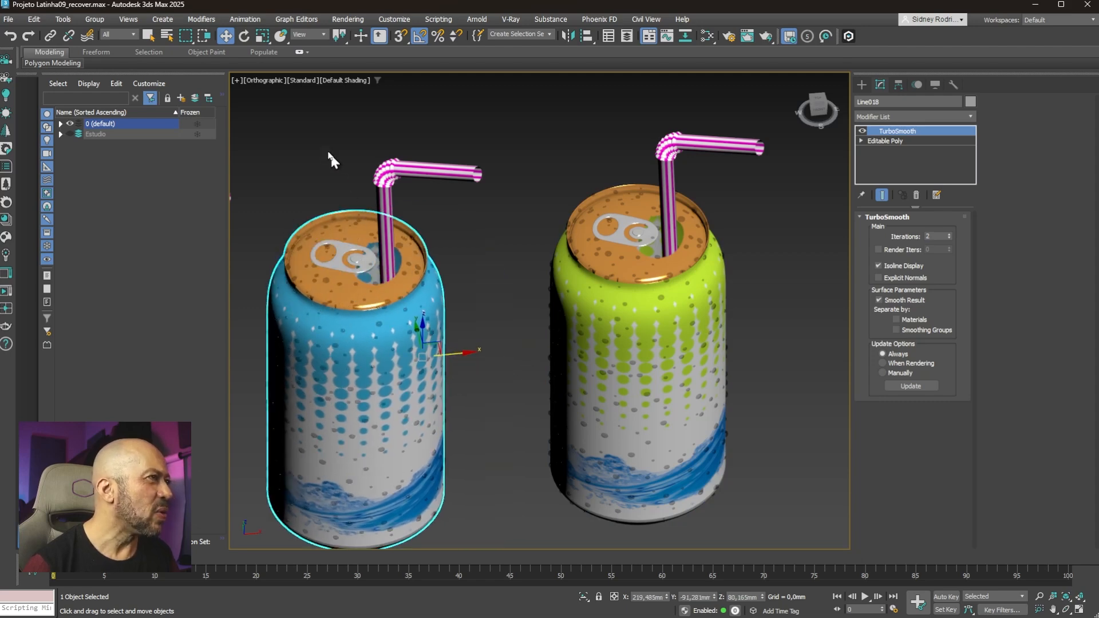
{"action": "left_click_drag", "start_coordinate": [456, 309], "coordinate": [459, 307]}
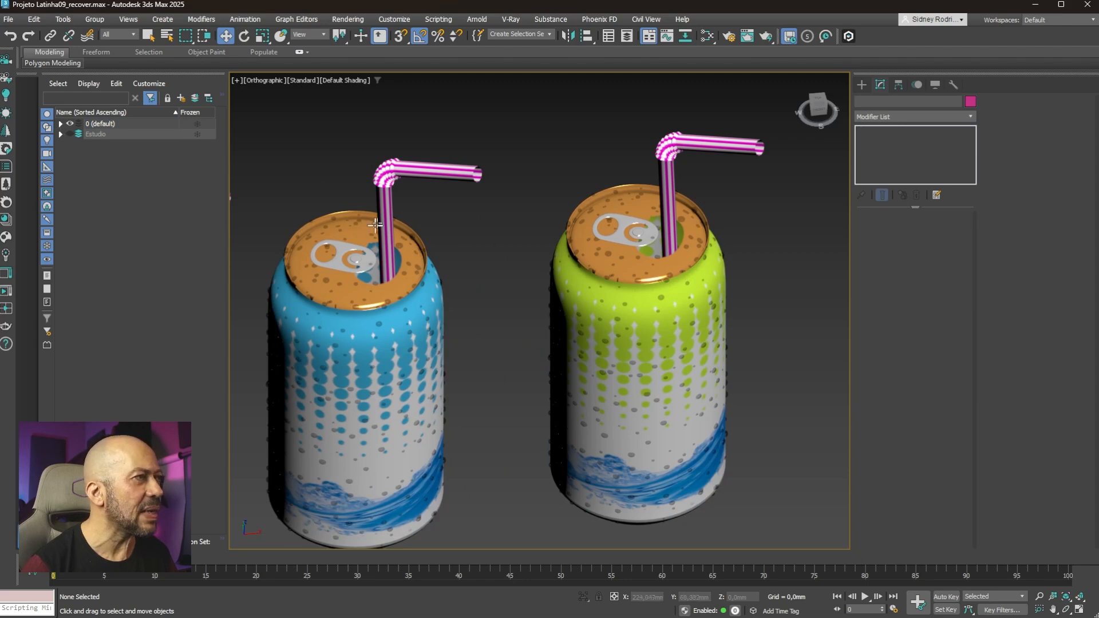
Step: Link the pull tab, droplets and straw of the blue can and of the magenta can to their respective bodies
{"action": "middle_click_drag", "start_coordinate": [480, 328], "coordinate": [696, 325]}
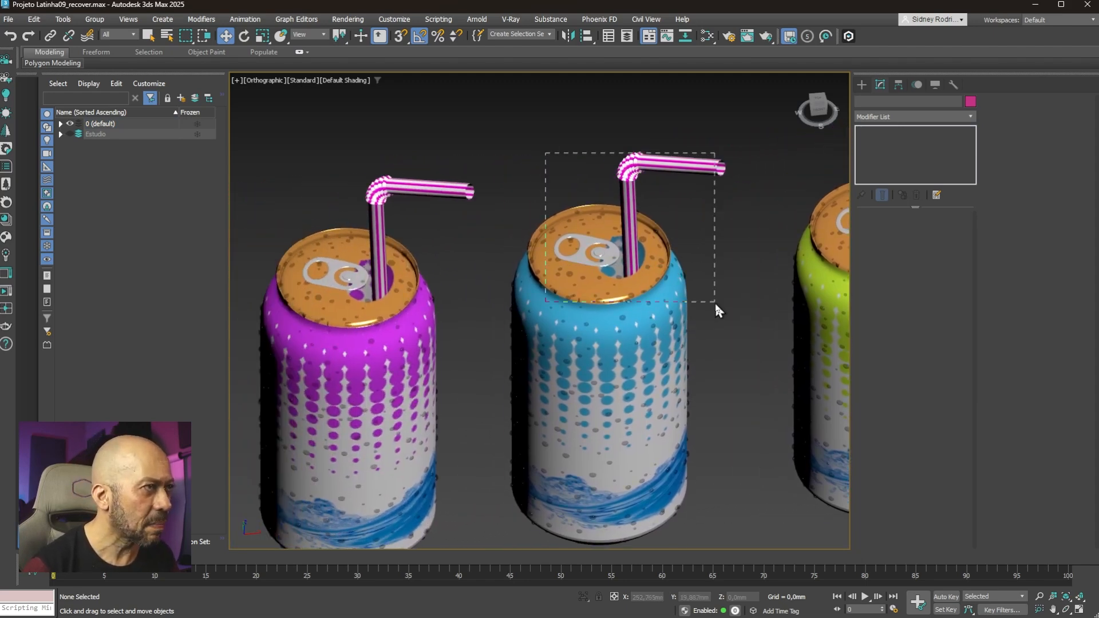
{"action": "left_click_drag", "start_coordinate": [718, 310], "coordinate": [718, 310]}
{"action": "left_click", "coordinate": [51, 35]}
{"action": "scroll", "coordinate": [512, 233], "scroll_direction": "up", "scroll_amount": 5}
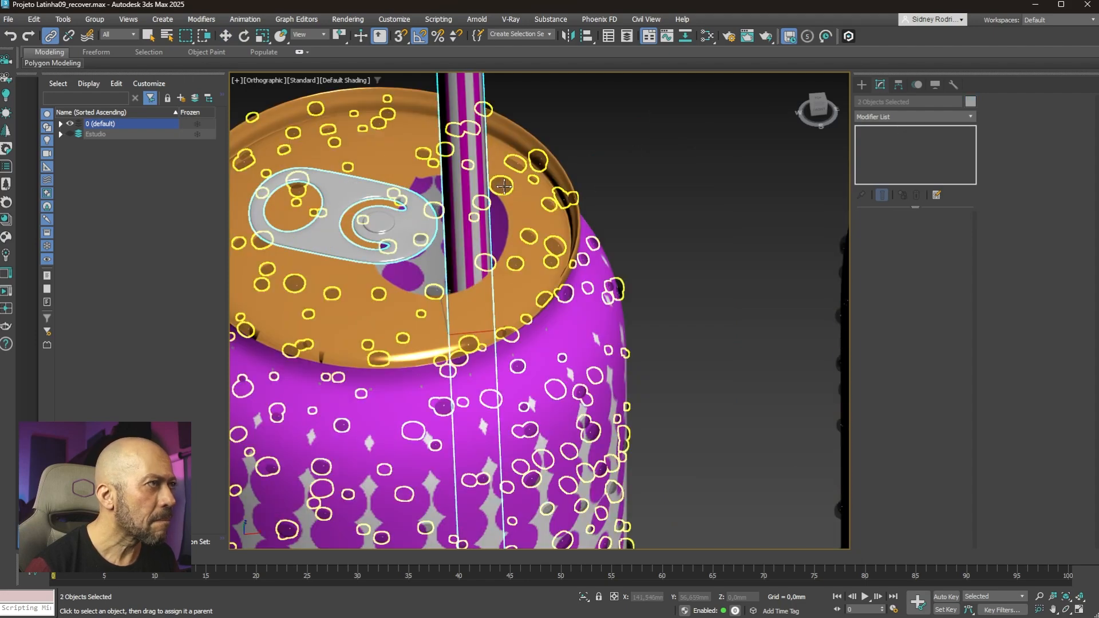
{"action": "scroll", "coordinate": [503, 186], "scroll_direction": "down", "scroll_amount": 5}
Step: Link the orange can's pull tab, droplets and straw to its body, and return to the Move tool with nothing selected
{"action": "scroll", "coordinate": [486, 171], "scroll_direction": "up", "scroll_amount": 5}
{"action": "left_click", "coordinate": [464, 169]}
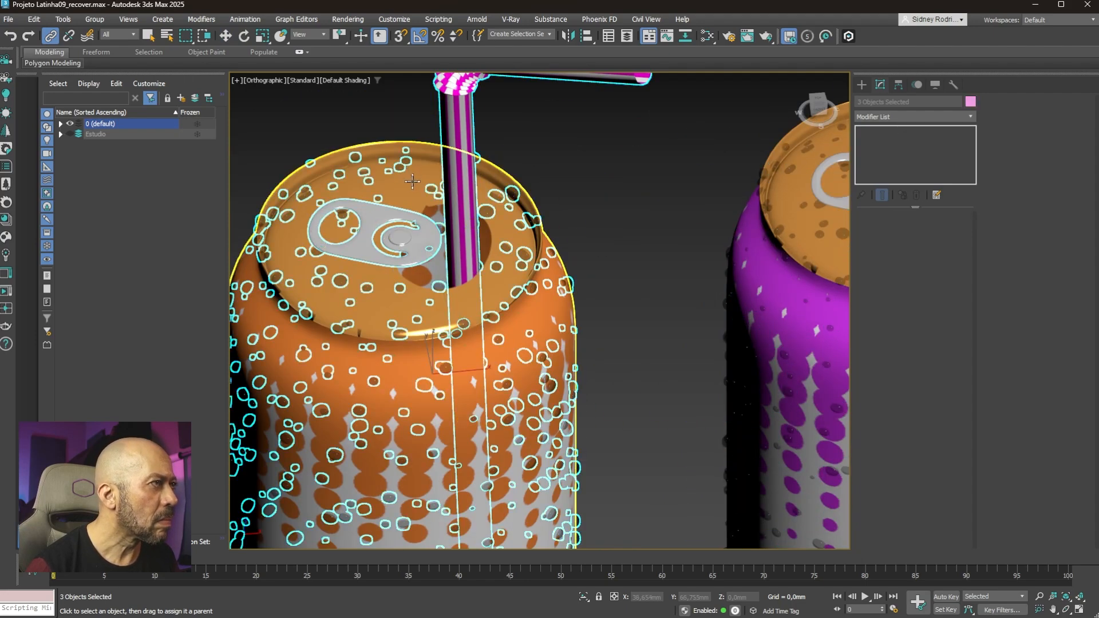
{"action": "left_click", "coordinate": [458, 156]}
{"action": "left_click", "coordinate": [485, 212], "text": "ctrl"}
{"action": "left_click_drag", "start_coordinate": [421, 242], "coordinate": [499, 252]}
{"action": "scroll", "coordinate": [499, 251], "scroll_direction": "down", "scroll_amount": 5}
{"action": "left_click", "coordinate": [226, 35]}
{"action": "left_click", "coordinate": [349, 200]}
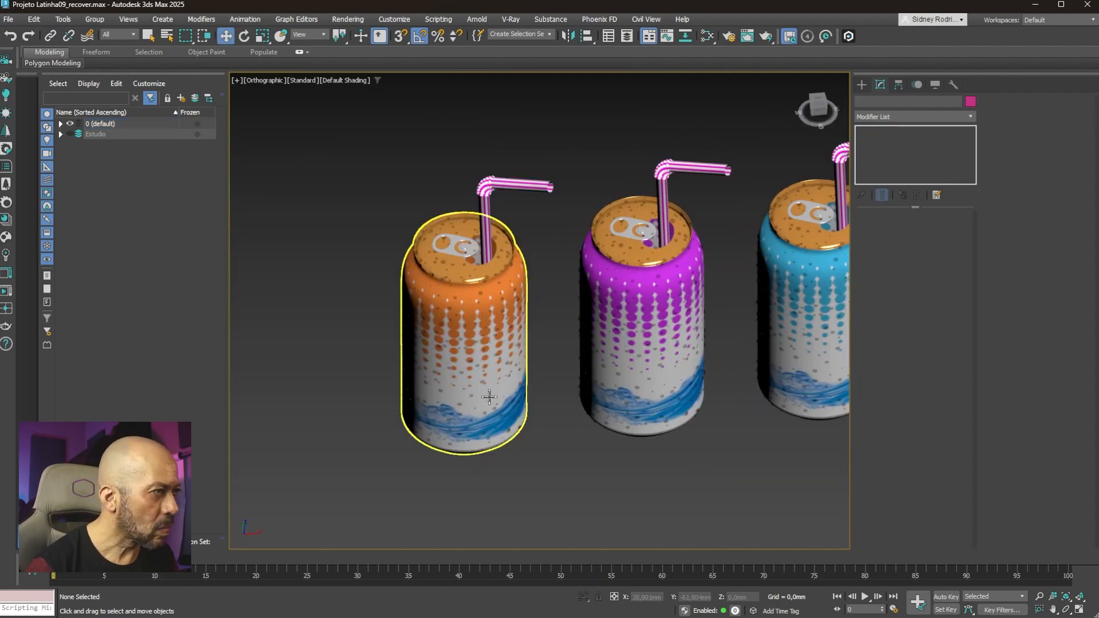
Step: Move the linked cans along X to bring the row closer together, placing the green can at about X 285 mm
{"action": "left_click_drag", "start_coordinate": [489, 397], "coordinate": [449, 401]}
{"action": "left_click_drag", "start_coordinate": [647, 286], "coordinate": [593, 291]}
{"action": "middle_click_drag", "start_coordinate": [801, 257], "coordinate": [635, 258]}
{"action": "left_click_drag", "start_coordinate": [646, 257], "coordinate": [578, 264]}
{"action": "middle_click_drag", "start_coordinate": [829, 252], "coordinate": [756, 252]}
{"action": "left_click_drag", "start_coordinate": [765, 245], "coordinate": [715, 250]}
{"action": "scroll", "coordinate": [768, 313], "scroll_direction": "down", "scroll_amount": 5}
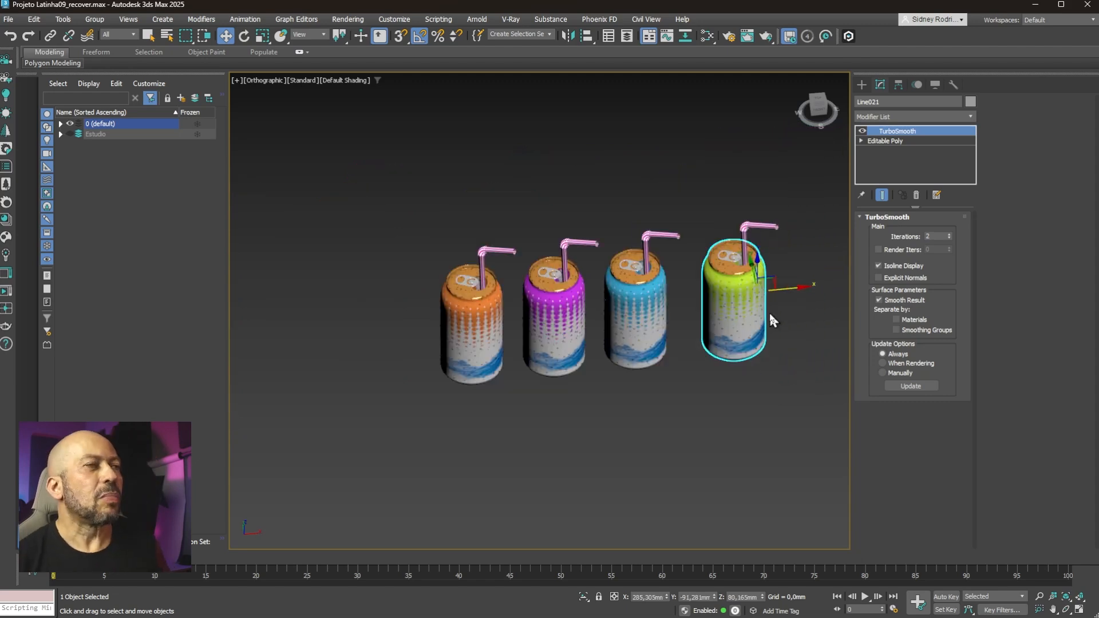
Step: Move the green can along X closer to the blue can, to about X 277 mm
{"action": "scroll", "coordinate": [711, 395], "scroll_direction": "up", "scroll_amount": 2}
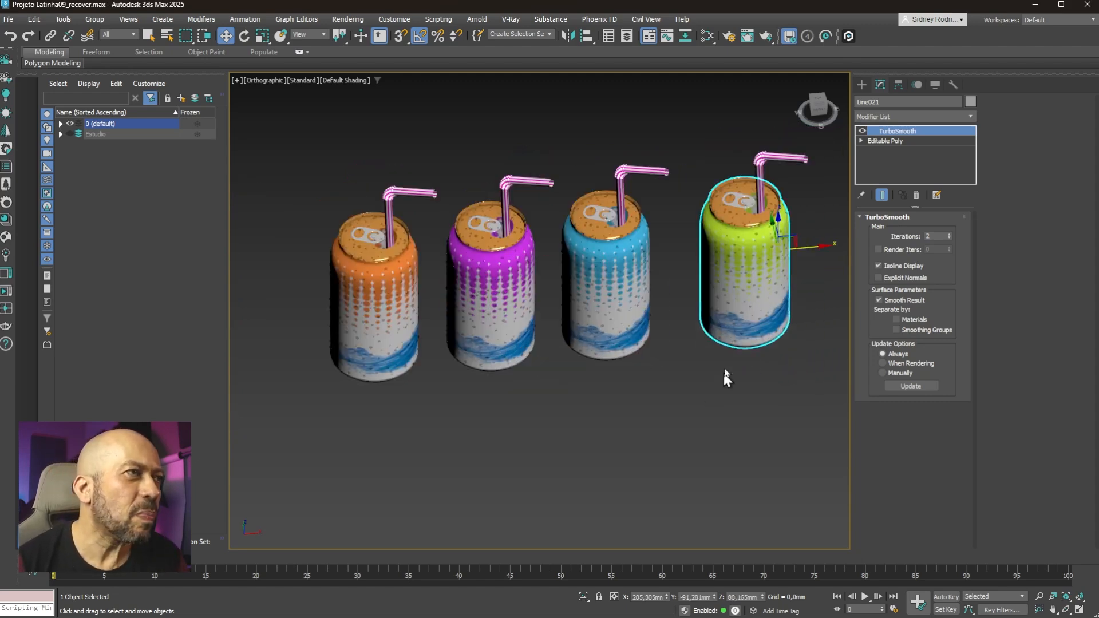
{"action": "scroll", "coordinate": [708, 237], "scroll_direction": "up", "scroll_amount": 2}
{"action": "scroll", "coordinate": [686, 258], "scroll_direction": "down", "scroll_amount": 2}
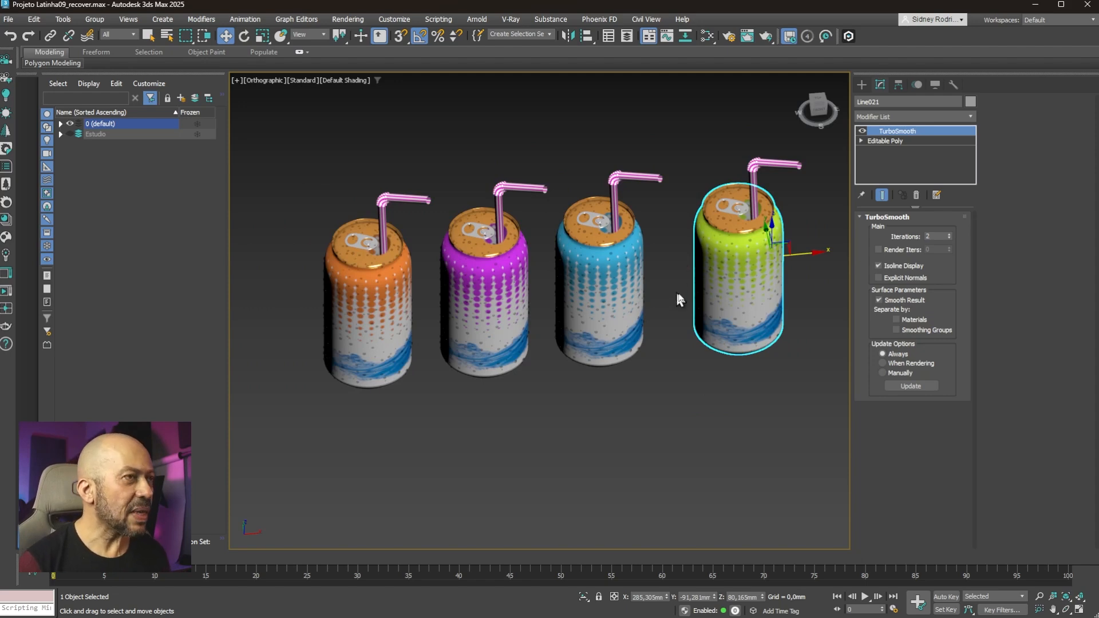
{"action": "middle_click_drag", "start_coordinate": [676, 298], "coordinate": [717, 229], "text": "alt"}
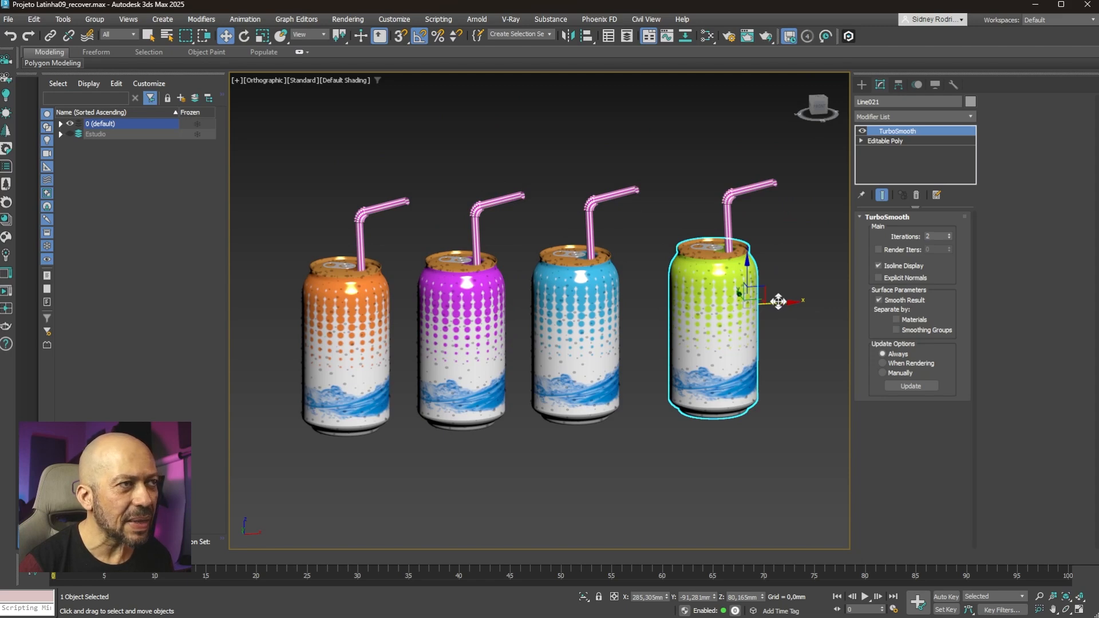
{"action": "mouse_move", "coordinate": [779, 301]}
{"action": "left_mouse_down"}
{"action": "mouse_move", "coordinate": [797, 298]}
{"action": "mouse_move", "coordinate": [774, 298]}
{"action": "left_mouse_up"}
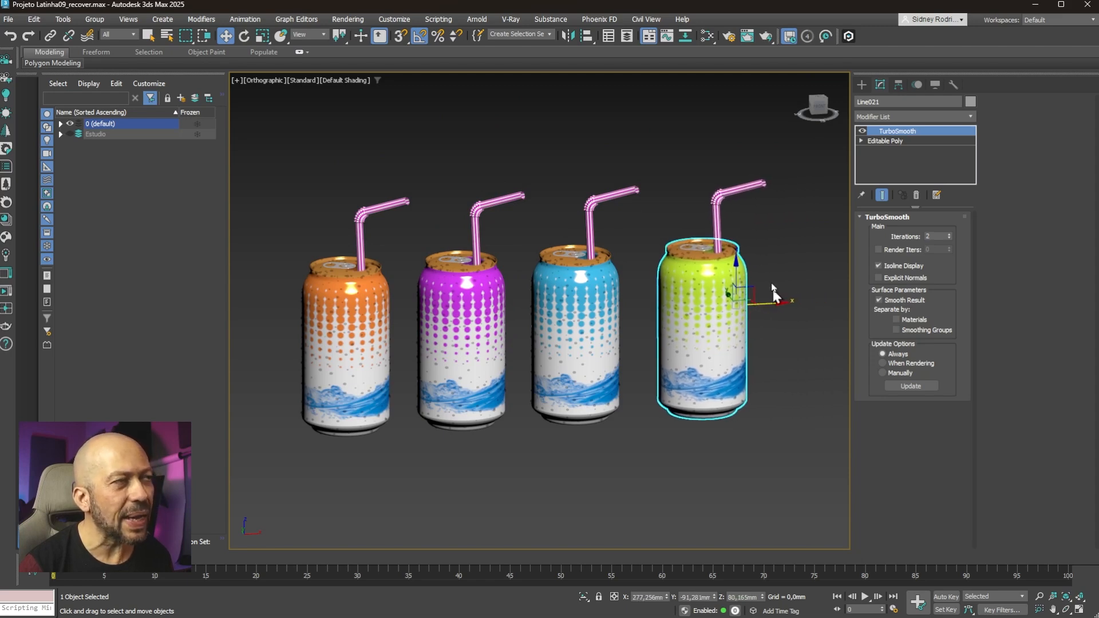
Step: Adjust the height of the green can's straw, placing it at about Z 117 mm
{"action": "left_click", "coordinate": [720, 193]}
{"action": "mouse_move", "coordinate": [713, 215]}
{"action": "left_mouse_down"}
{"action": "mouse_move", "coordinate": [718, 176]}
{"action": "mouse_move", "coordinate": [721, 208]}
{"action": "left_mouse_up"}
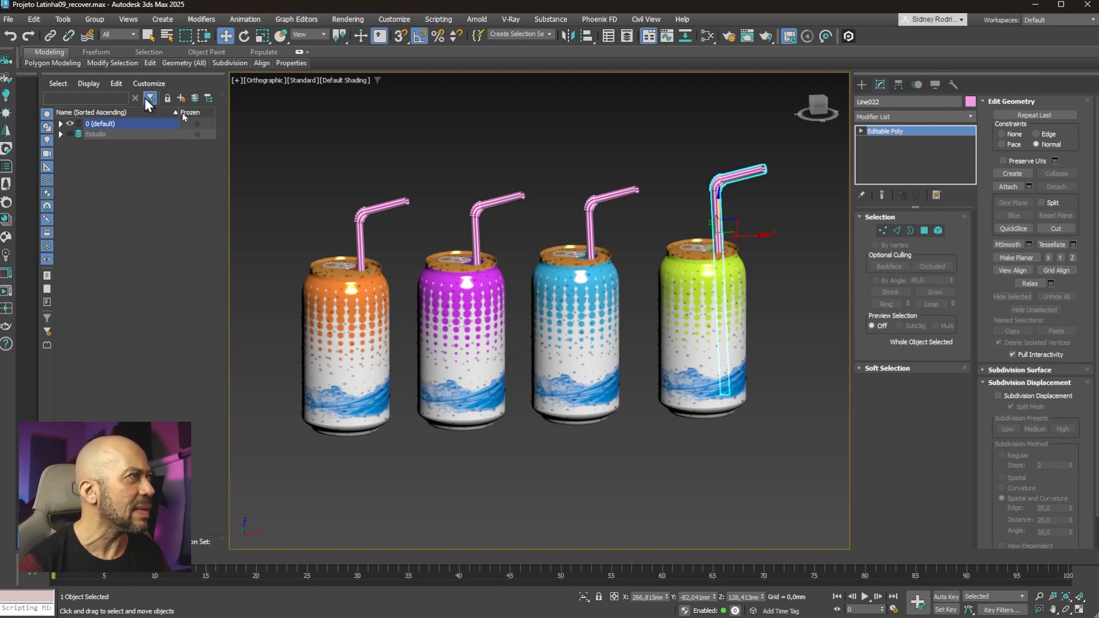
{"action": "scroll", "coordinate": [803, 317], "scroll_direction": "down", "scroll_amount": 5}
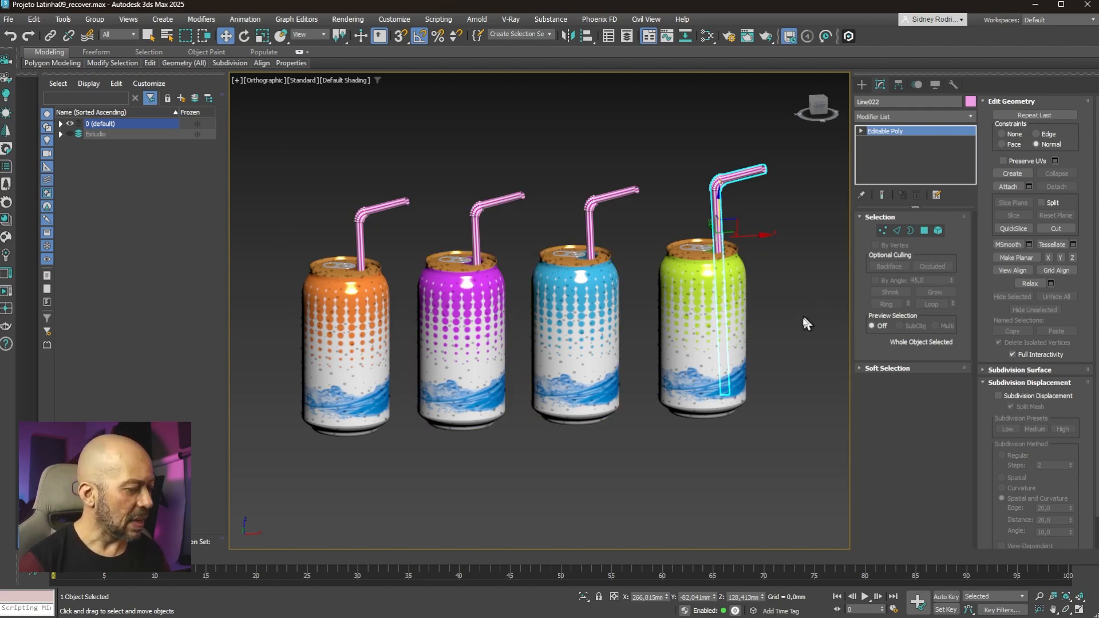
{"action": "scroll", "coordinate": [801, 321], "scroll_direction": "up", "scroll_amount": 8}
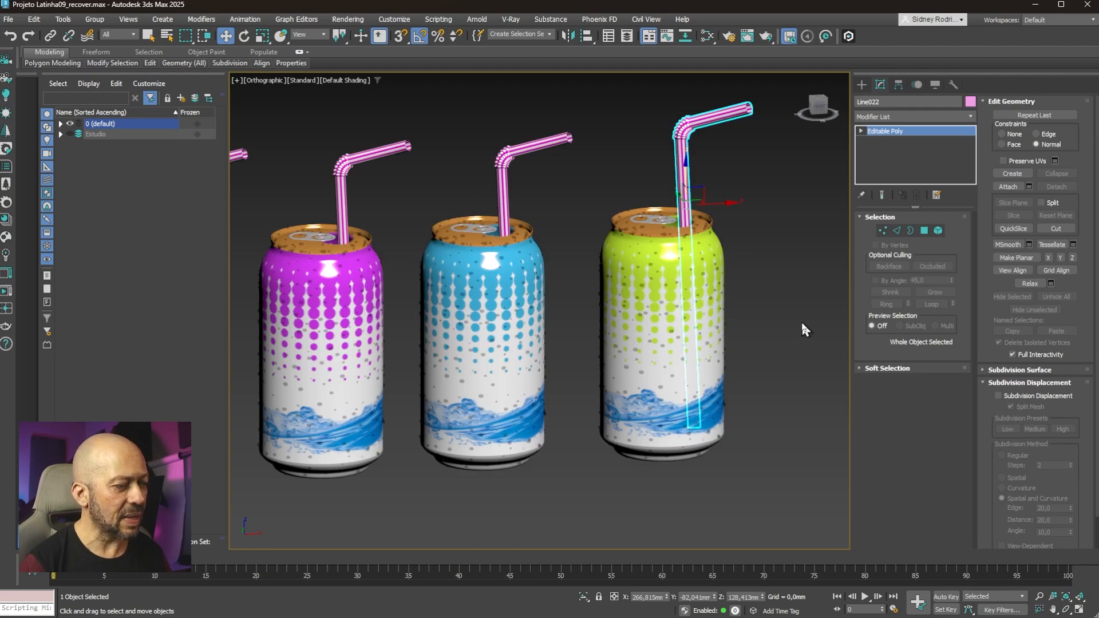
{"action": "scroll", "coordinate": [801, 321], "scroll_direction": "down", "scroll_amount": 5}
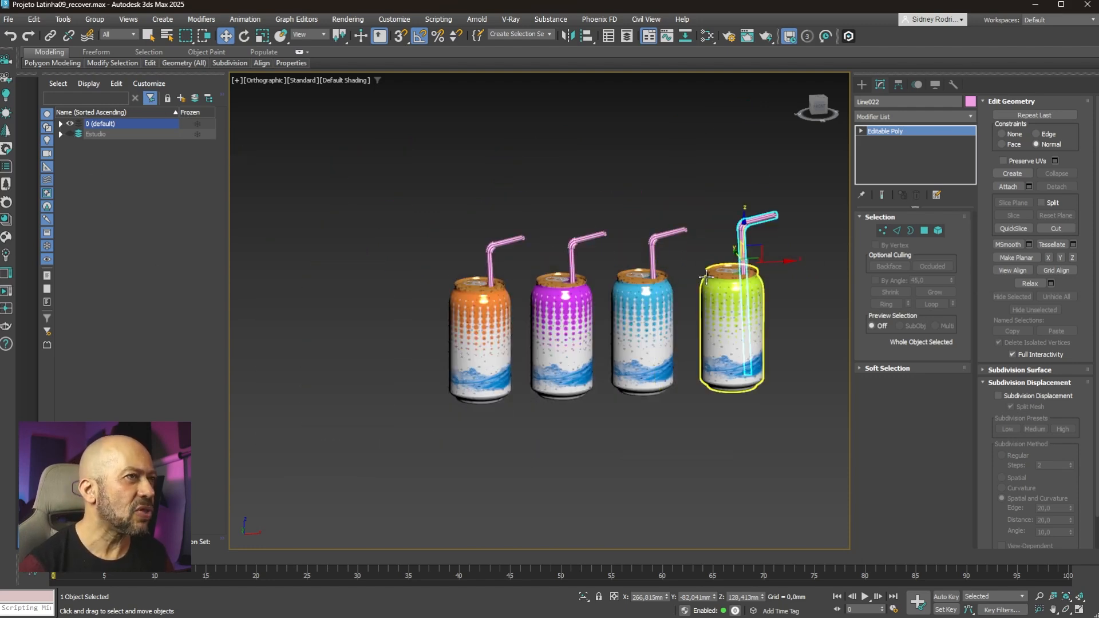
{"action": "middle_click_drag", "start_coordinate": [761, 282], "coordinate": [752, 275], "text": "alt"}
{"action": "left_click_drag", "start_coordinate": [743, 236], "coordinate": [743, 248]}
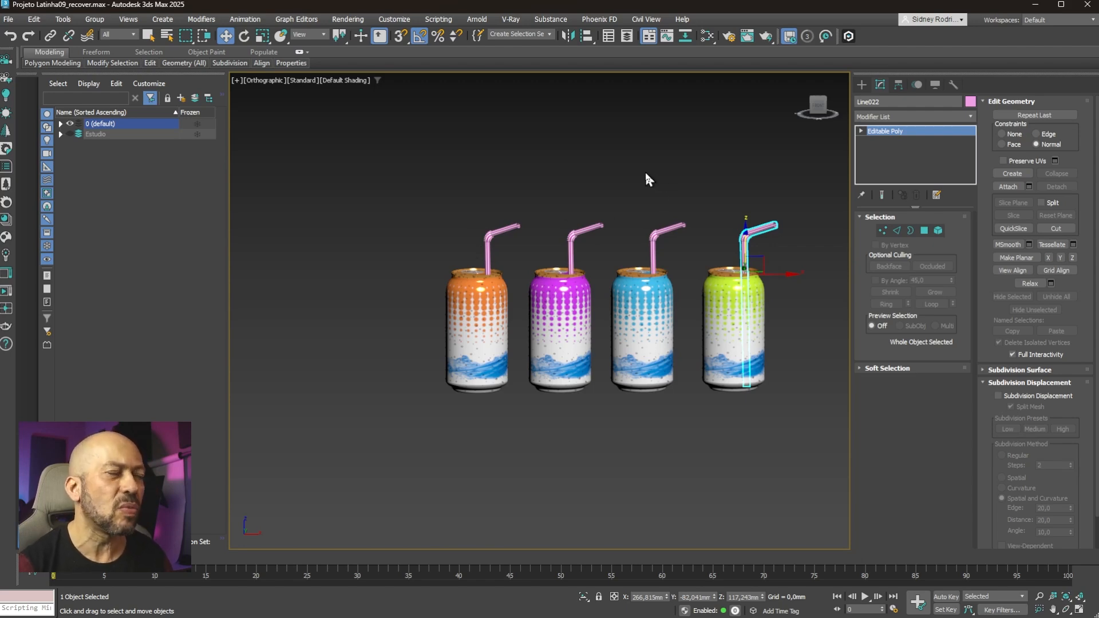
Step: Show the Estudio layer in wireframe, then move the light beside the green can outwards and increase its width
{"action": "left_click", "coordinate": [70, 134]}
{"action": "middle_click_drag", "start_coordinate": [652, 269], "coordinate": [660, 321], "text": "alt"}
{"action": "scroll", "coordinate": [660, 321], "scroll_direction": "down", "scroll_amount": 4}
{"action": "key", "text": "F3"}
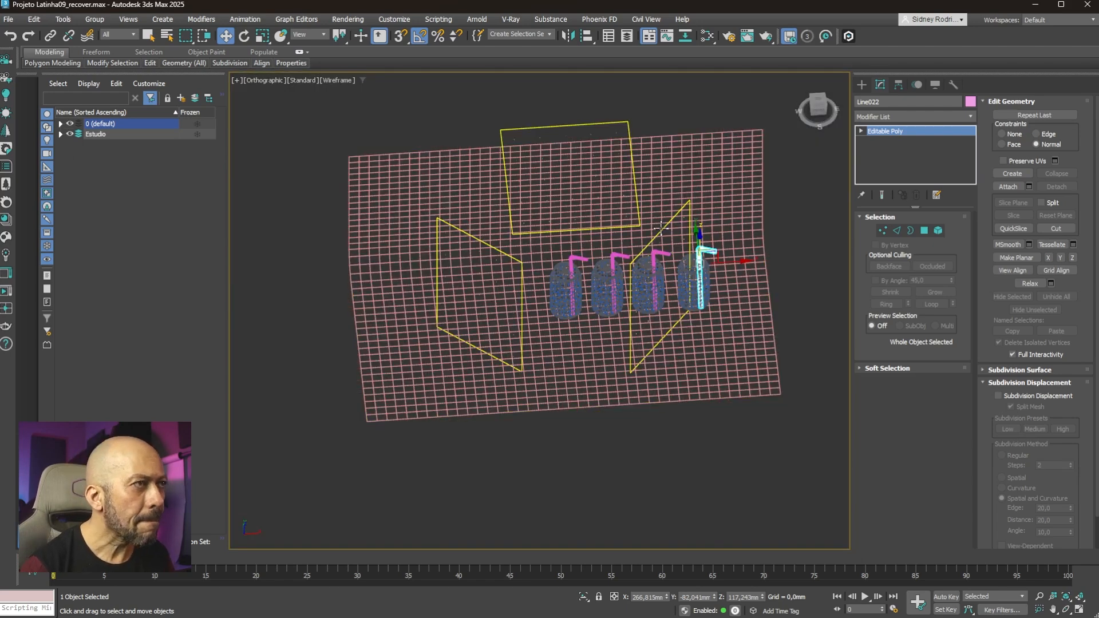
{"action": "left_click", "coordinate": [661, 229]}
{"action": "left_click_drag", "start_coordinate": [671, 285], "coordinate": [752, 279]}
{"action": "middle_click_drag", "start_coordinate": [752, 280], "coordinate": [710, 281], "text": "alt"}
{"action": "left_click_drag", "start_coordinate": [745, 281], "coordinate": [709, 336]}
{"action": "left_click_drag", "start_coordinate": [946, 338], "coordinate": [947, 286]}
Step: Reposition the Corona light beside the orange can and increase its height and width
{"action": "middle_click_drag", "start_coordinate": [412, 286], "coordinate": [532, 284], "text": "alt"}
{"action": "left_click", "coordinate": [500, 286]}
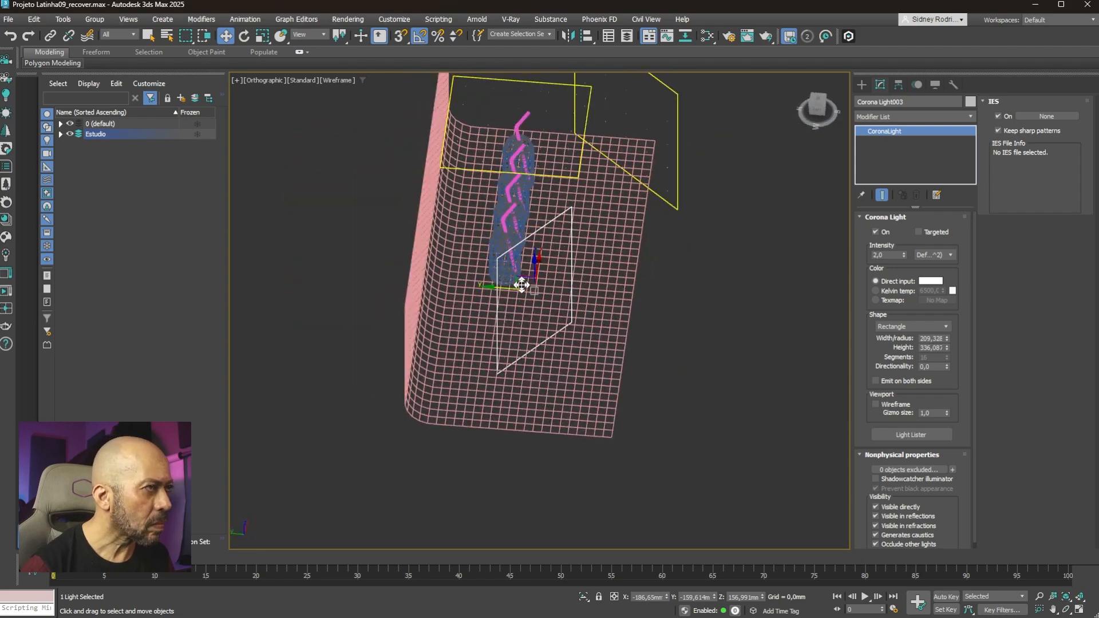
{"action": "left_click_drag", "start_coordinate": [529, 279], "coordinate": [554, 319]}
{"action": "left_click_drag", "start_coordinate": [947, 347], "coordinate": [947, 342]}
{"action": "left_click_drag", "start_coordinate": [946, 338], "coordinate": [947, 314]}
{"action": "left_click_drag", "start_coordinate": [559, 321], "coordinate": [571, 340]}
{"action": "middle_click_drag", "start_coordinate": [571, 340], "coordinate": [447, 395], "text": "alt"}
Step: Increase the width and height of the overhead Corona light and reposition it above the cans
{"action": "left_click", "coordinate": [572, 197]}
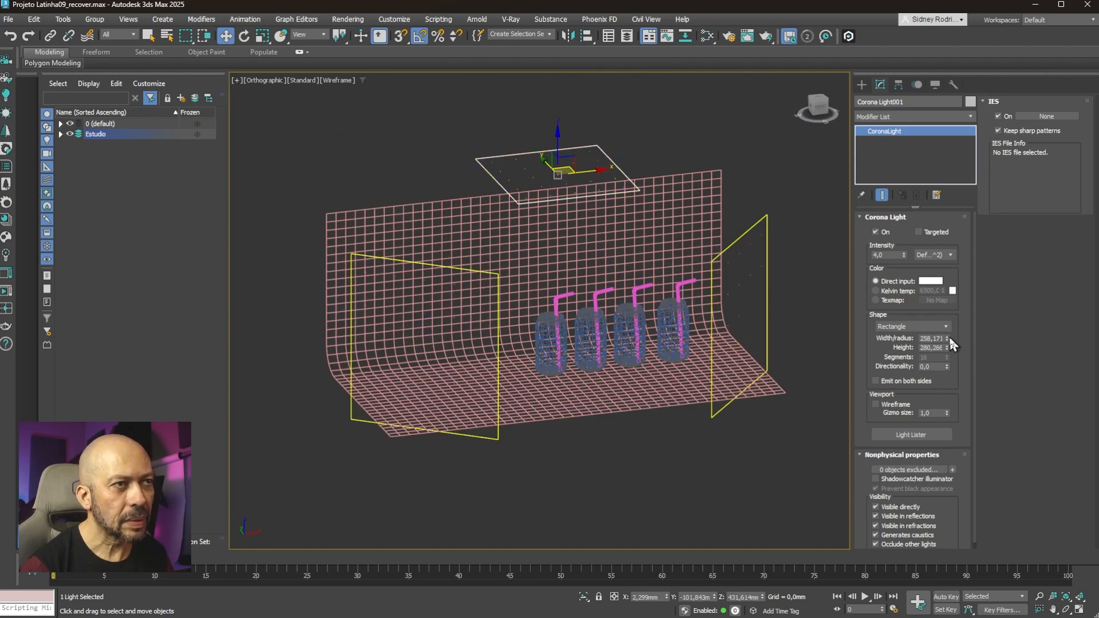
{"action": "left_click_drag", "start_coordinate": [947, 338], "coordinate": [948, 295]}
{"action": "left_click_drag", "start_coordinate": [947, 348], "coordinate": [950, 333]}
{"action": "middle_click_drag", "start_coordinate": [549, 274], "coordinate": [641, 315], "text": "alt"}
{"action": "left_click_drag", "start_coordinate": [563, 146], "coordinate": [593, 157]}
Step: Unhide the Corona camera and its target in the Estudio layer and return the viewport to shaded display
{"action": "scroll", "coordinate": [635, 228], "scroll_direction": "down", "scroll_amount": 2}
{"action": "left_click", "coordinate": [401, 201]}
{"action": "left_click", "coordinate": [61, 134]}
{"action": "left_click", "coordinate": [80, 144]}
{"action": "left_click", "coordinate": [80, 154]}
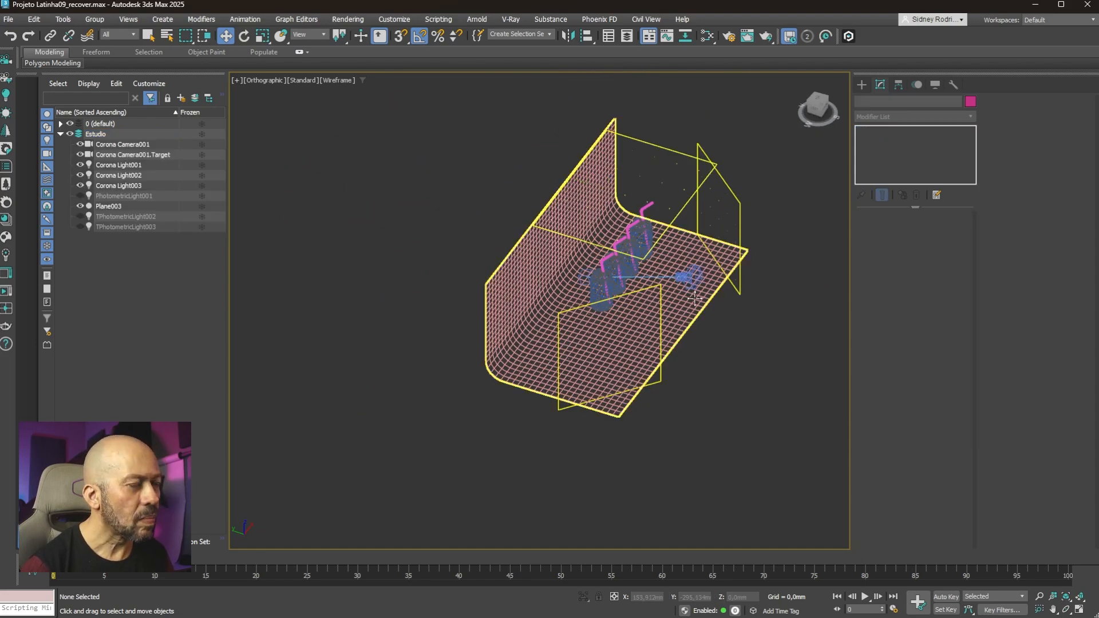
{"action": "middle_click_drag", "start_coordinate": [723, 286], "coordinate": [660, 329], "text": "alt"}
{"action": "scroll", "coordinate": [660, 329], "scroll_direction": "up", "scroll_amount": 3}
{"action": "key", "text": "alt+w"}
{"action": "key", "text": "alt+w"}
{"action": "middle_click_drag", "start_coordinate": [441, 266], "coordinate": [472, 276], "text": "alt"}
{"action": "key", "text": "F3"}
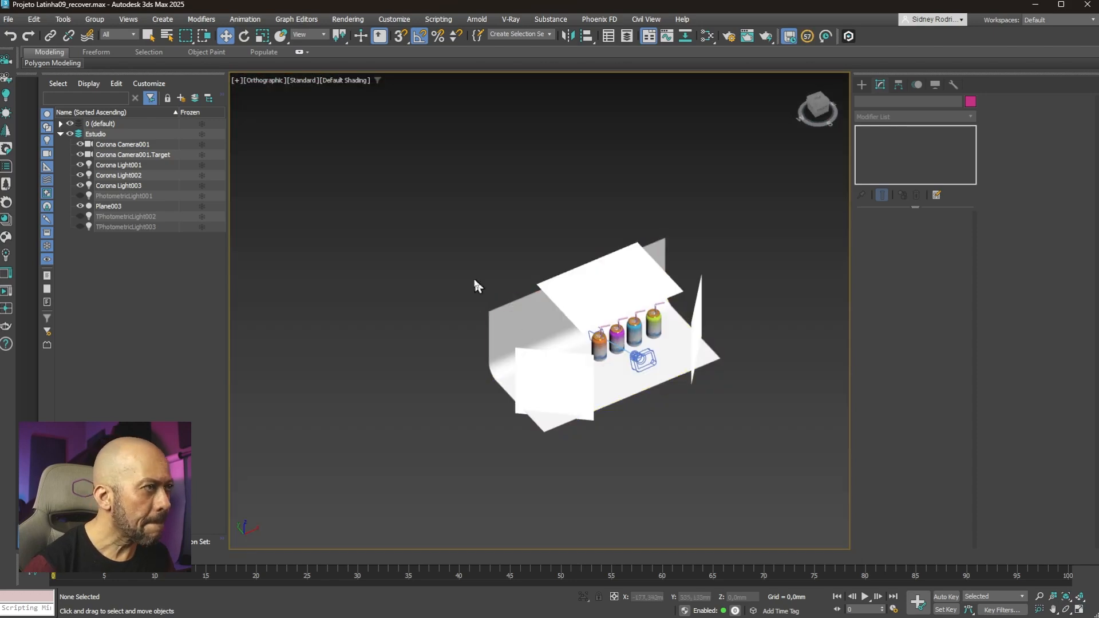
Step: Extend the studio backdrop plane by increasing its base size parameter
{"action": "left_click", "coordinate": [507, 329]}
{"action": "left_click", "coordinate": [874, 161]}
{"action": "left_click_drag", "start_coordinate": [947, 230], "coordinate": [948, 197]}
{"action": "middle_click_drag", "start_coordinate": [703, 366], "coordinate": [716, 395], "text": "alt"}
Step: Show the four-viewport layout and move Corona Camera001 back from the cans to about Y -608 mm
{"action": "left_click", "coordinate": [641, 366]}
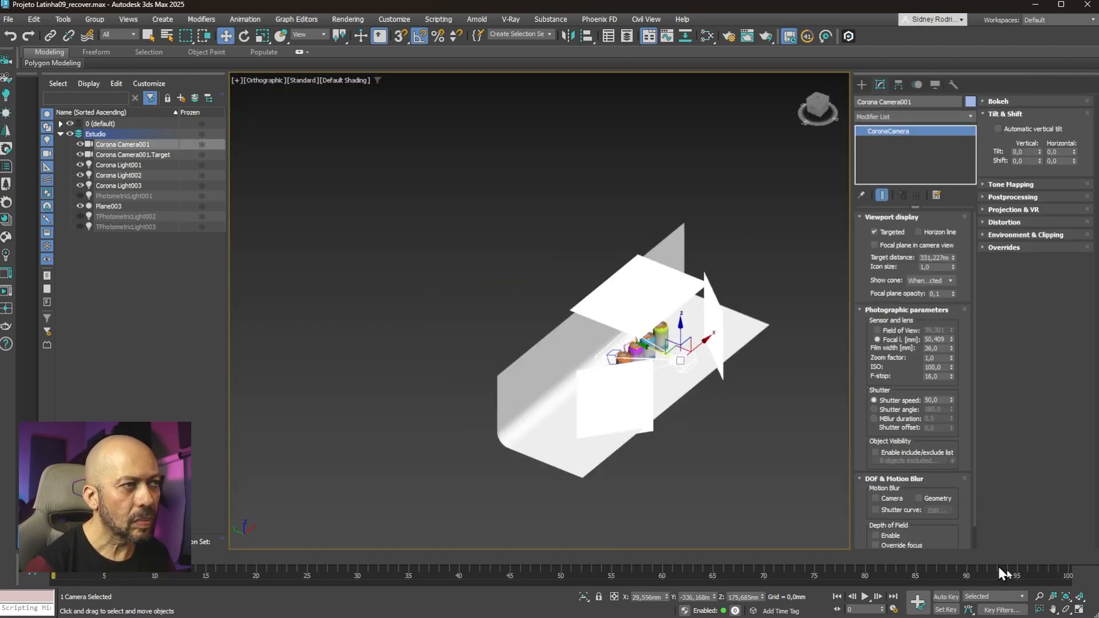
{"action": "left_click", "coordinate": [1079, 610]}
{"action": "scroll", "coordinate": [478, 263], "scroll_direction": "up", "scroll_amount": 3}
{"action": "left_click_drag", "start_coordinate": [425, 200], "coordinate": [533, 197]}
{"action": "middle_click_drag", "start_coordinate": [454, 246], "coordinate": [363, 261], "text": "alt"}
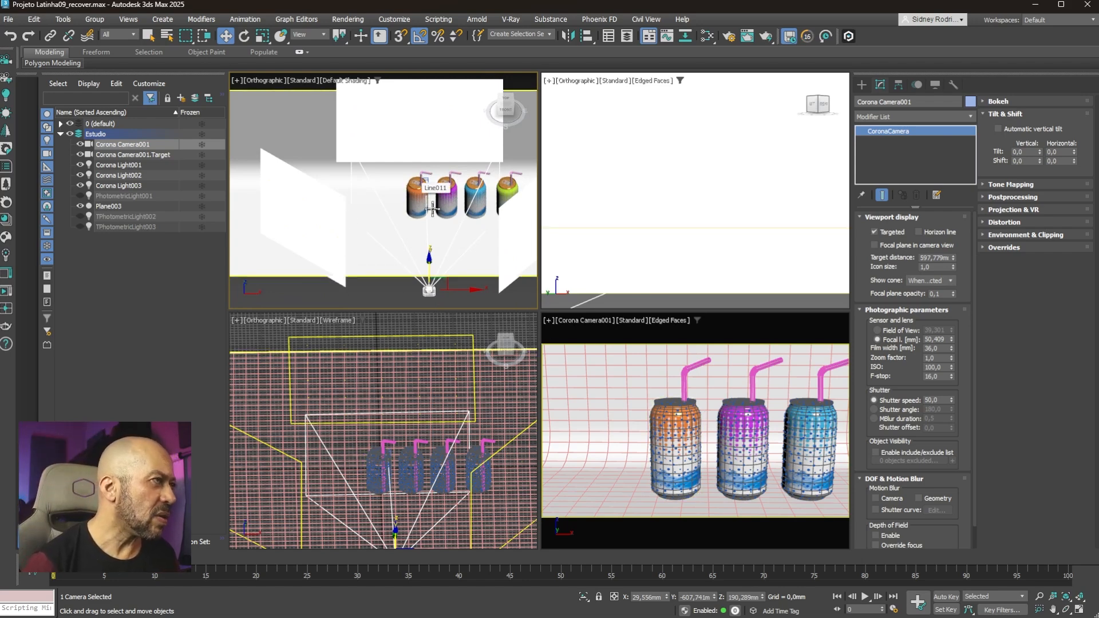
Step: Select the bodies of all four cans and move them together along X to centre the row in the camera view
{"action": "scroll", "coordinate": [421, 189], "scroll_direction": "up", "scroll_amount": 3}
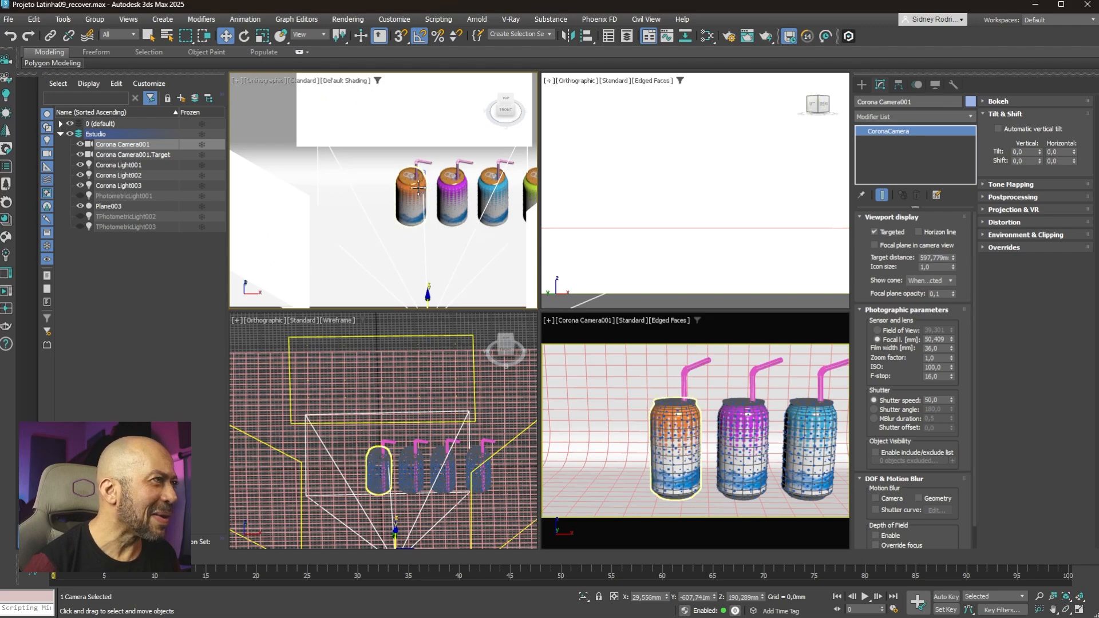
{"action": "left_click", "coordinate": [418, 187]}
{"action": "left_click", "coordinate": [452, 189], "text": "ctrl"}
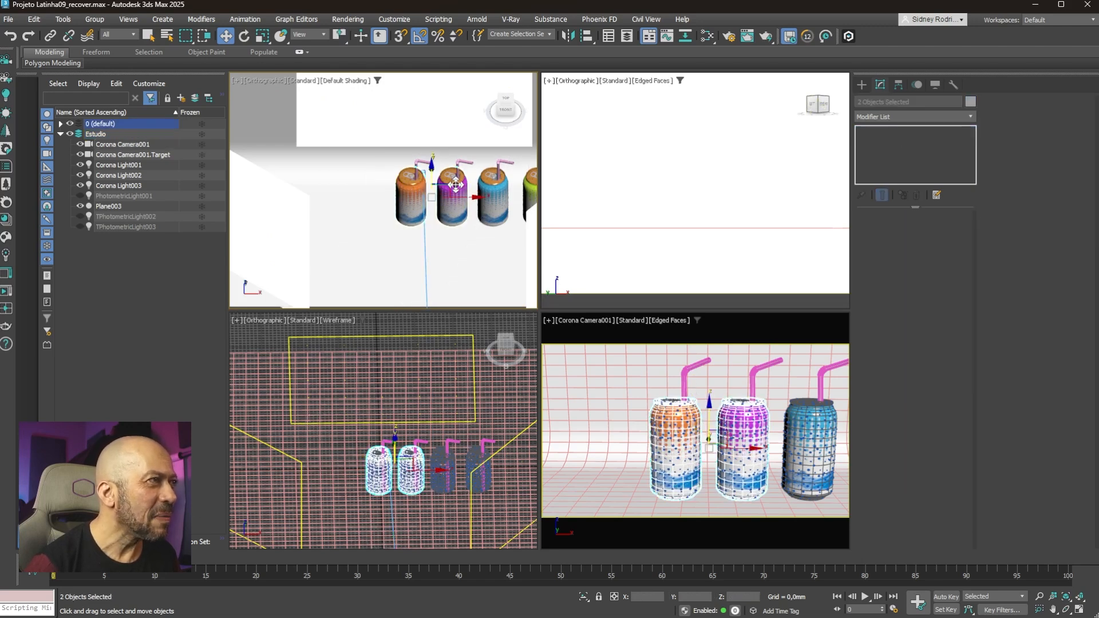
{"action": "left_click", "coordinate": [498, 186], "text": "ctrl"}
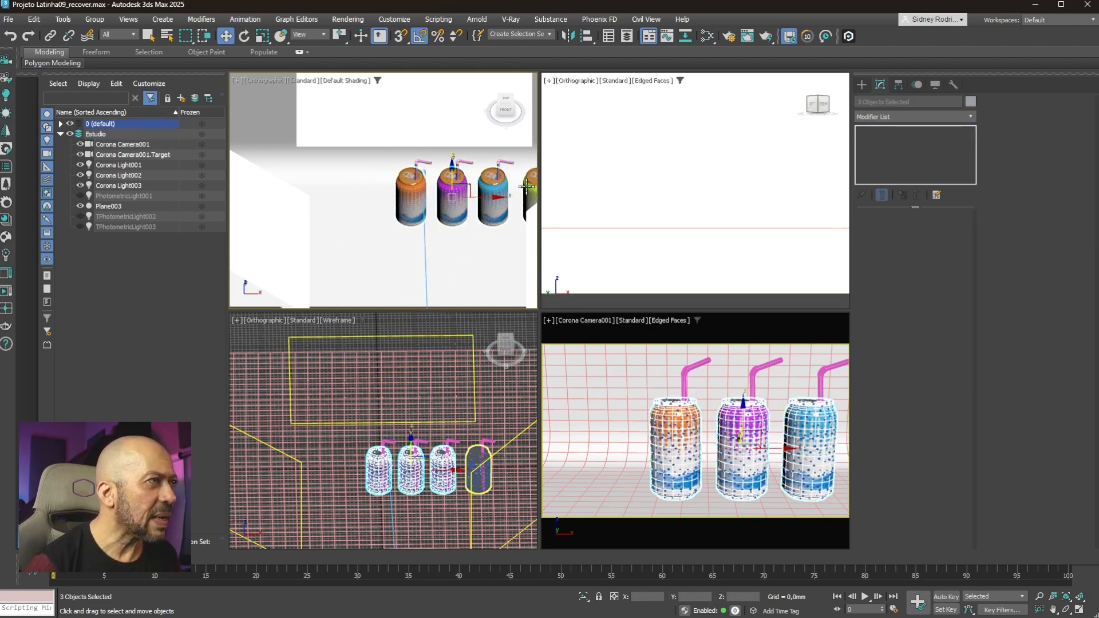
{"action": "left_click", "coordinate": [533, 187], "text": "ctrl"}
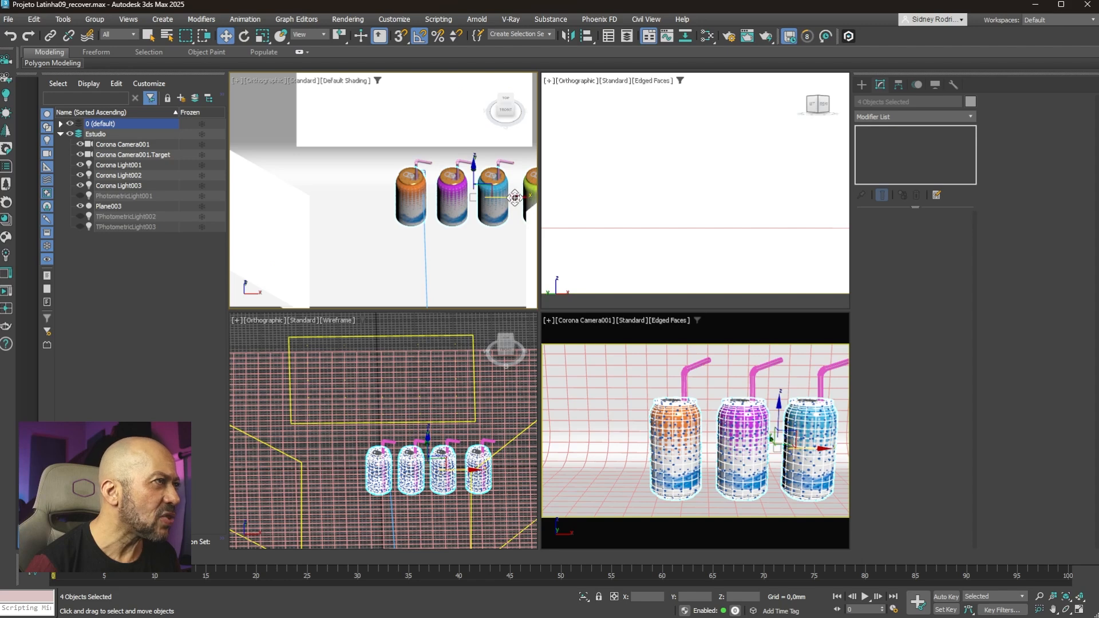
{"action": "left_click_drag", "start_coordinate": [509, 196], "coordinate": [456, 197]}
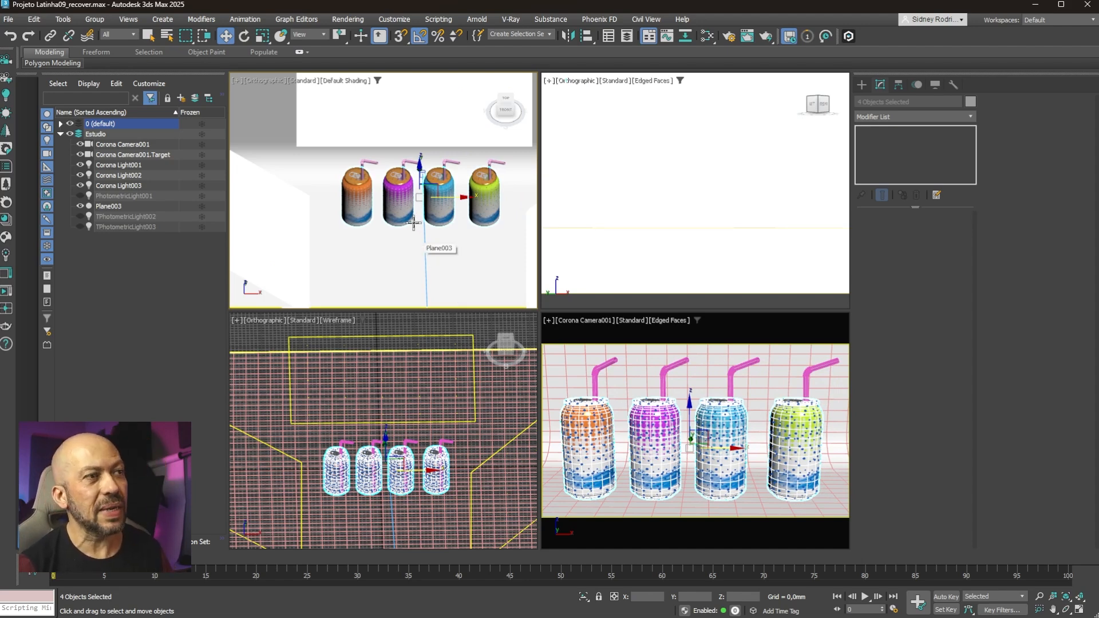
Step: Select the green can's body and widen the viewport area by narrowing the command panel
{"action": "scroll", "coordinate": [475, 217], "scroll_direction": "up", "scroll_amount": 5}
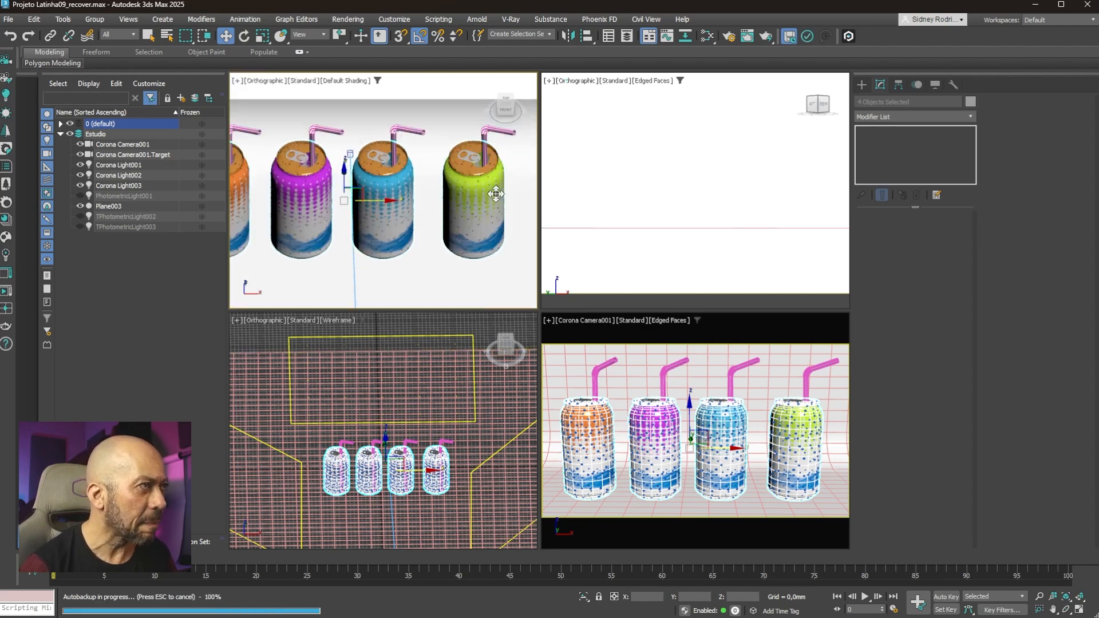
{"action": "left_click", "coordinate": [473, 181]}
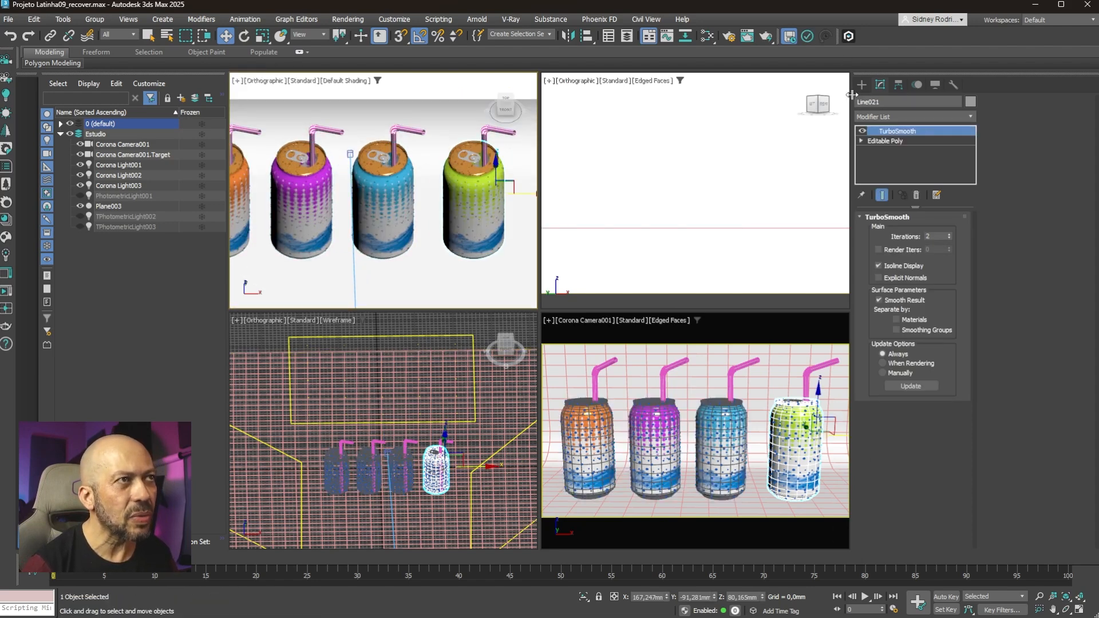
{"action": "left_click_drag", "start_coordinate": [852, 94], "coordinate": [970, 96]}
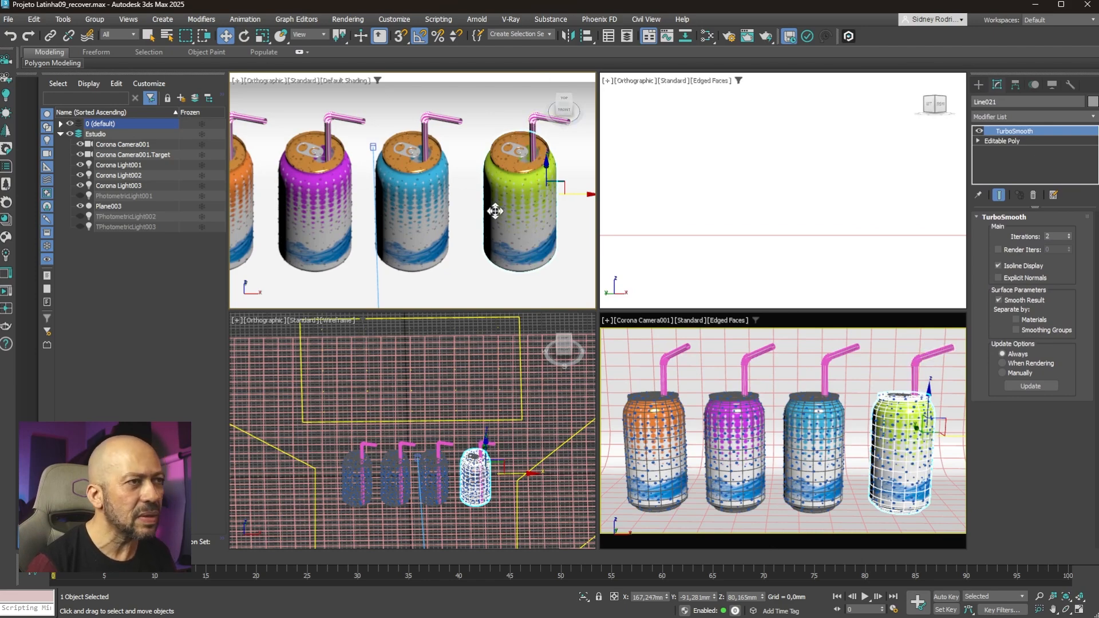
Step: Rotate the orange can so its straw points away from the other cans, and move it closer to the magenta can
{"action": "middle_click_drag", "start_coordinate": [495, 211], "coordinate": [584, 211]}
{"action": "left_click", "coordinate": [343, 218]}
{"action": "key", "text": "e"}
{"action": "left_click_drag", "start_coordinate": [349, 198], "coordinate": [352, 213]}
{"action": "key", "text": "w"}
{"action": "middle_click_drag", "start_coordinate": [349, 206], "coordinate": [400, 218], "text": "alt"}
Step: Move the blue can backwards and towards the magenta can so it stands behind the row
{"action": "left_click", "coordinate": [504, 241]}
{"action": "mouse_move", "coordinate": [549, 230]}
{"action": "left_mouse_down"}
{"action": "mouse_move", "coordinate": [558, 223]}
{"action": "mouse_move", "coordinate": [545, 226]}
{"action": "left_mouse_up"}
{"action": "middle_click_drag", "start_coordinate": [544, 226], "coordinate": [566, 235], "text": "alt"}
Step: Move the green can beside the blue can at about X 110 mm, turn its straw, and pan the camera view to centre the group
{"action": "left_click", "coordinate": [572, 236]}
{"action": "left_click_drag", "start_coordinate": [572, 236], "coordinate": [499, 231]}
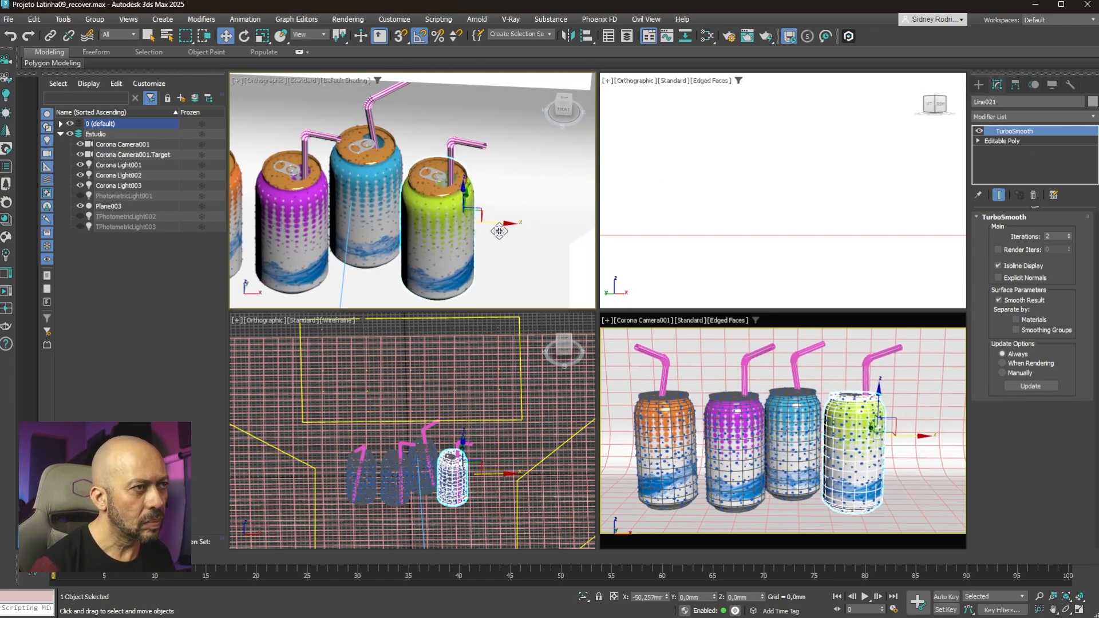
{"action": "middle_click_drag", "start_coordinate": [499, 231], "coordinate": [509, 246], "text": "alt"}
{"action": "left_click_drag", "start_coordinate": [509, 246], "coordinate": [513, 255]}
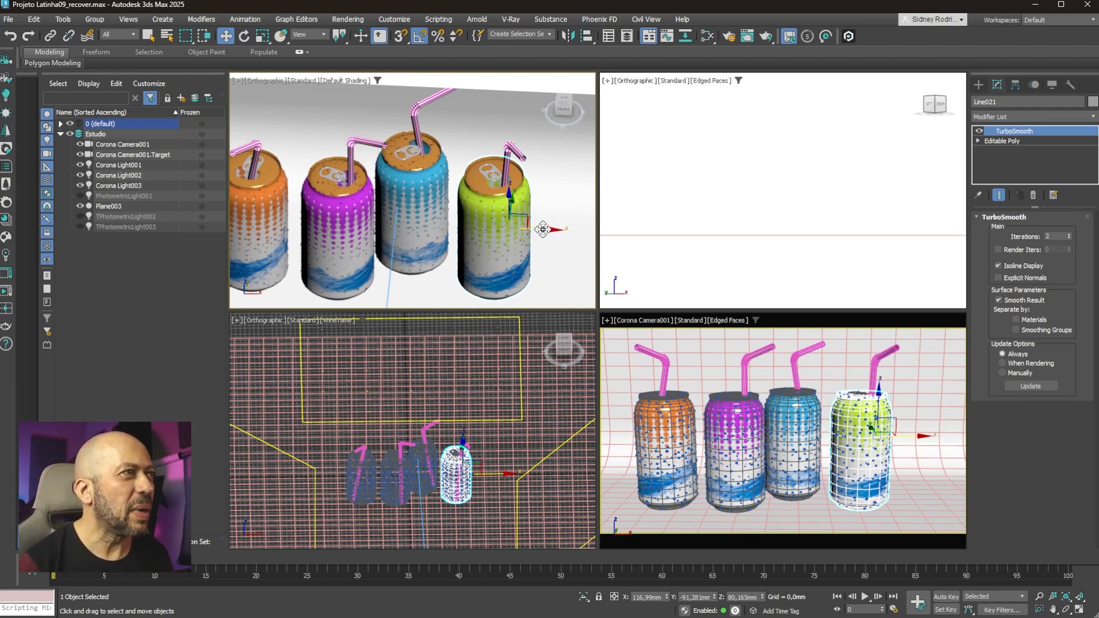
{"action": "left_click_drag", "start_coordinate": [542, 230], "coordinate": [534, 229]}
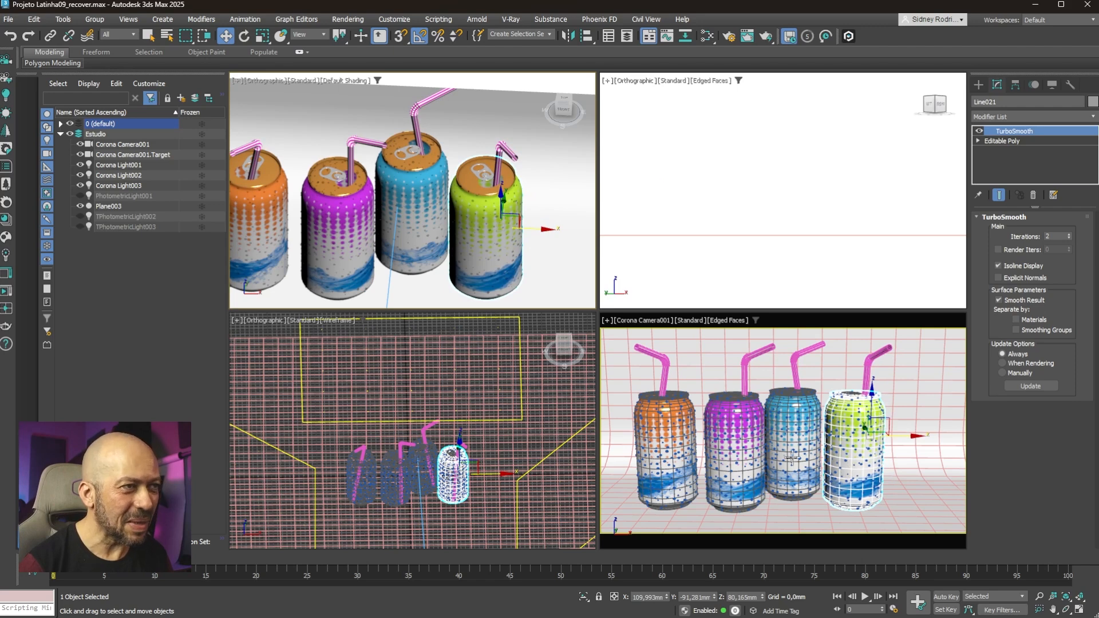
{"action": "middle_click_drag", "start_coordinate": [792, 458], "coordinate": [800, 444]}
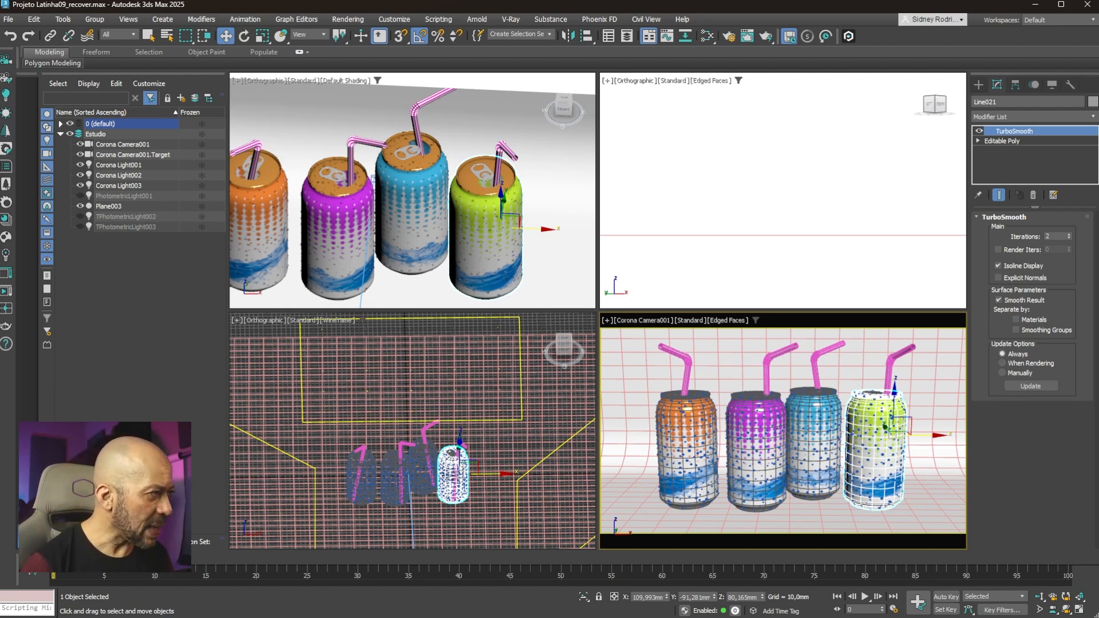
Step: Move the time slider to frame 60 and extend the end of the animation range to frame 150
{"action": "left_click_drag", "start_coordinate": [53, 572], "coordinate": [684, 563]}
{"action": "key", "text": "w"}
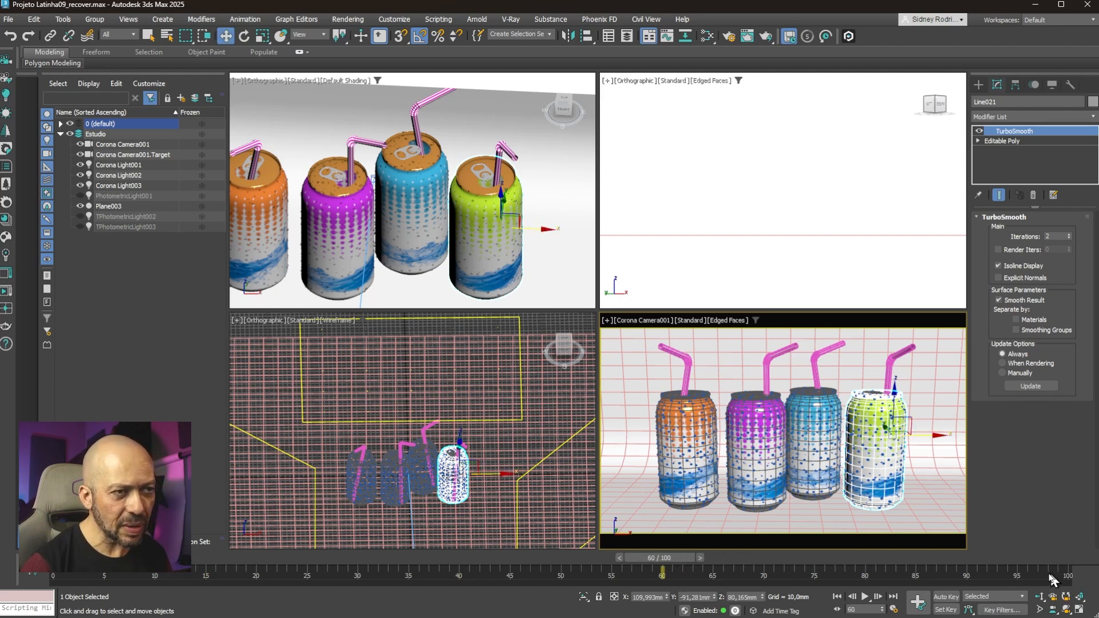
{"action": "right_click_drag", "start_coordinate": [1035, 571], "coordinate": [534, 584], "text": "ctrl+alt"}
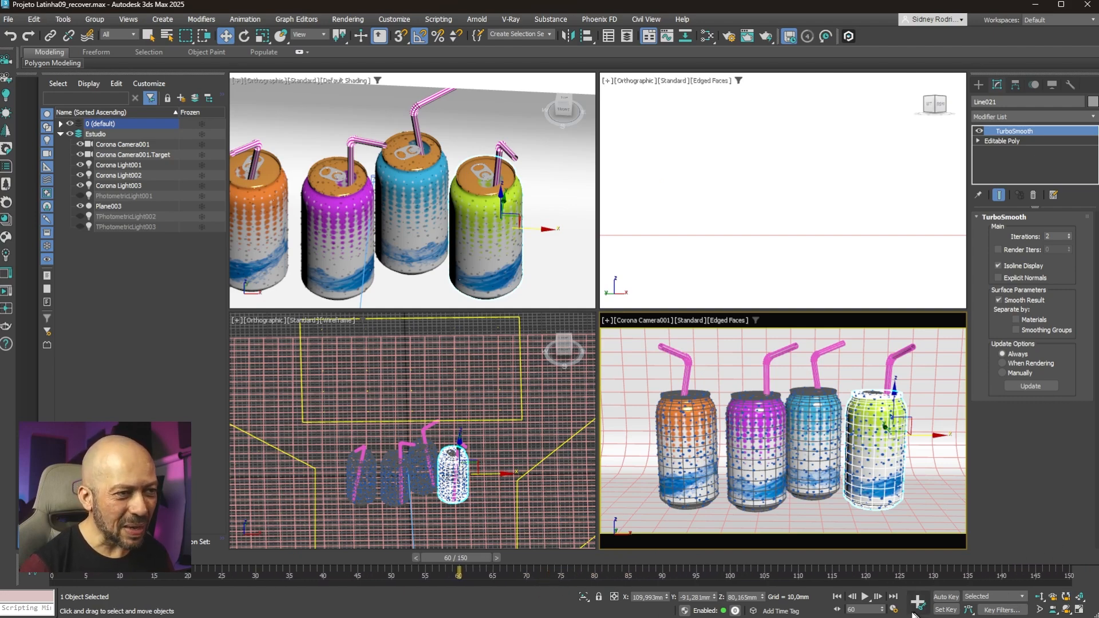
Step: Check the Time Configuration settings without changing them, and adjust the active time range directly on the timeline to end at frame 159
{"action": "left_click", "coordinate": [893, 609]}
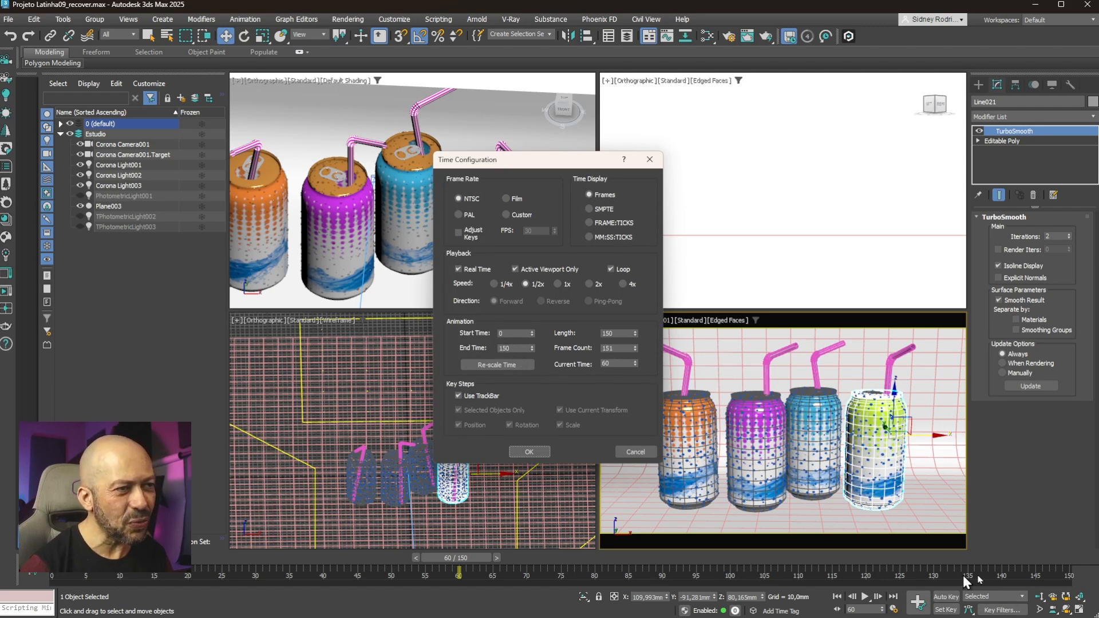
{"action": "left_click", "coordinate": [650, 159]}
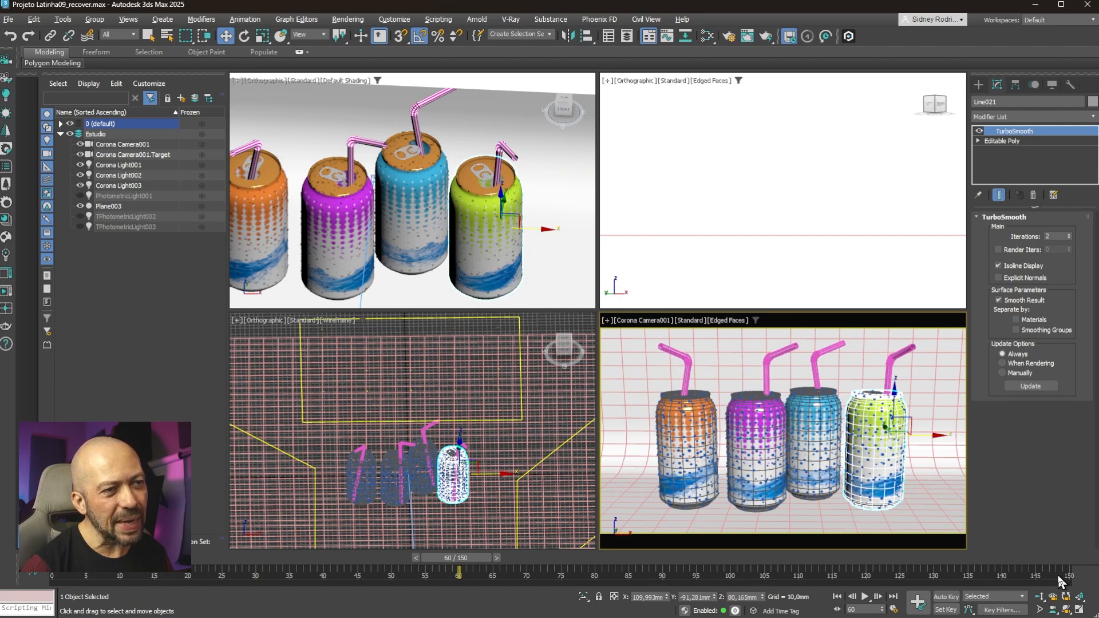
{"action": "right_click_drag", "start_coordinate": [1057, 575], "coordinate": [979, 583], "text": "ctrl+alt"}
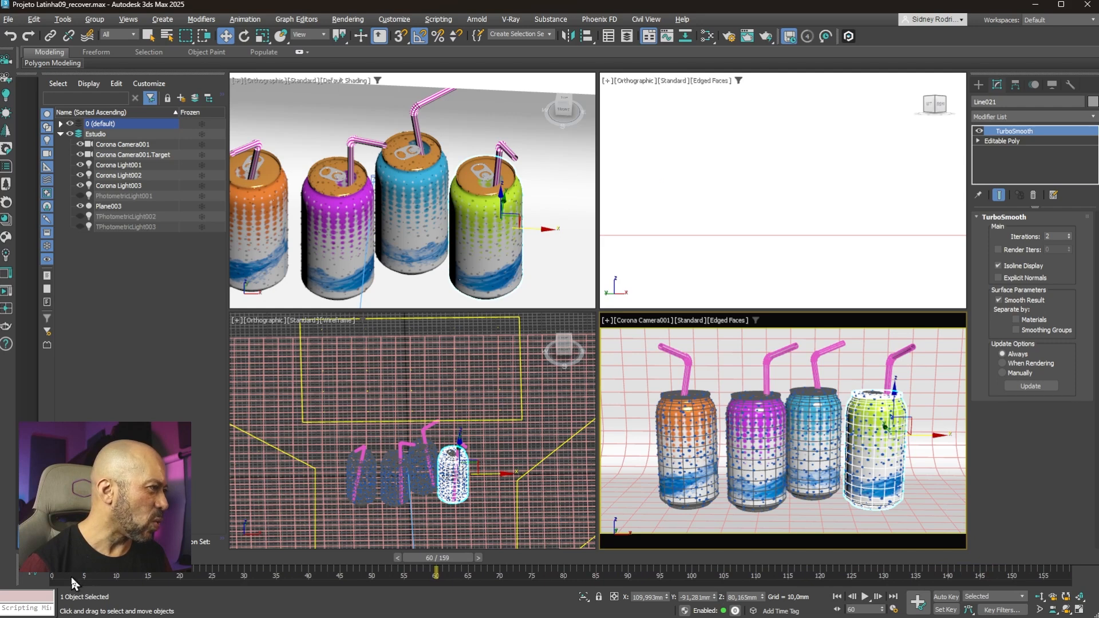
{"action": "mouse_move", "coordinate": [68, 572]}
{"action": "left_mouse_down", "text": "ctrl+alt"}
{"action": "mouse_move", "coordinate": [375, 579]}
{"action": "mouse_move", "coordinate": [64, 578]}
{"action": "left_mouse_up", "text": "ctrl+alt"}
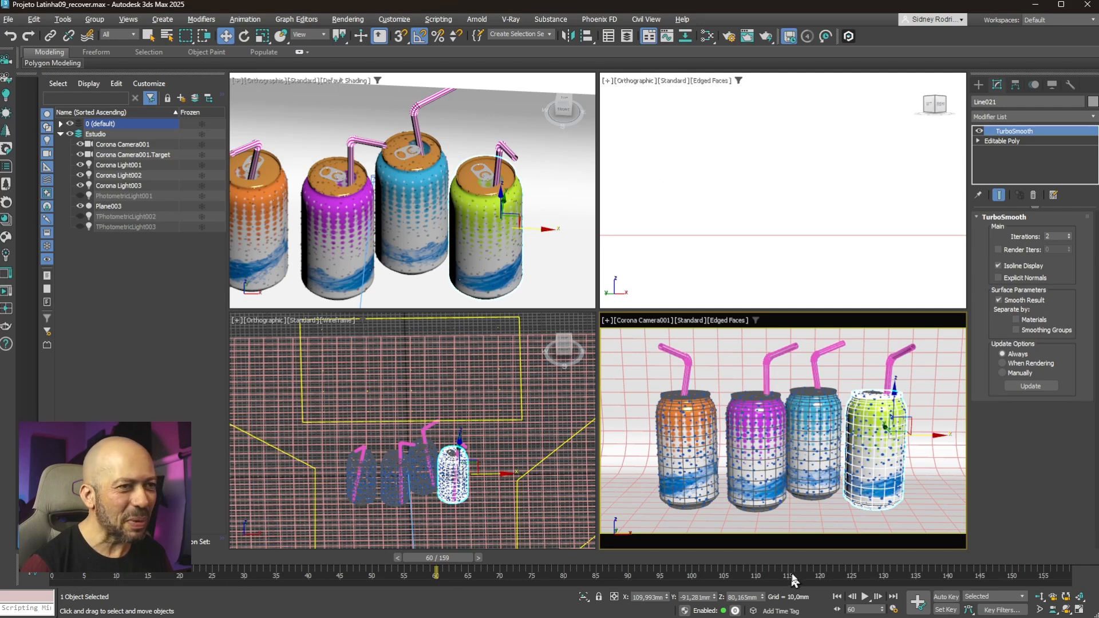
{"action": "mouse_move", "coordinate": [804, 570]}
{"action": "middle_mouse_down", "text": "ctrl+alt"}
{"action": "mouse_move", "coordinate": [771, 580]}
{"action": "mouse_move", "coordinate": [369, 580]}
{"action": "mouse_move", "coordinate": [809, 576]}
{"action": "middle_mouse_up", "text": "ctrl+alt"}
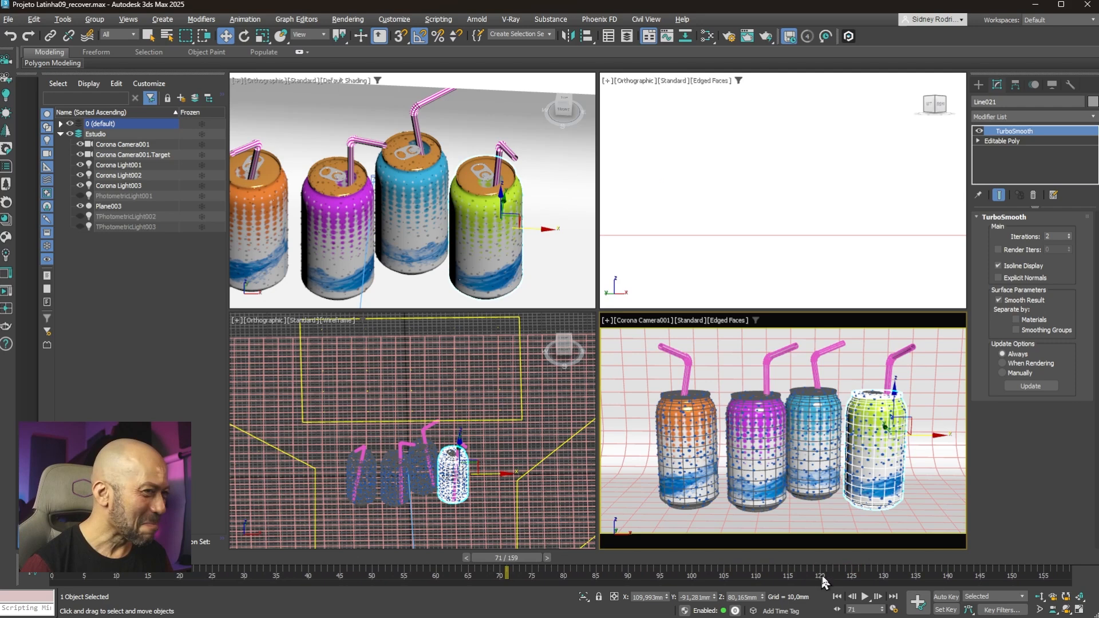
Step: Shorten the active time range directly on the timeline to end at frame 150 and move the time slider to frame 80
{"action": "right_click", "coordinate": [1023, 579]}
{"action": "key", "text": "Escape"}
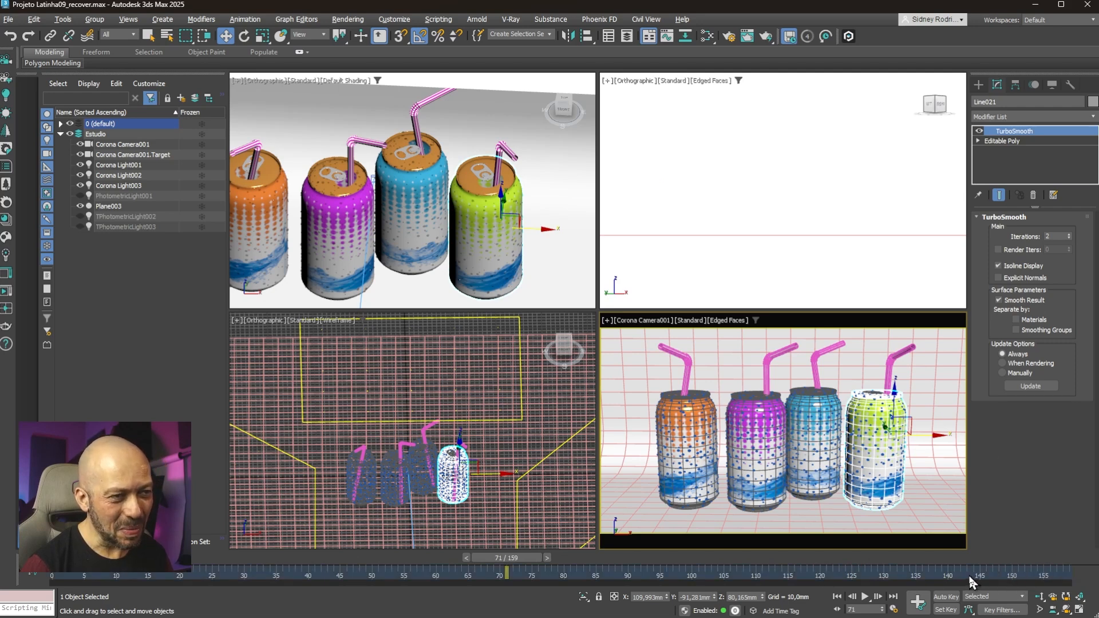
{"action": "right_click_drag", "start_coordinate": [967, 572], "coordinate": [1016, 573], "text": "ctrl+alt"}
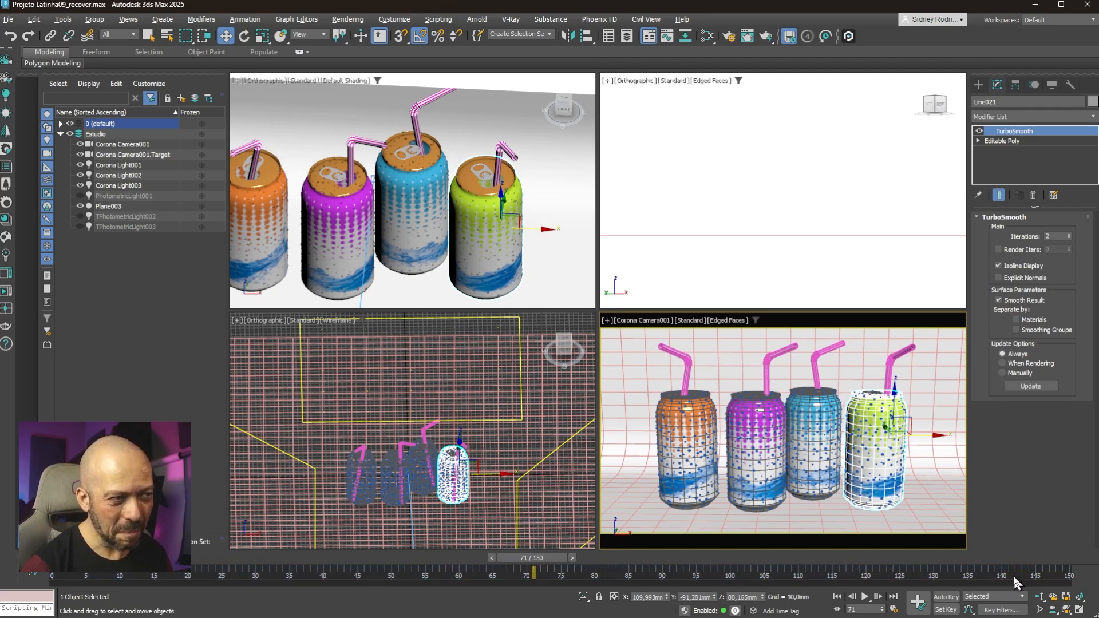
{"action": "left_click_drag", "start_coordinate": [544, 556], "coordinate": [604, 557]}
{"action": "key", "text": "w"}
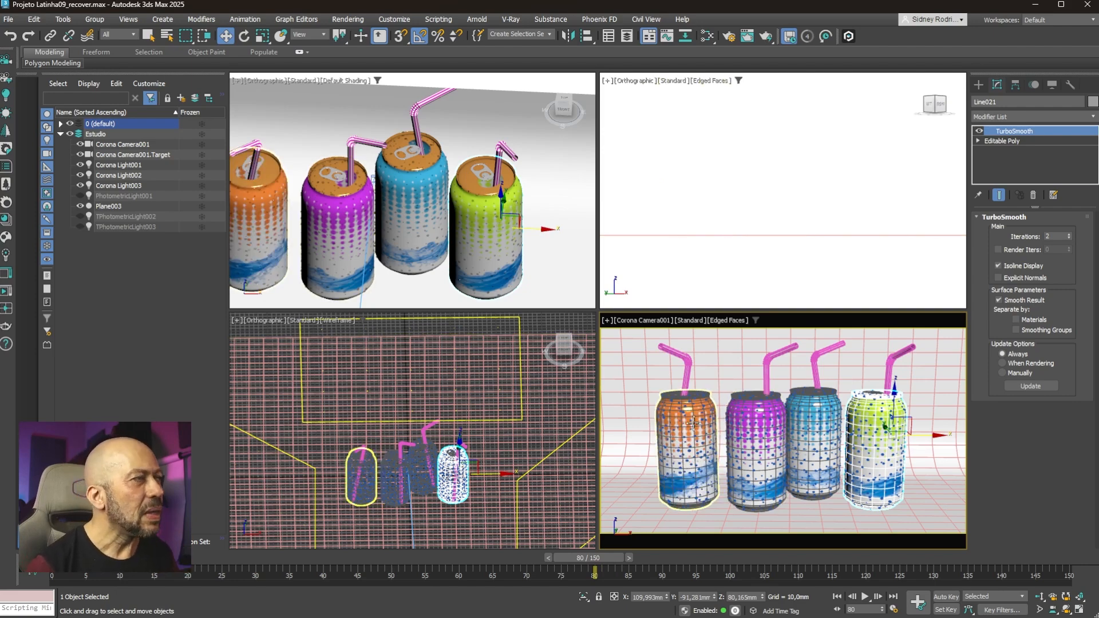
Step: Select the water-droplet objects Box004 to Box007 on all four cans and freeze them
{"action": "left_click", "coordinate": [756, 424]}
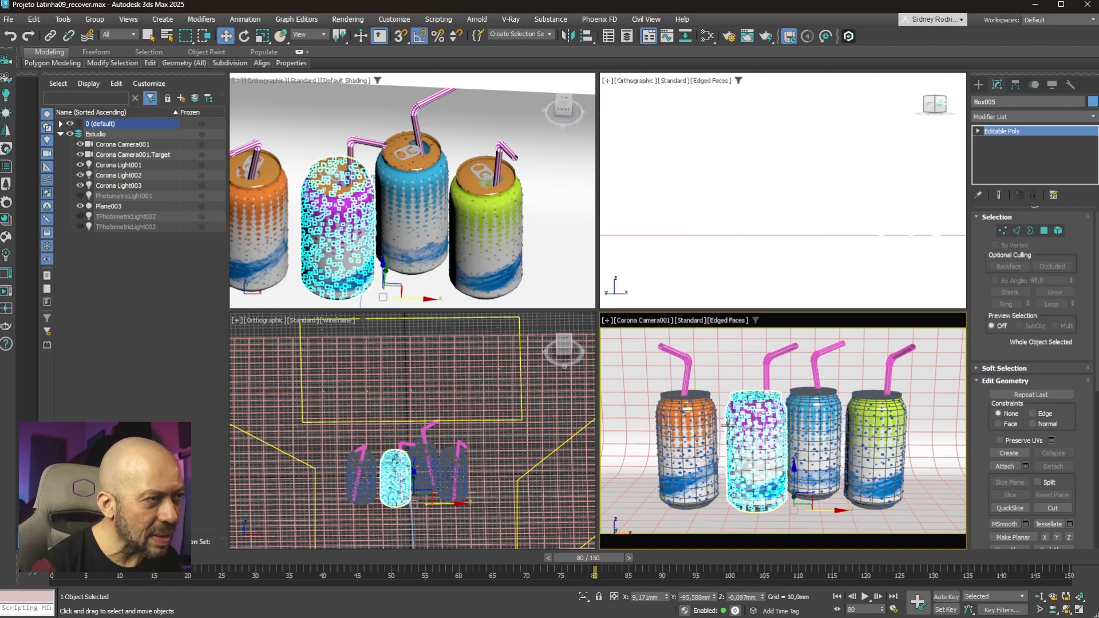
{"action": "left_click", "coordinate": [703, 420], "text": "ctrl"}
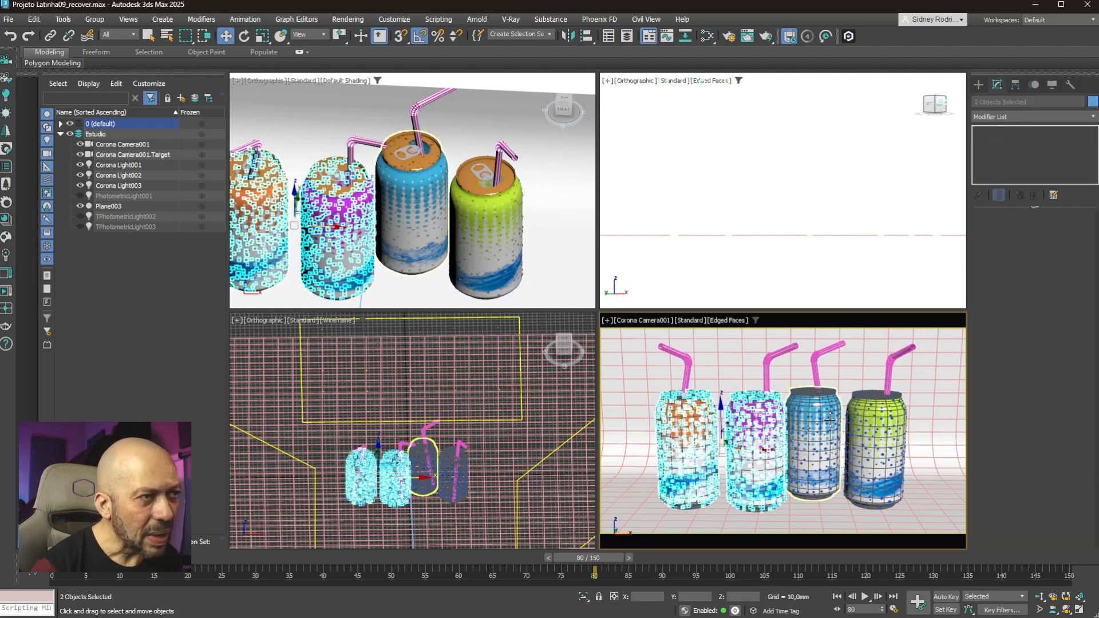
{"action": "left_click", "coordinate": [883, 422], "text": "ctrl"}
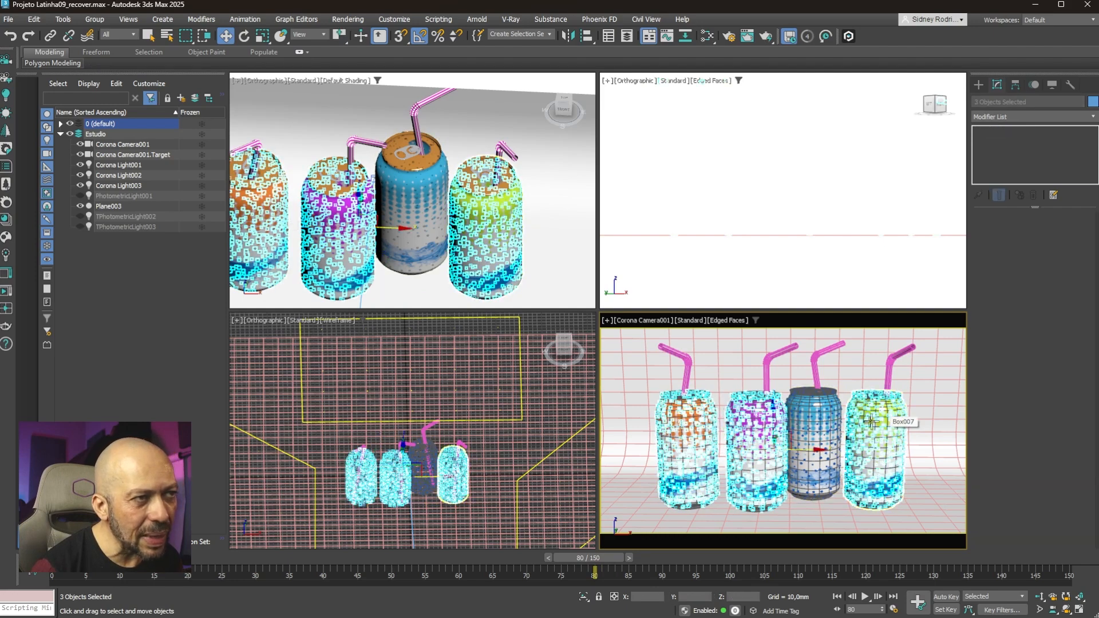
{"action": "left_click", "coordinate": [828, 420], "text": "ctrl"}
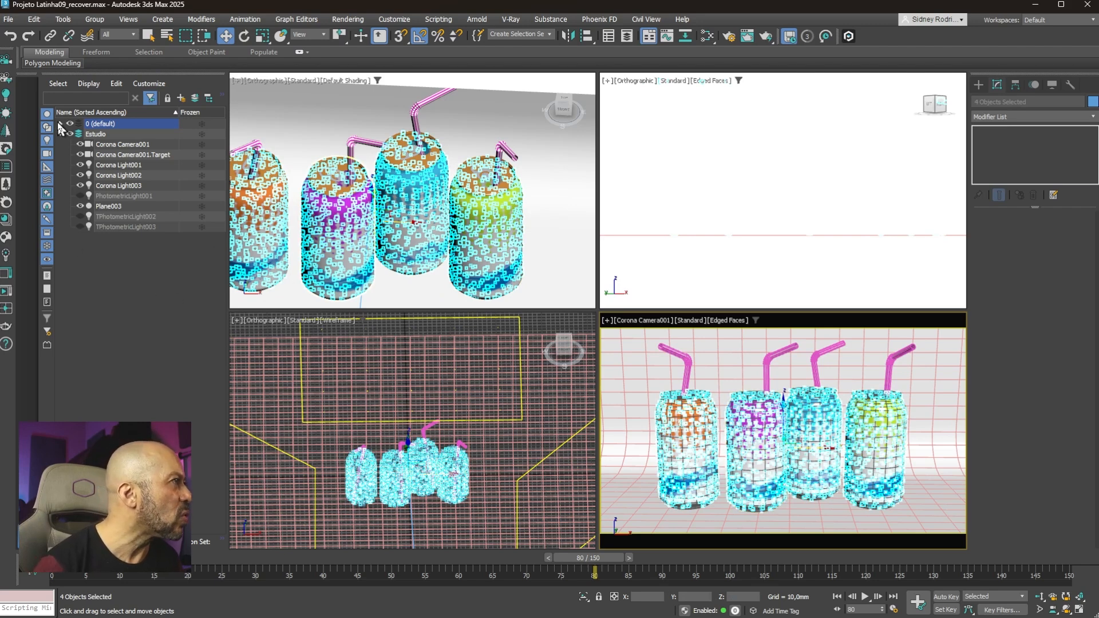
{"action": "left_click", "coordinate": [60, 124]}
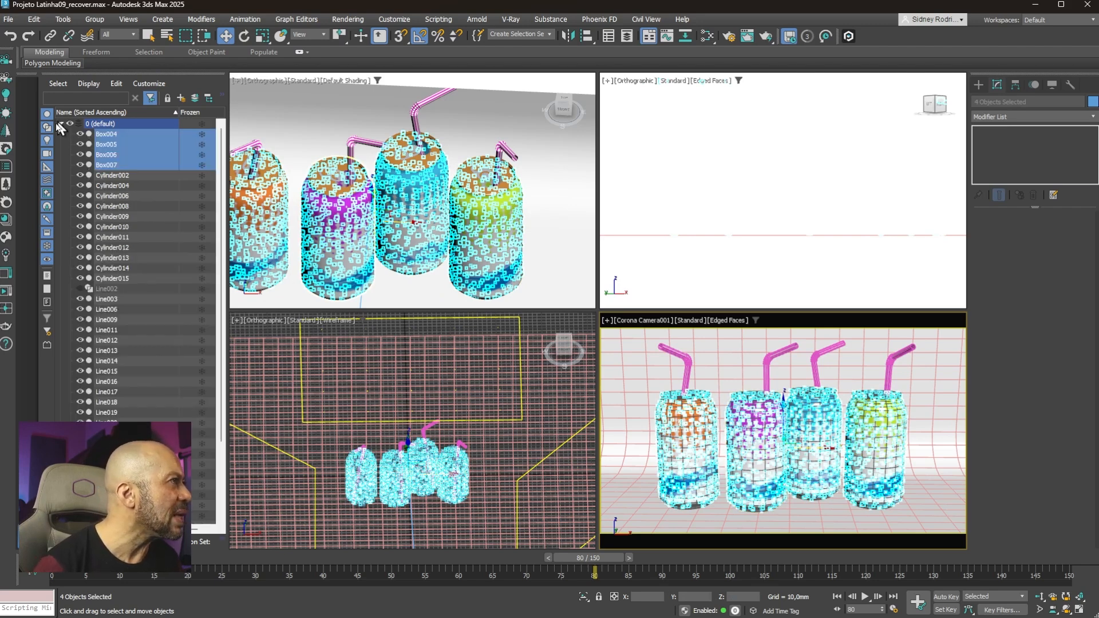
{"action": "left_click", "coordinate": [202, 144]}
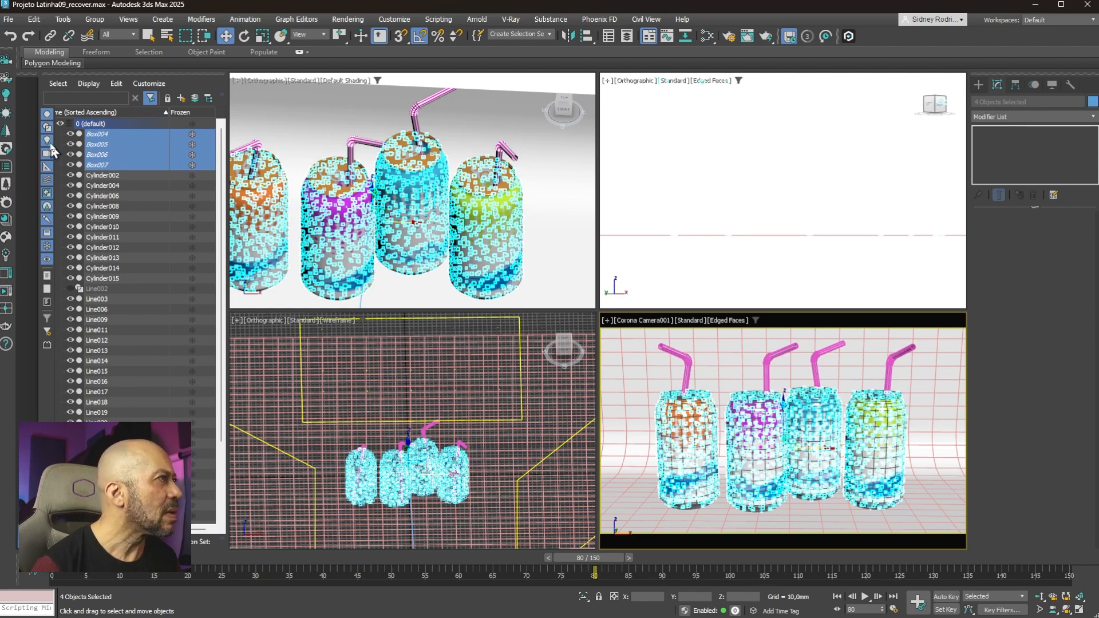
Step: Test picking the backdrop and can bodies without catching the frozen droplets, and examine the droplets up close and the group from several angles
{"action": "left_click", "coordinate": [559, 217]}
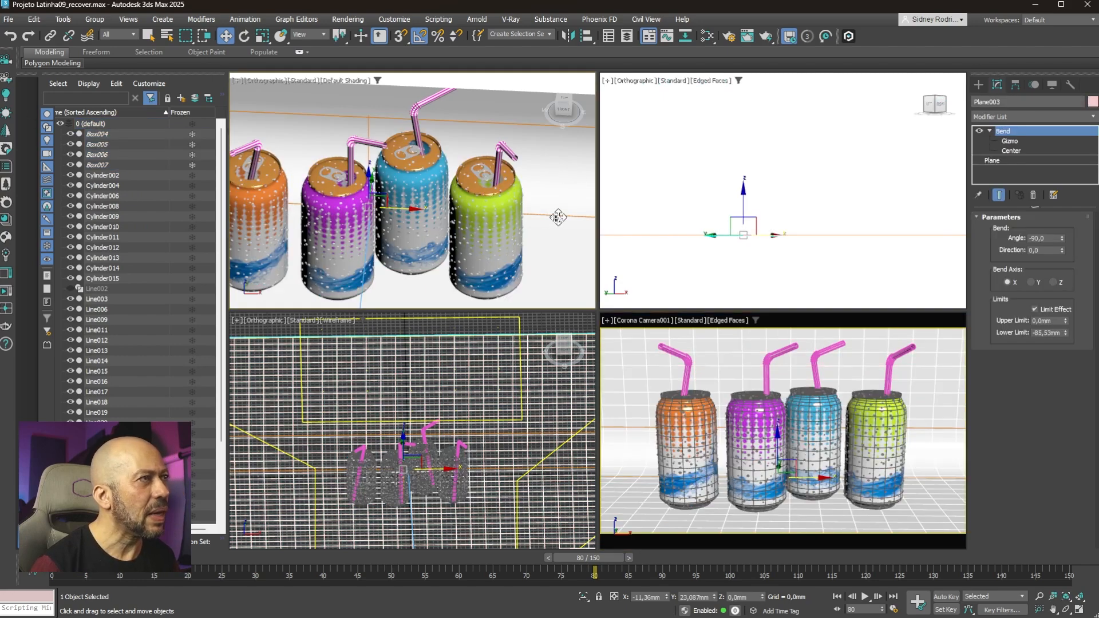
{"action": "left_click", "coordinate": [498, 212]}
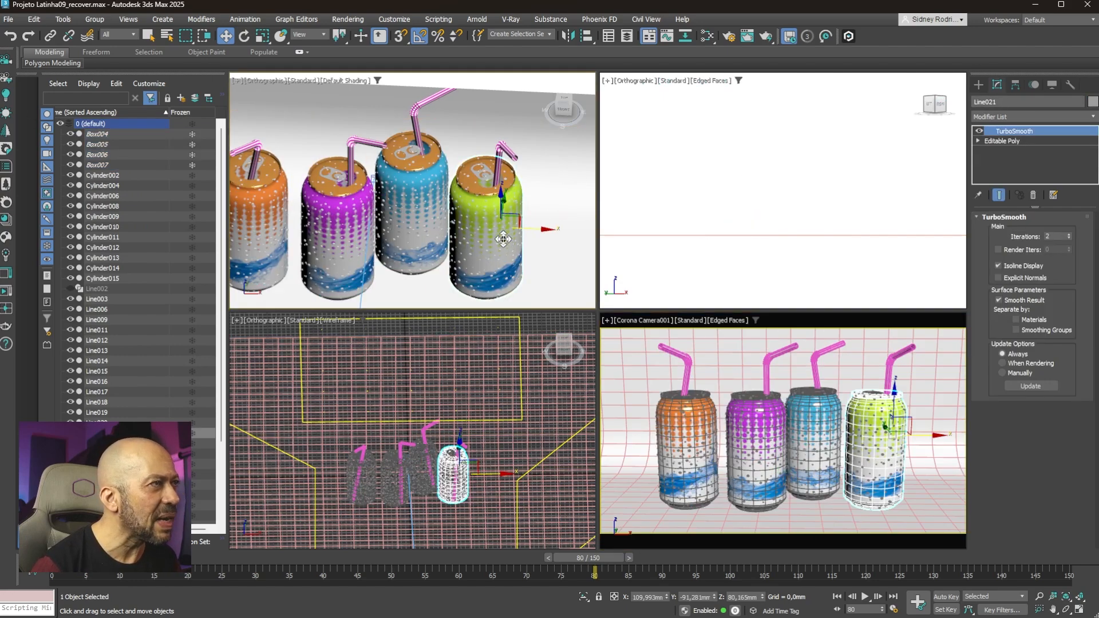
{"action": "left_click", "coordinate": [423, 231]}
{"action": "left_click", "coordinate": [347, 228]}
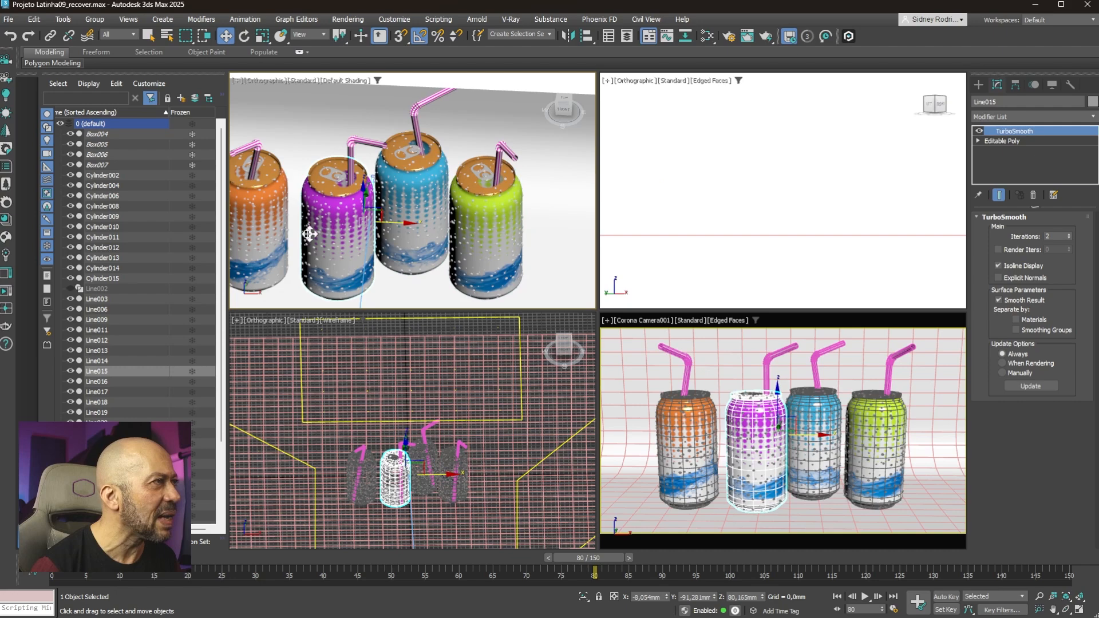
{"action": "left_click", "coordinate": [278, 229]}
{"action": "scroll", "coordinate": [478, 219], "scroll_direction": "up", "scroll_amount": 2}
{"action": "scroll", "coordinate": [478, 219], "scroll_direction": "up", "scroll_amount": 6}
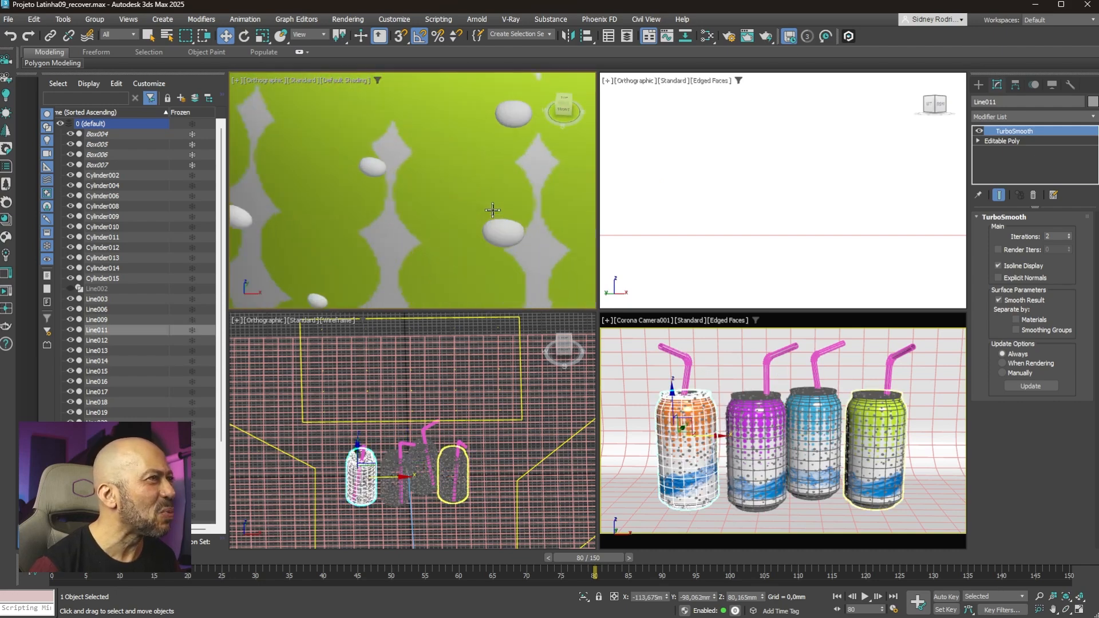
{"action": "scroll", "coordinate": [405, 175], "scroll_direction": "down", "scroll_amount": 8}
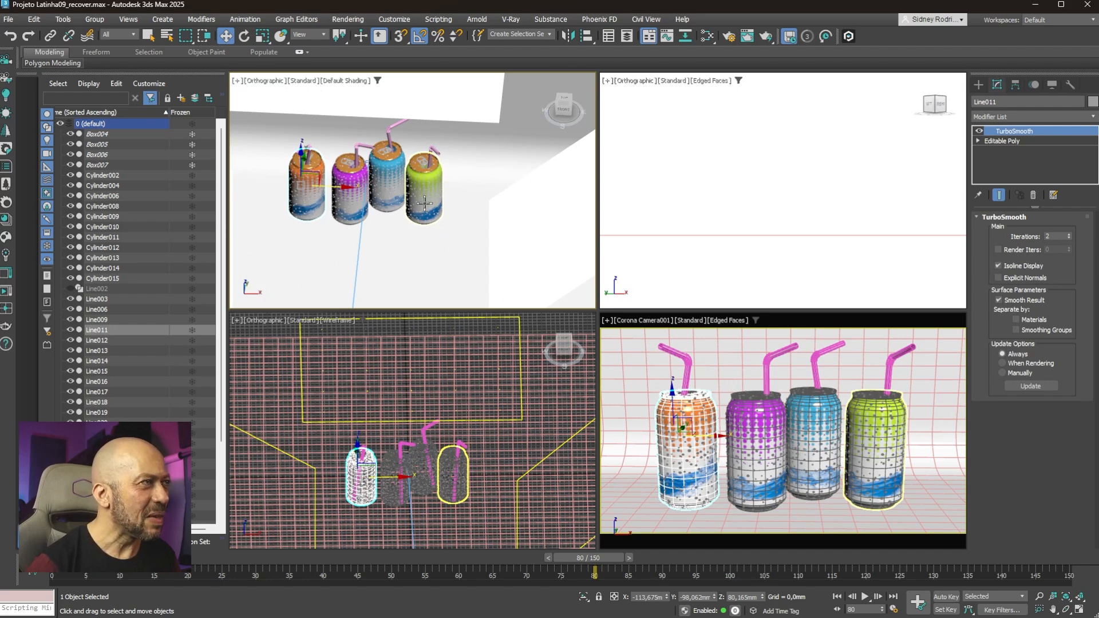
{"action": "middle_click_drag", "start_coordinate": [423, 190], "coordinate": [547, 280], "text": "alt"}
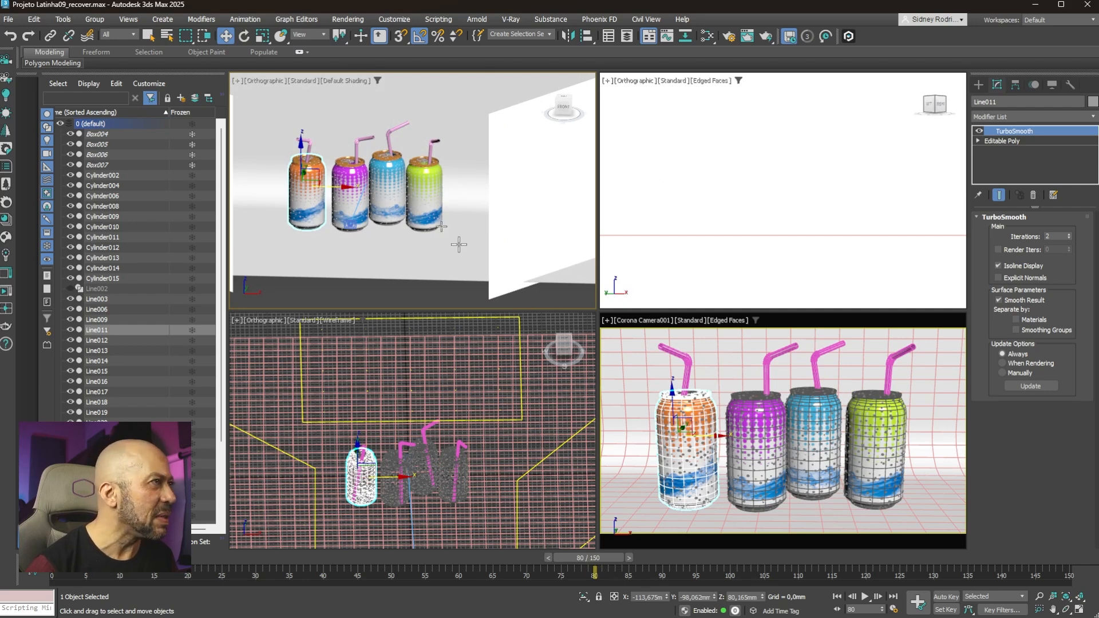
{"action": "middle_click_drag", "start_coordinate": [380, 182], "coordinate": [406, 205], "text": "alt"}
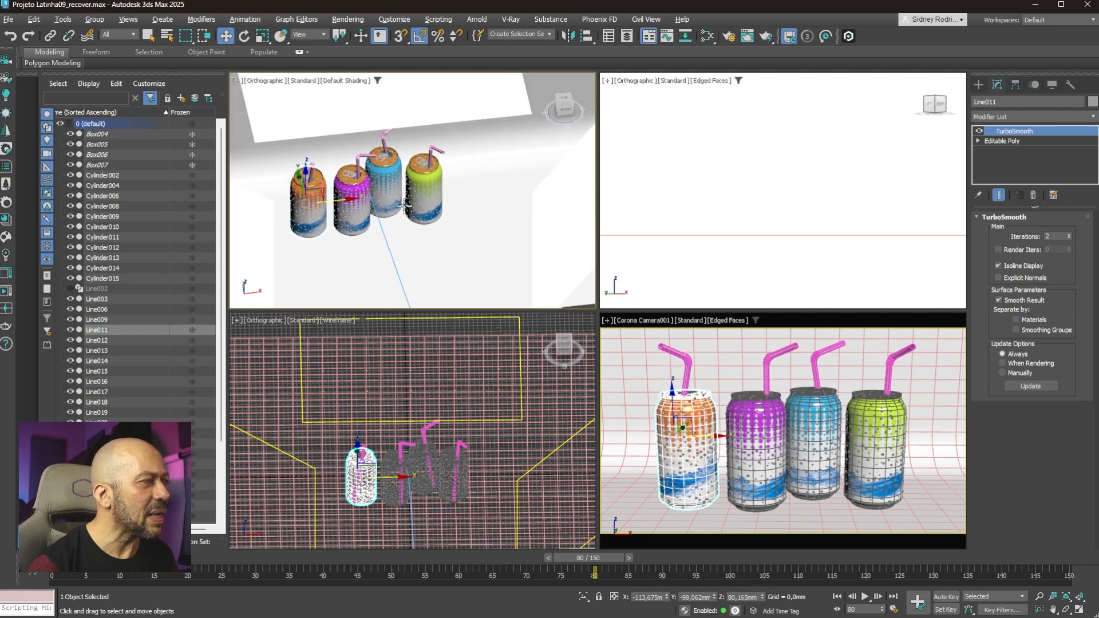
Step: Turn on wireframe viewport display for the three Corona lights: the rear rectangle and the two side rectangles
{"action": "left_click", "coordinate": [412, 112]}
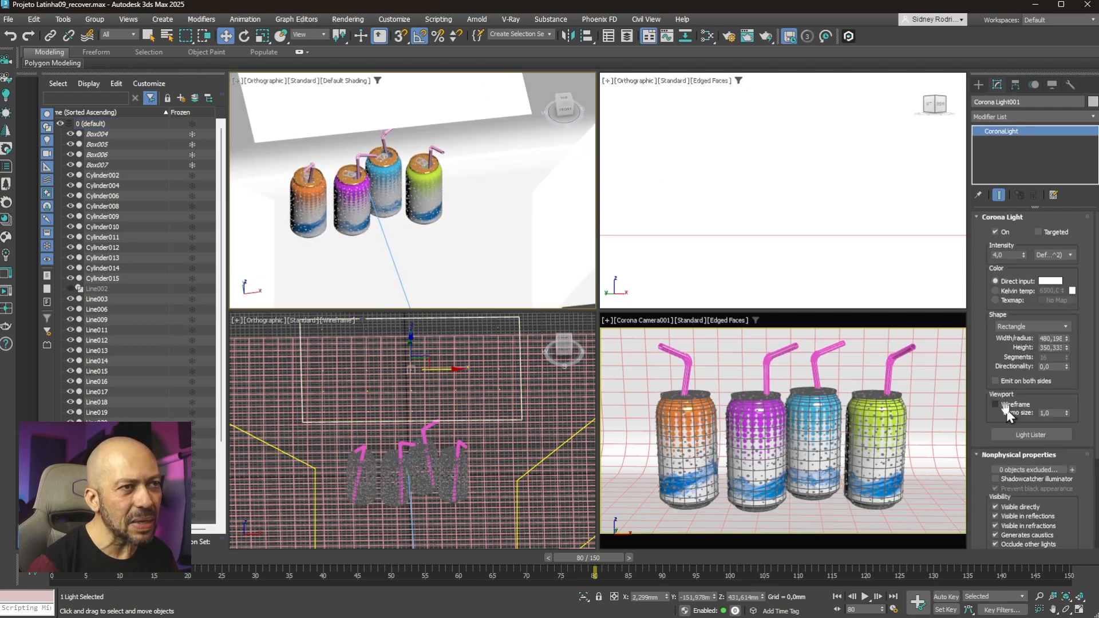
{"action": "left_click", "coordinate": [997, 405]}
{"action": "scroll", "coordinate": [351, 200], "scroll_direction": "down", "scroll_amount": 5}
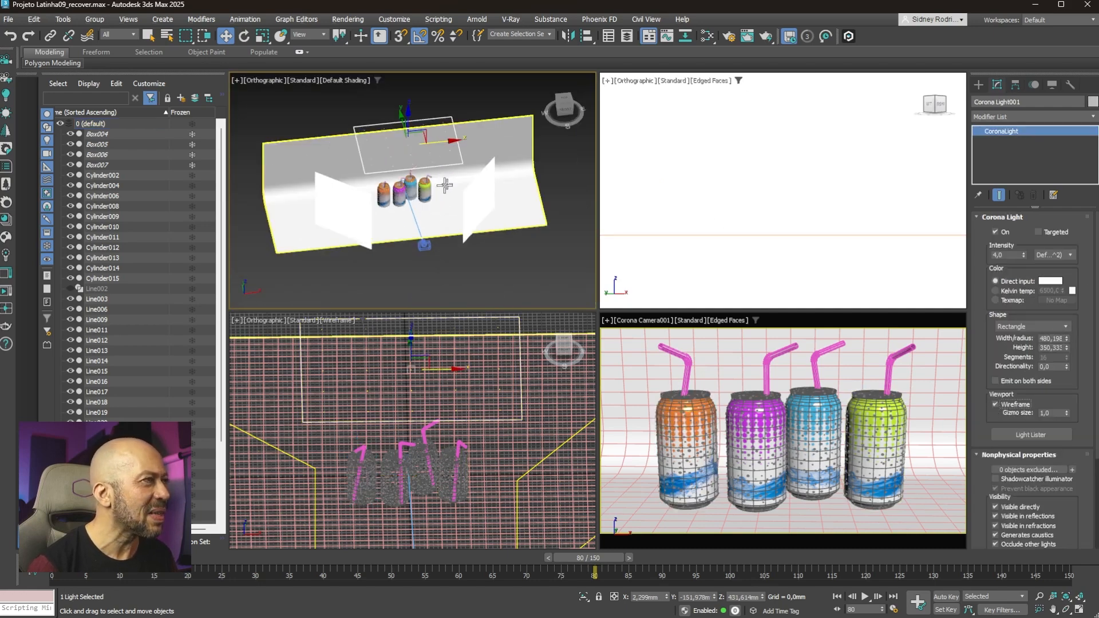
{"action": "left_click", "coordinate": [351, 199]}
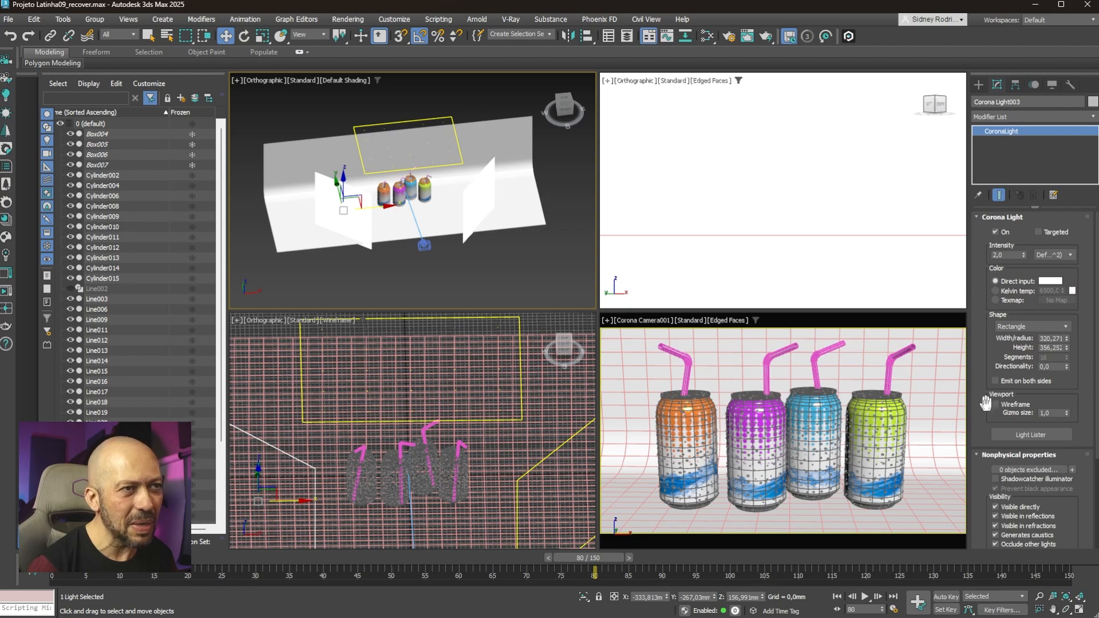
{"action": "left_click", "coordinate": [995, 405]}
{"action": "left_click", "coordinate": [492, 197]}
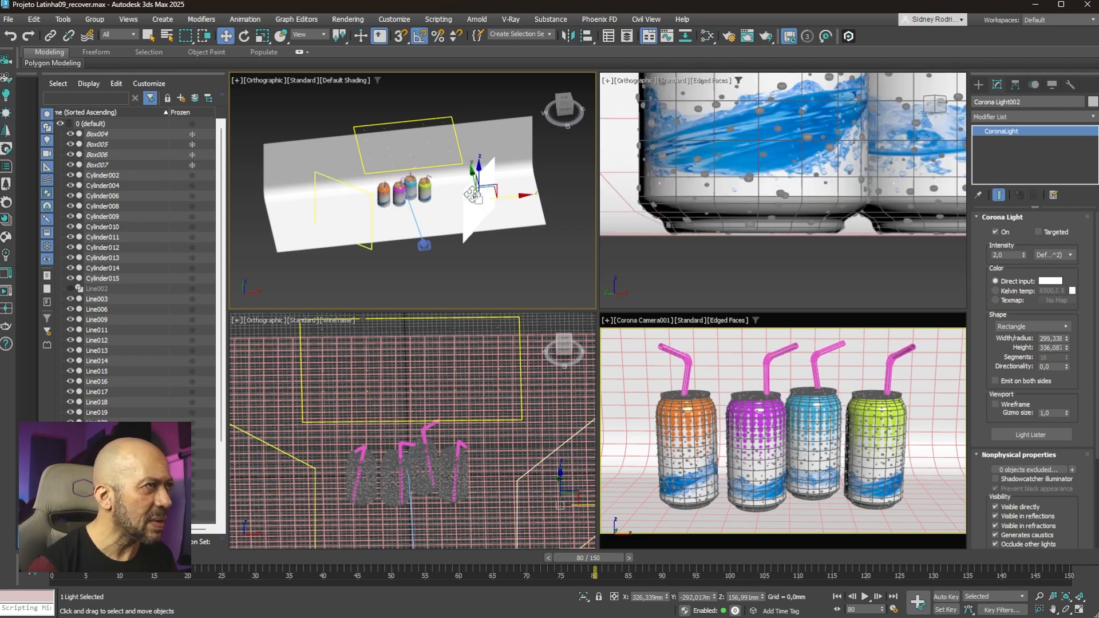
{"action": "left_click", "coordinate": [994, 404]}
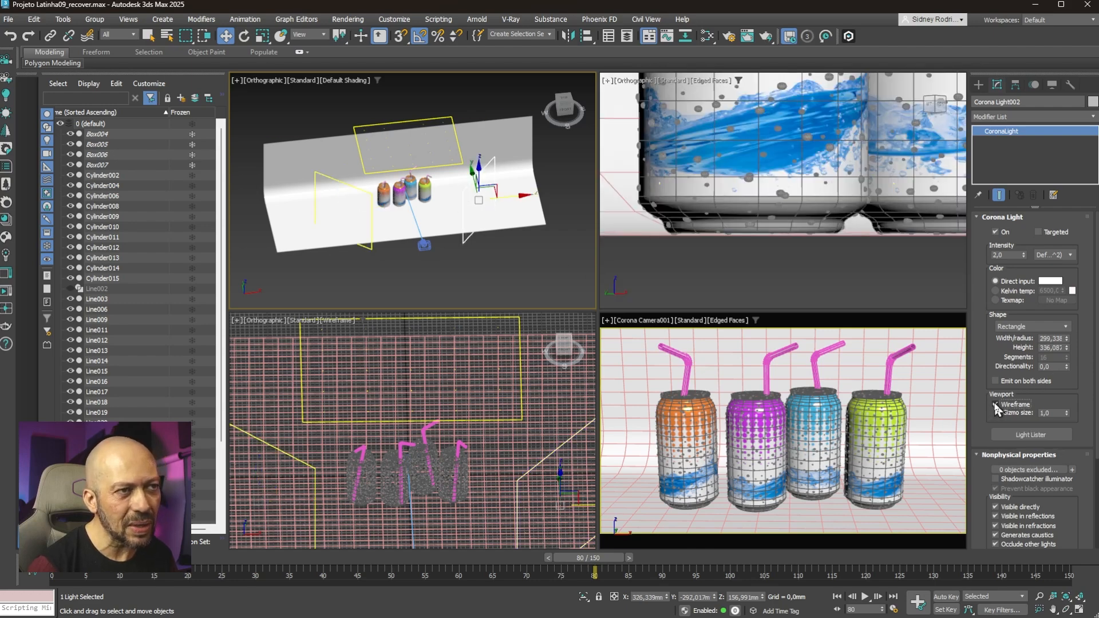
Step: Freeze the Estudio layer holding the lights, camera and backdrop, and test it by window-selecting the cans and deselecting them
{"action": "left_click", "coordinate": [58, 123]}
{"action": "left_click", "coordinate": [58, 125]}
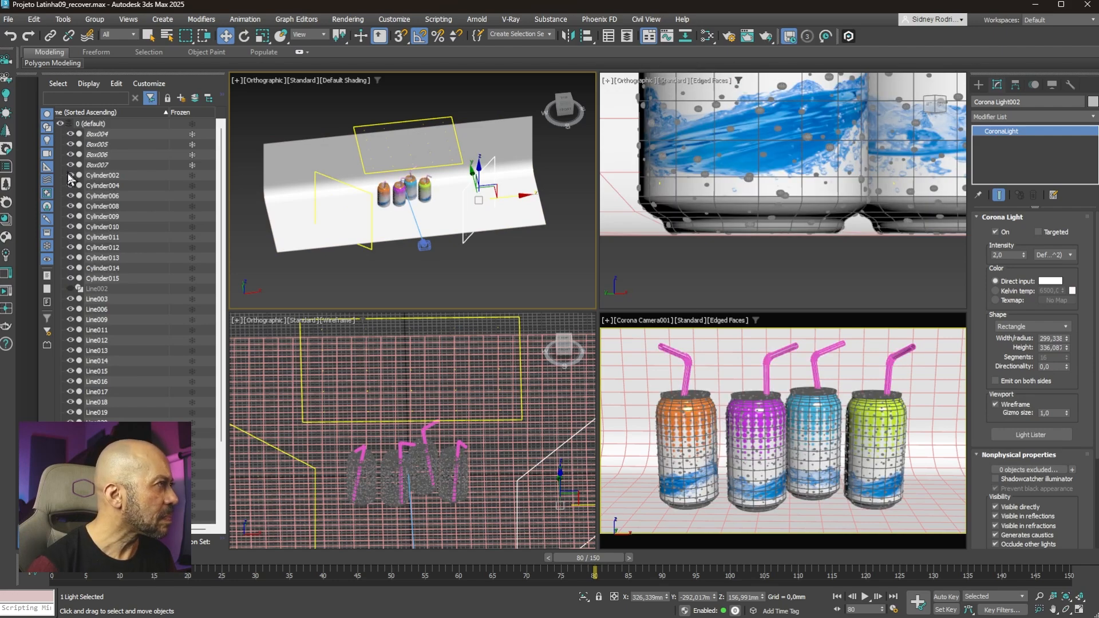
{"action": "scroll", "coordinate": [65, 123], "scroll_direction": "down", "scroll_amount": 3}
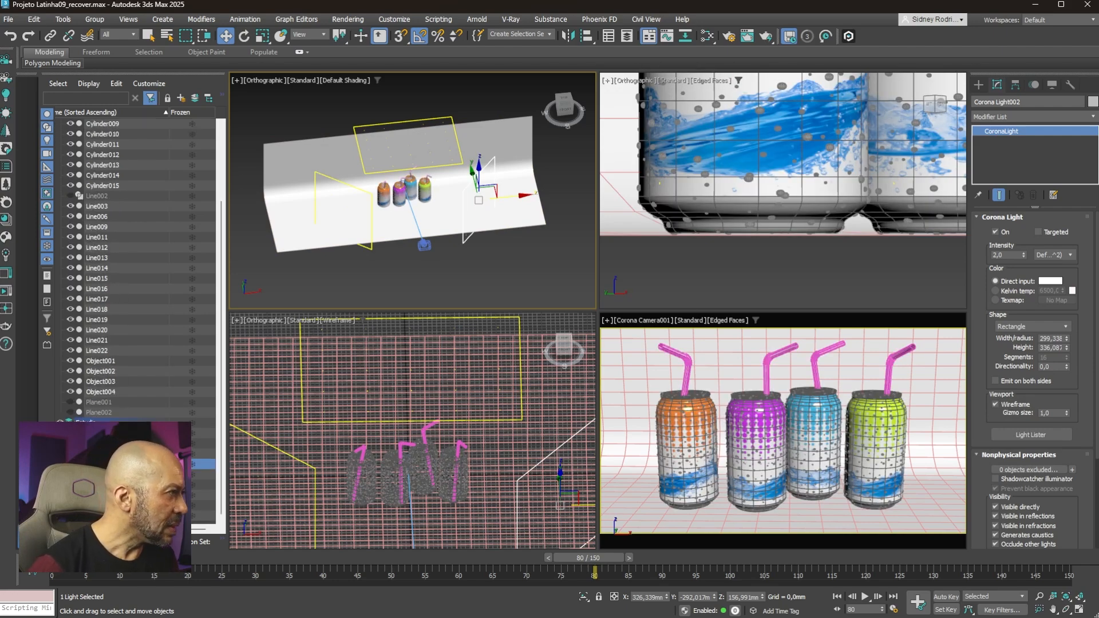
{"action": "left_click", "coordinate": [191, 422]}
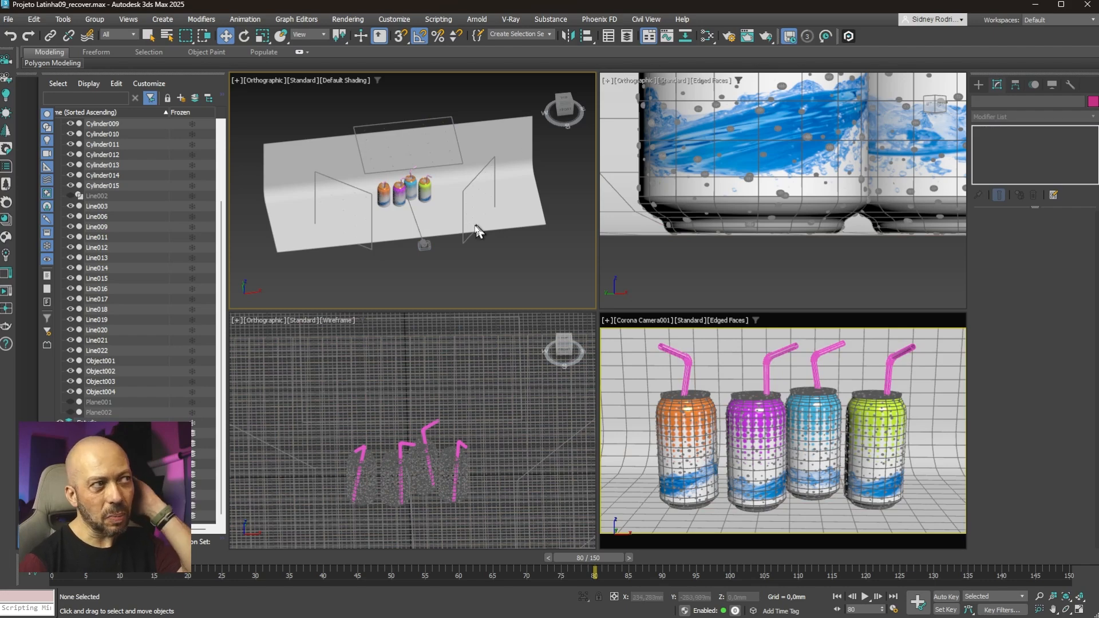
{"action": "left_click_drag", "start_coordinate": [352, 154], "coordinate": [461, 233]}
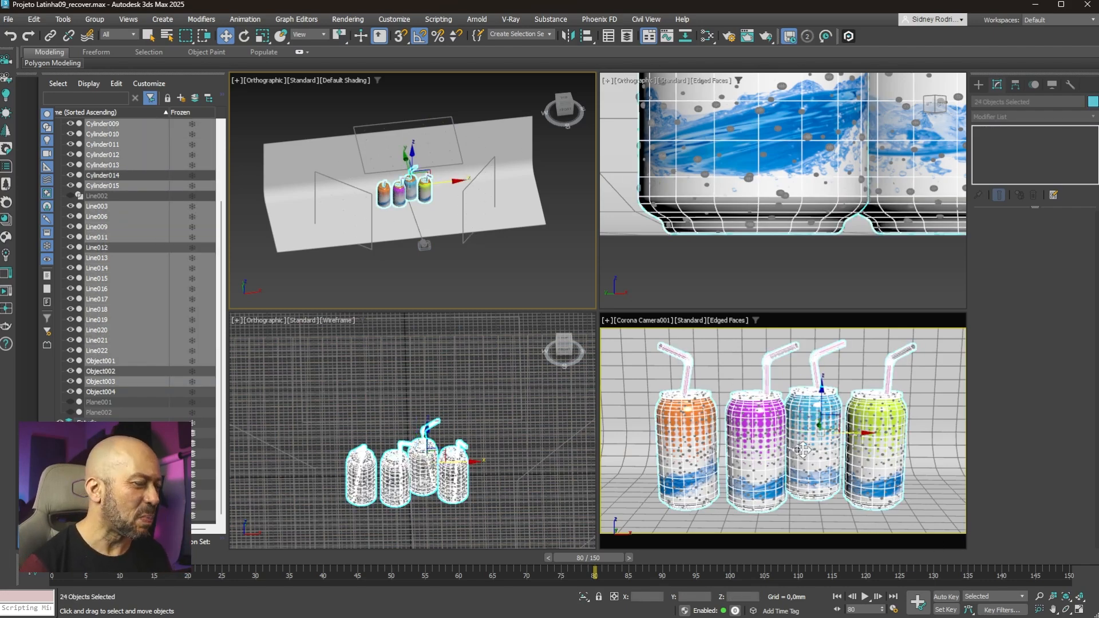
{"action": "left_click", "coordinate": [452, 263]}
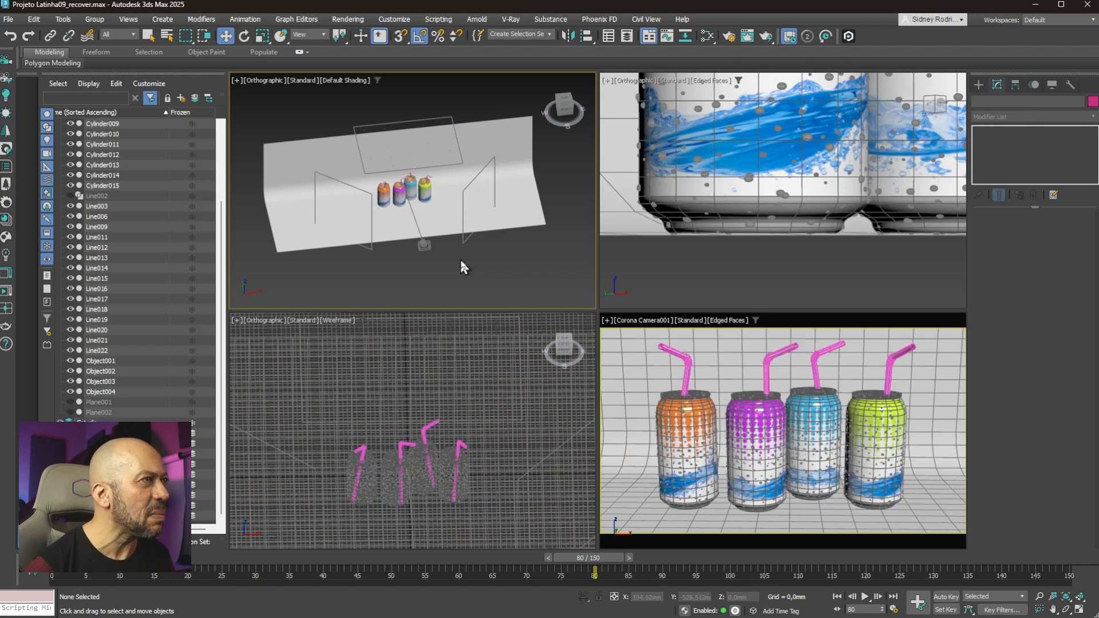
Step: Select the orange and magenta can bodies, set a key at frame 80 and choose the default tangent type for new keys
{"action": "left_click", "coordinate": [699, 465]}
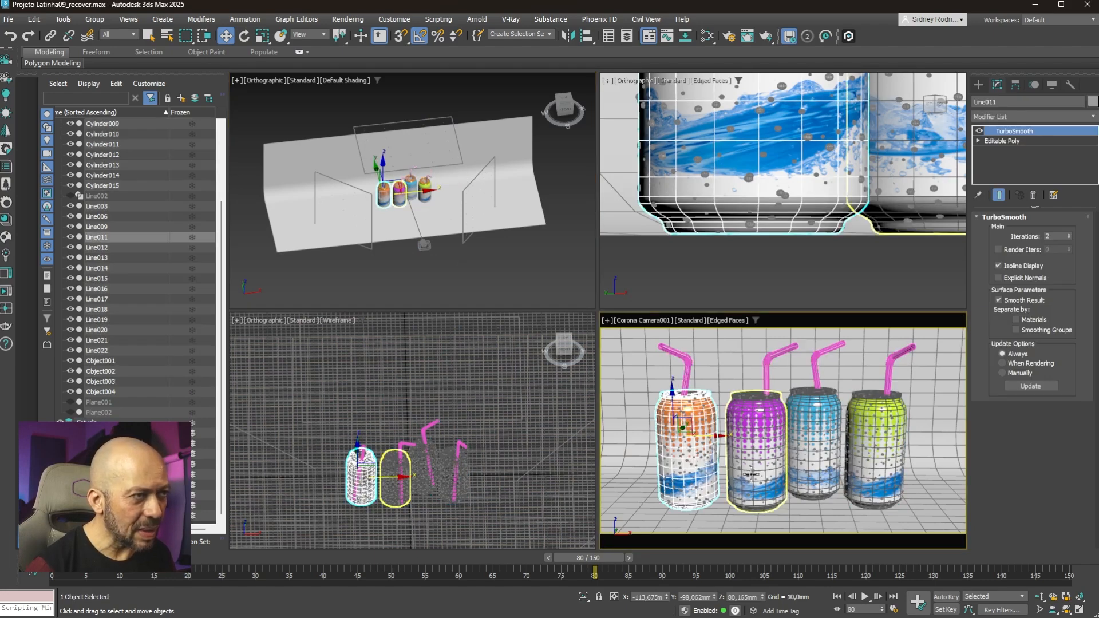
{"action": "left_click", "coordinate": [751, 473], "text": "ctrl"}
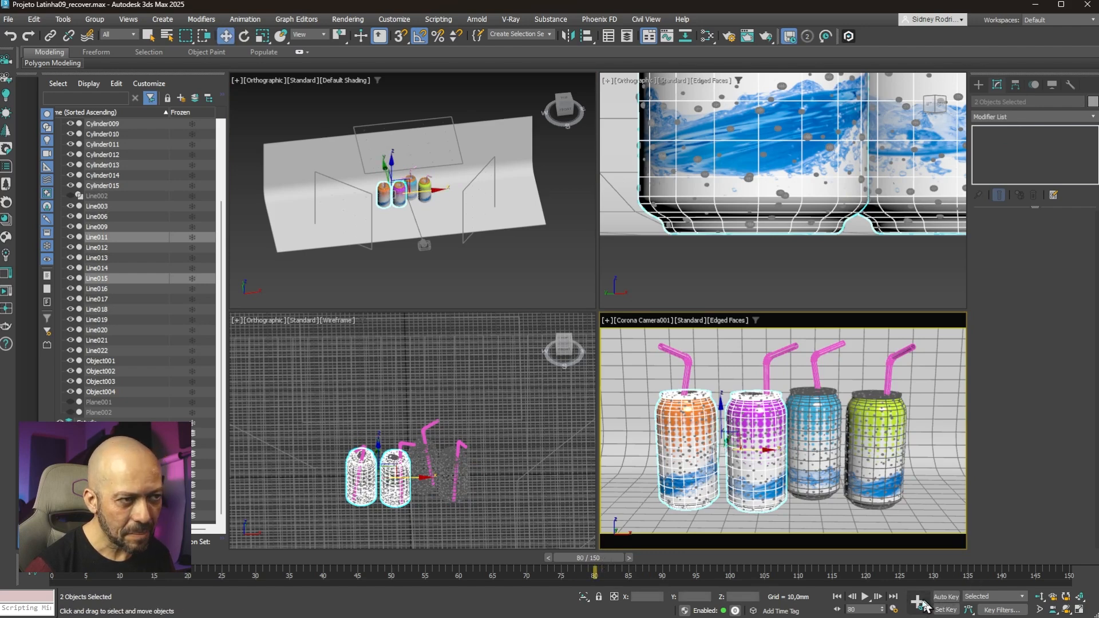
{"action": "left_click", "coordinate": [968, 610]}
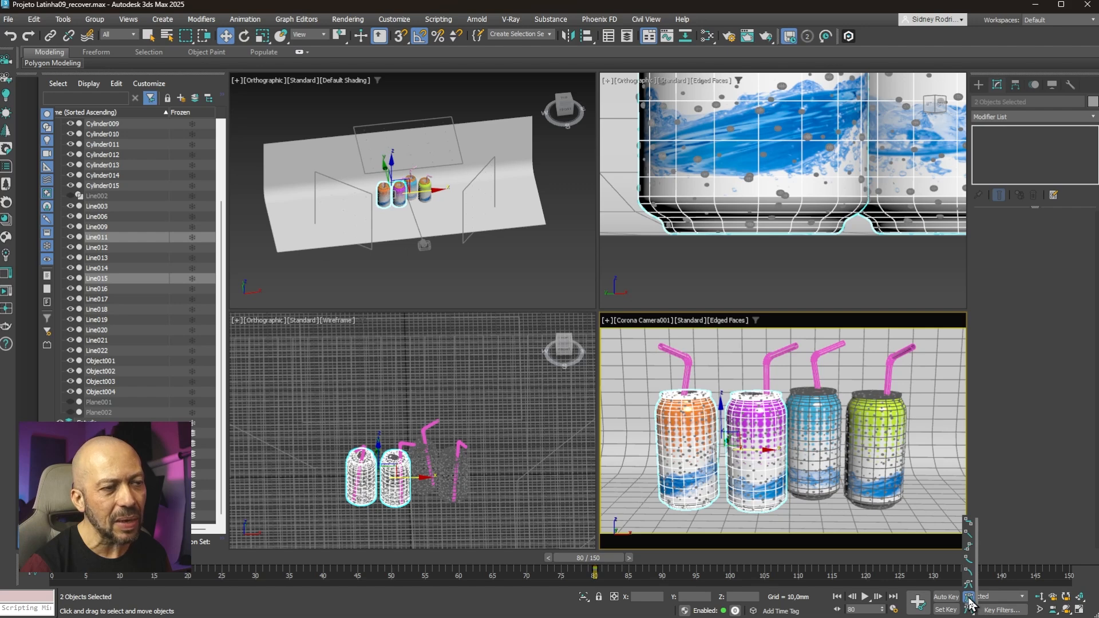
{"action": "left_click", "coordinate": [968, 597]}
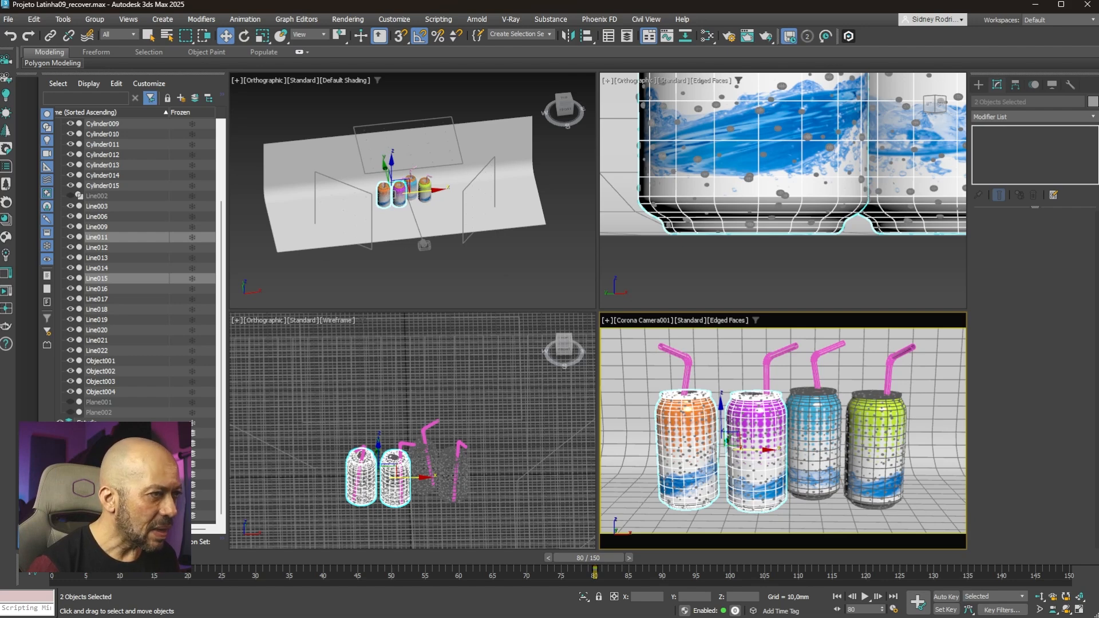
Step: Move the time slider to frame 30, turn on Auto Key and enlarge the shaded orthographic view to work on the two selected cans
{"action": "left_click_drag", "start_coordinate": [605, 560], "coordinate": [283, 575]}
{"action": "key", "text": "w"}
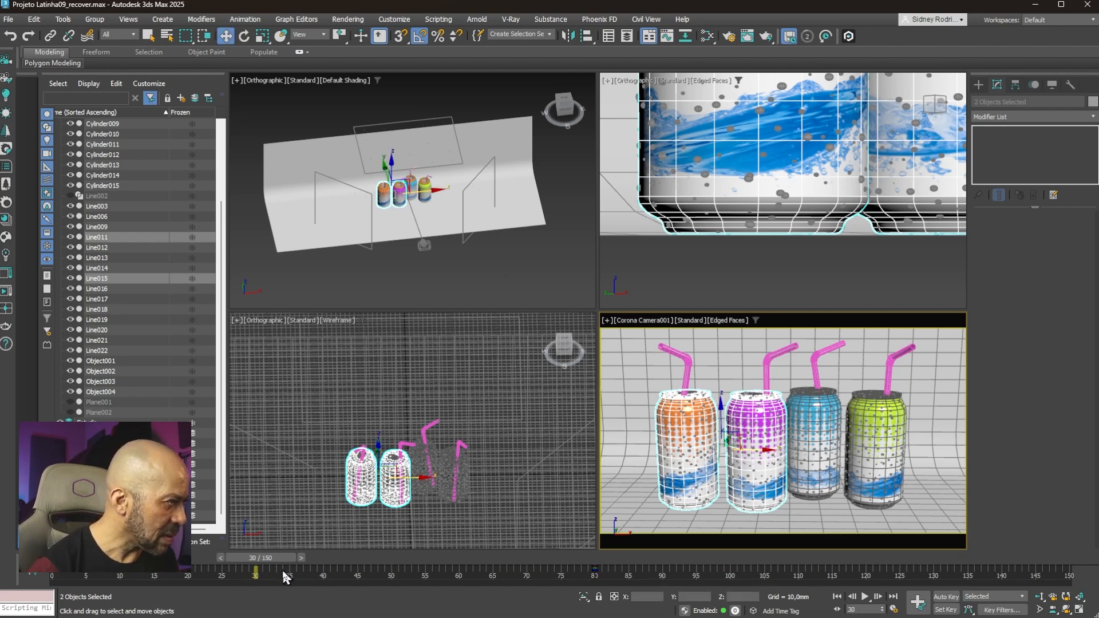
{"action": "middle_click", "coordinate": [425, 191]}
{"action": "key", "text": "z"}
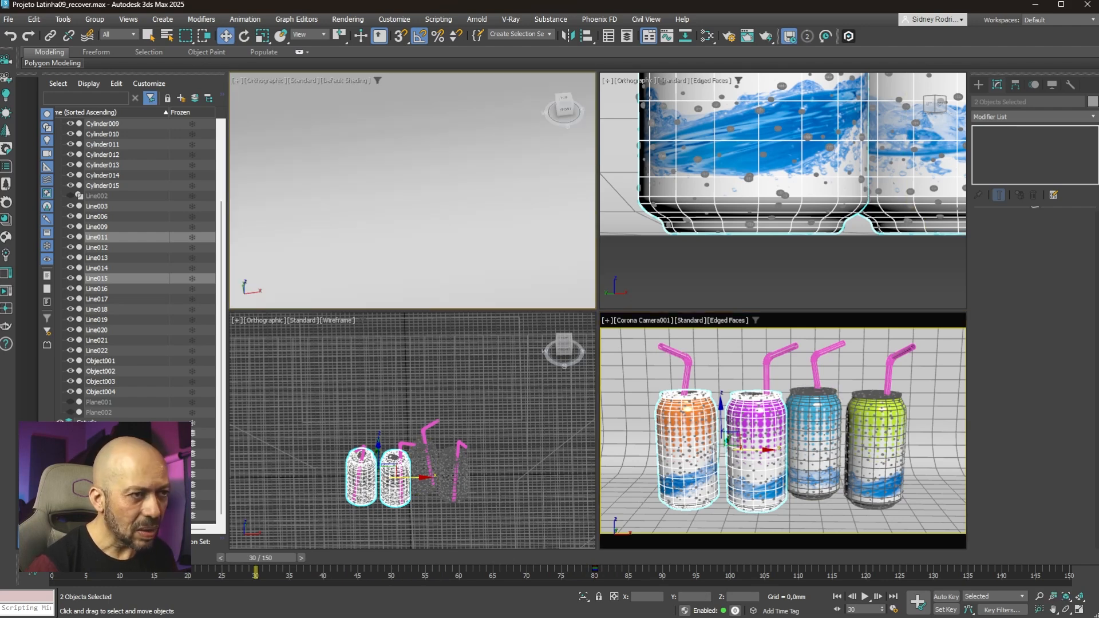
{"action": "left_click", "coordinate": [945, 597]}
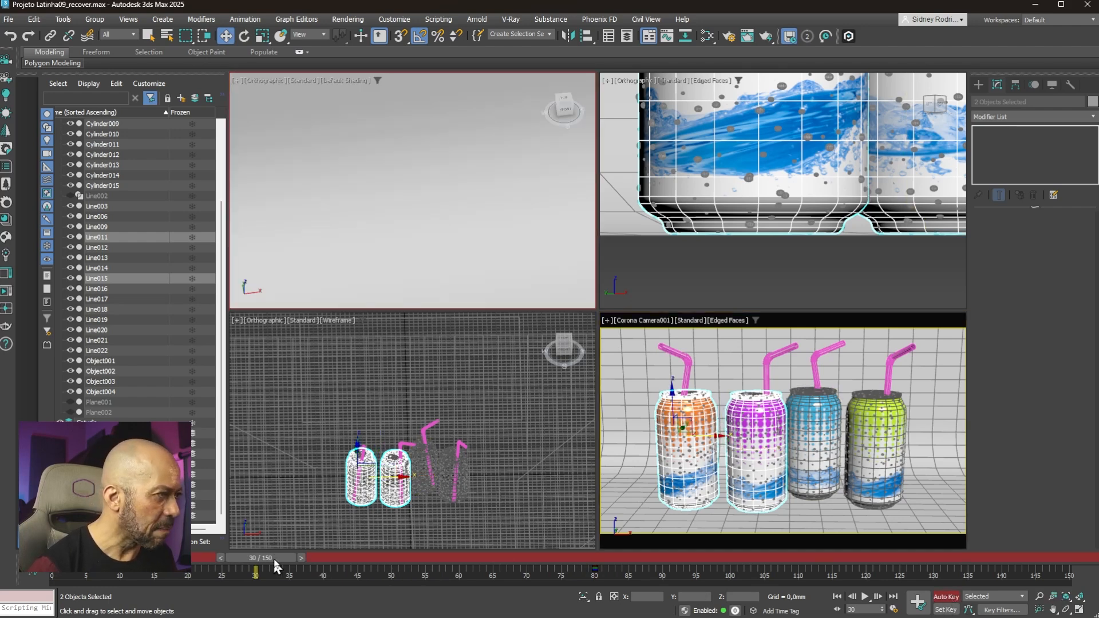
{"action": "scroll", "coordinate": [405, 196], "scroll_direction": "down", "scroll_amount": 10}
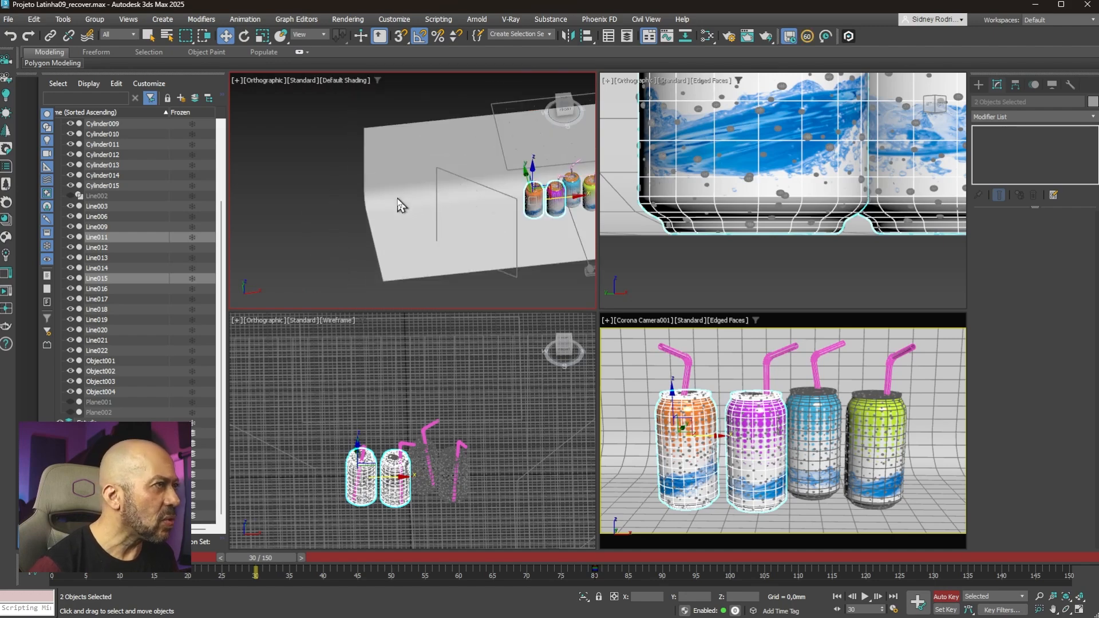
{"action": "key", "text": "alt+w"}
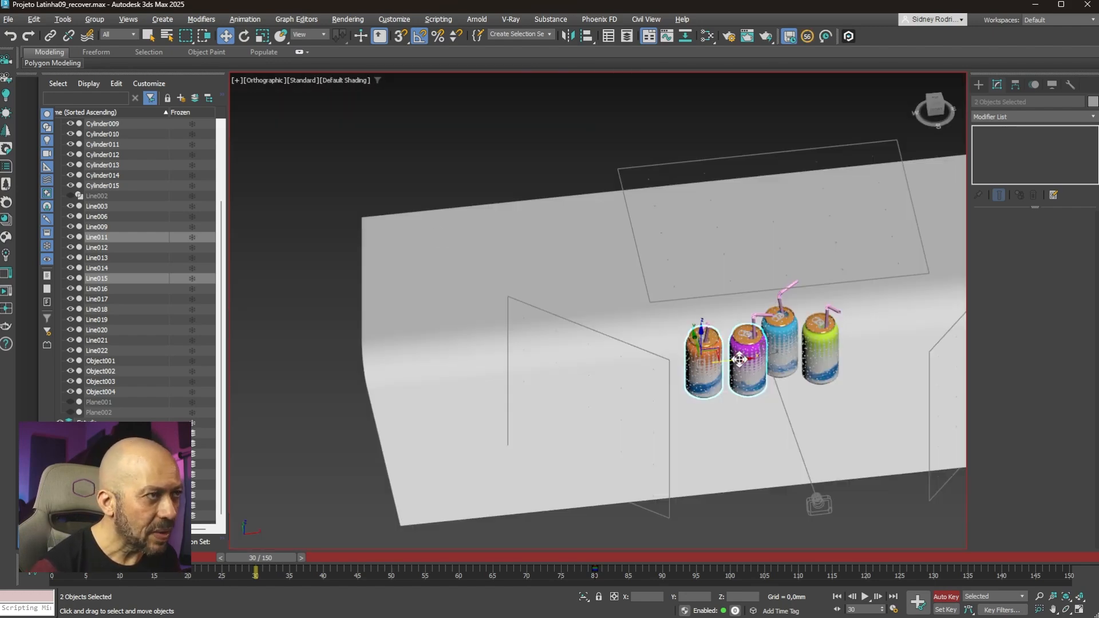
Step: At frame 30, move the orange and magenta cans left along X away from the other two and rotate the orange can to -5° about Z
{"action": "left_click_drag", "start_coordinate": [740, 359], "coordinate": [511, 382]}
{"action": "scroll", "coordinate": [461, 363], "scroll_direction": "up", "scroll_amount": 6}
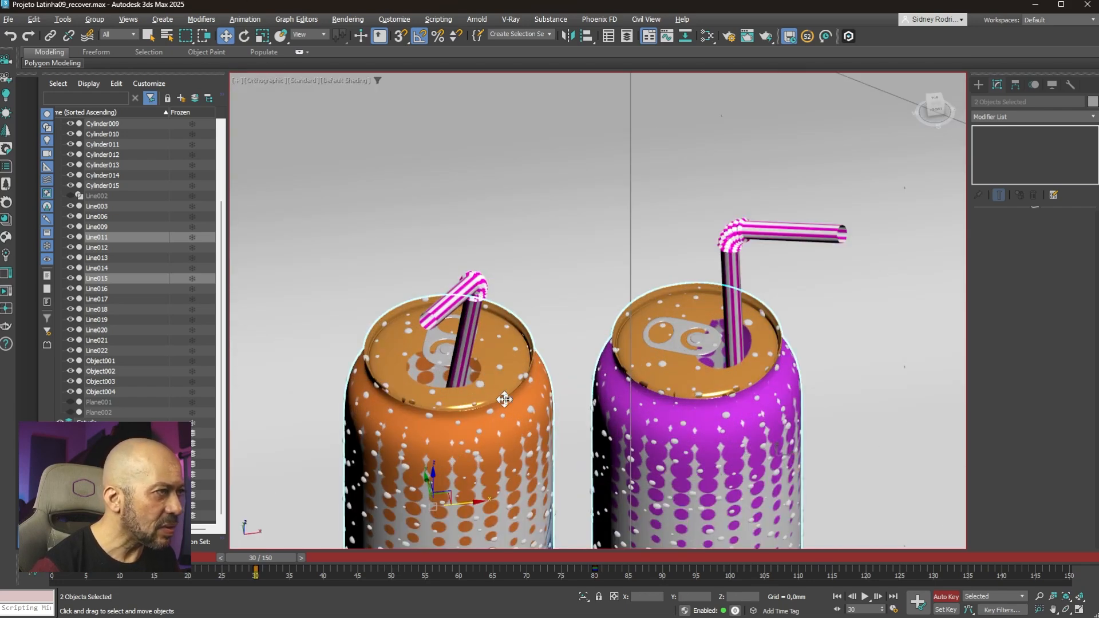
{"action": "left_click", "coordinate": [499, 383]}
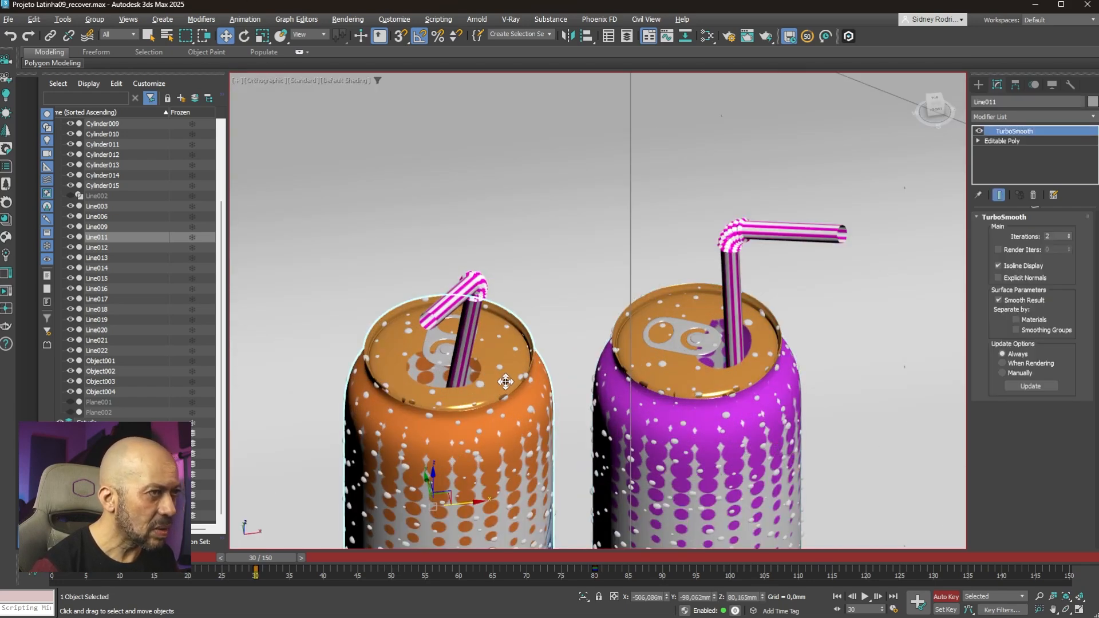
{"action": "key", "text": "e"}
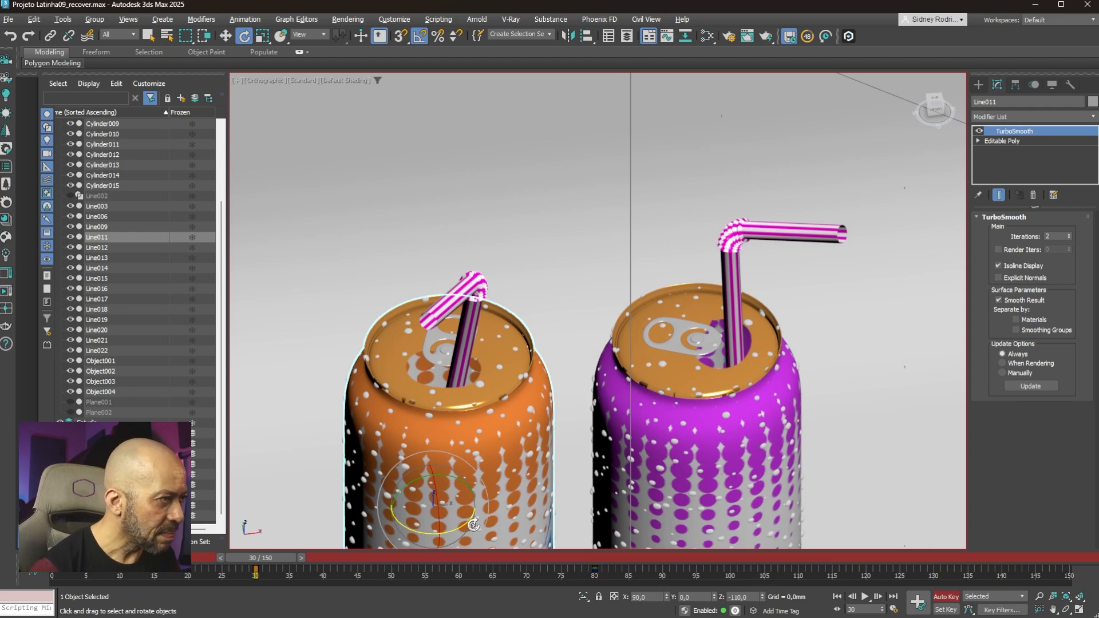
{"action": "left_click_drag", "start_coordinate": [450, 531], "coordinate": [510, 521]}
{"action": "scroll", "coordinate": [474, 412], "scroll_direction": "down", "scroll_amount": 6}
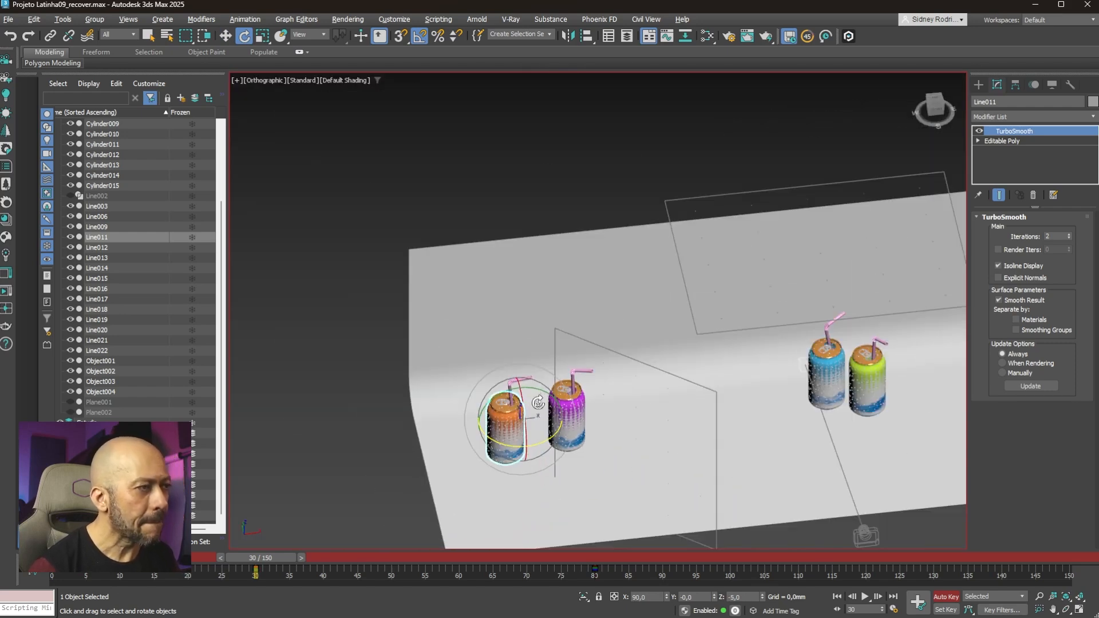
Step: Scrub the animation to frame 87 and select the blue and lime can bodies
{"action": "left_click_drag", "start_coordinate": [268, 564], "coordinate": [654, 530]}
{"action": "key", "text": "e"}
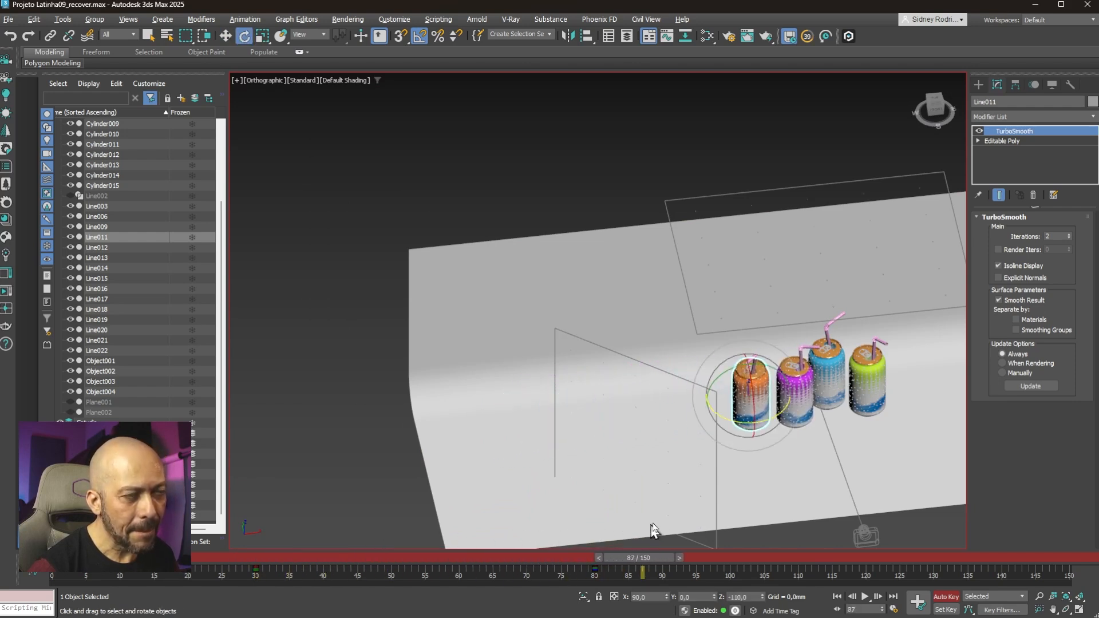
{"action": "middle_click_drag", "start_coordinate": [762, 451], "coordinate": [489, 441]}
{"action": "scroll", "coordinate": [572, 361], "scroll_direction": "up", "scroll_amount": 5}
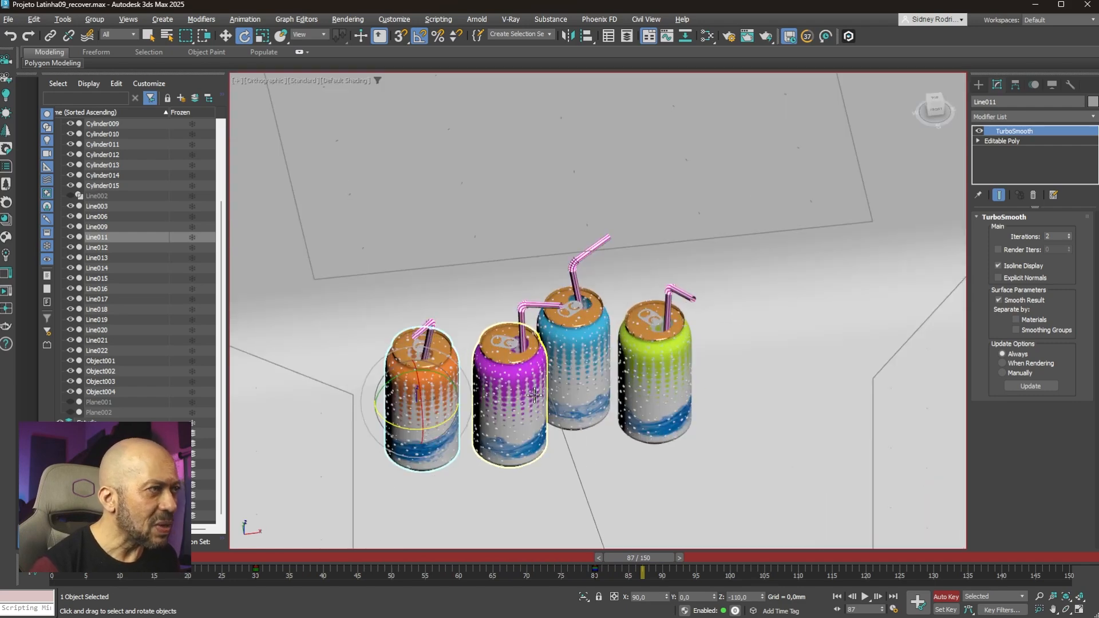
{"action": "left_click", "coordinate": [586, 338]}
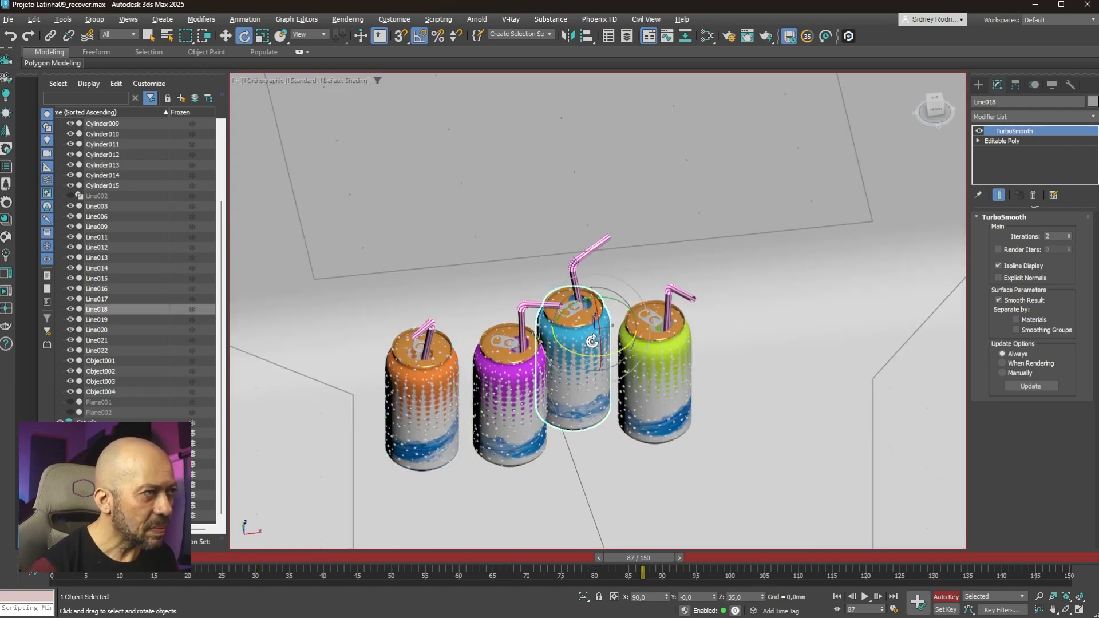
{"action": "left_click", "coordinate": [660, 374], "text": "ctrl"}
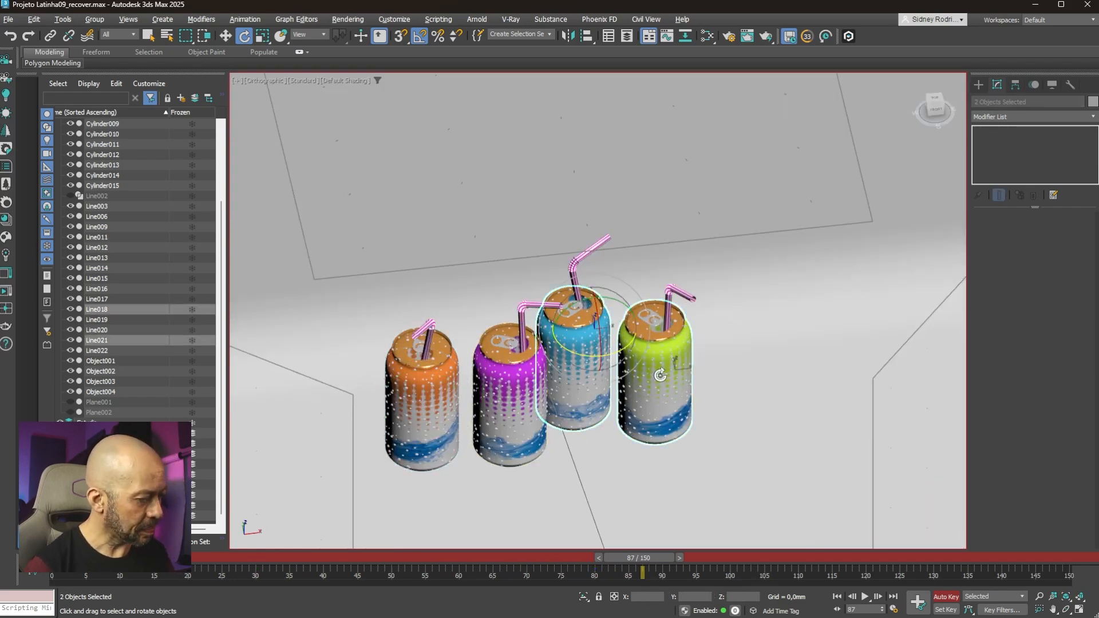
Step: Try moving the blue and lime cans right along X at frame 87 until they leave the camera view
{"action": "key", "text": "w"}
{"action": "left_click_drag", "start_coordinate": [623, 326], "coordinate": [982, 547]}
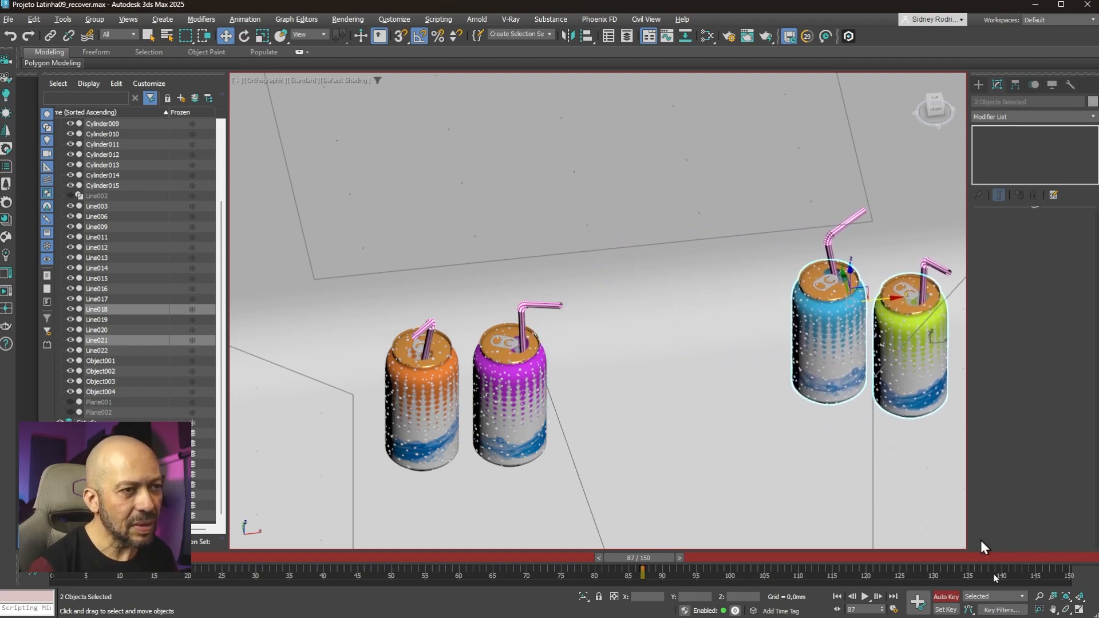
{"action": "left_click", "coordinate": [1078, 610]}
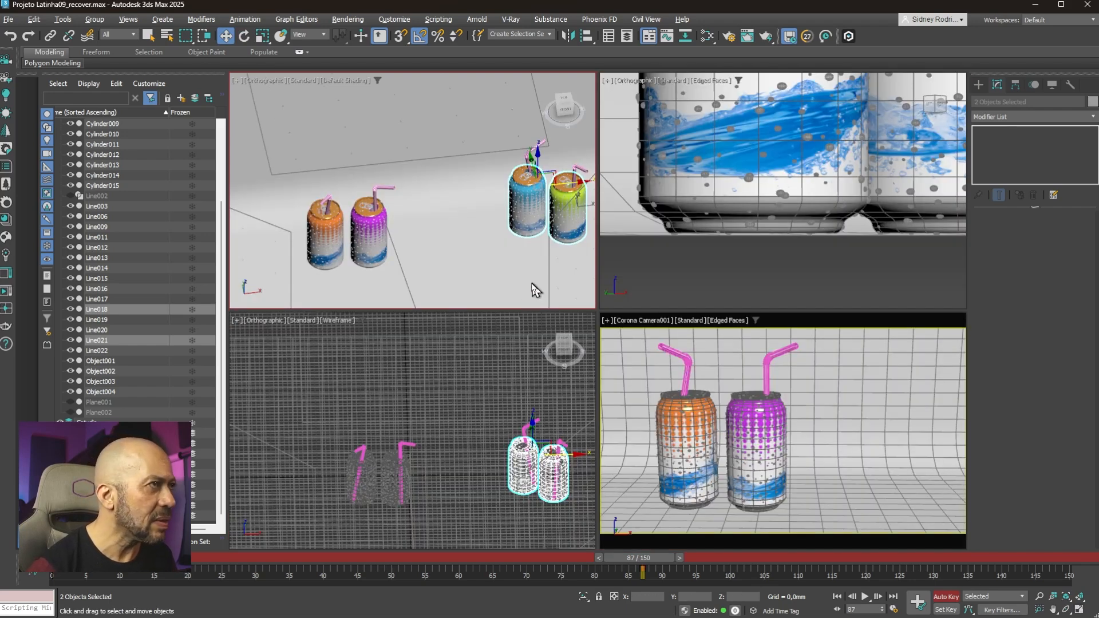
{"action": "middle_click_drag", "start_coordinate": [532, 289], "coordinate": [488, 264]}
{"action": "left_click_drag", "start_coordinate": [528, 190], "coordinate": [587, 196]}
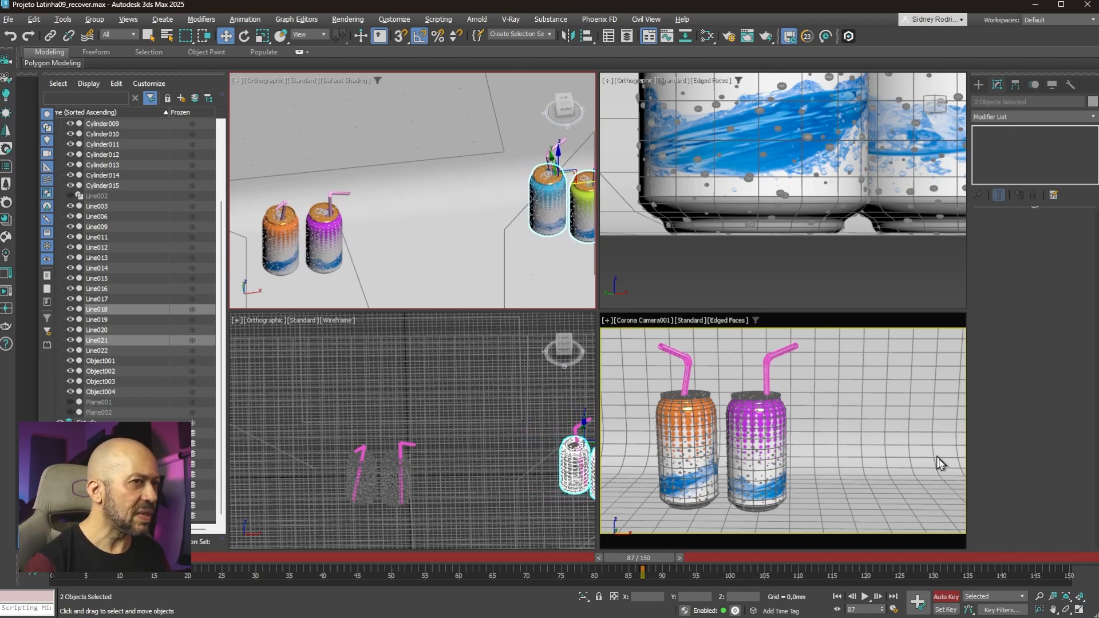
{"action": "scroll", "coordinate": [497, 255], "scroll_direction": "up", "scroll_amount": 8}
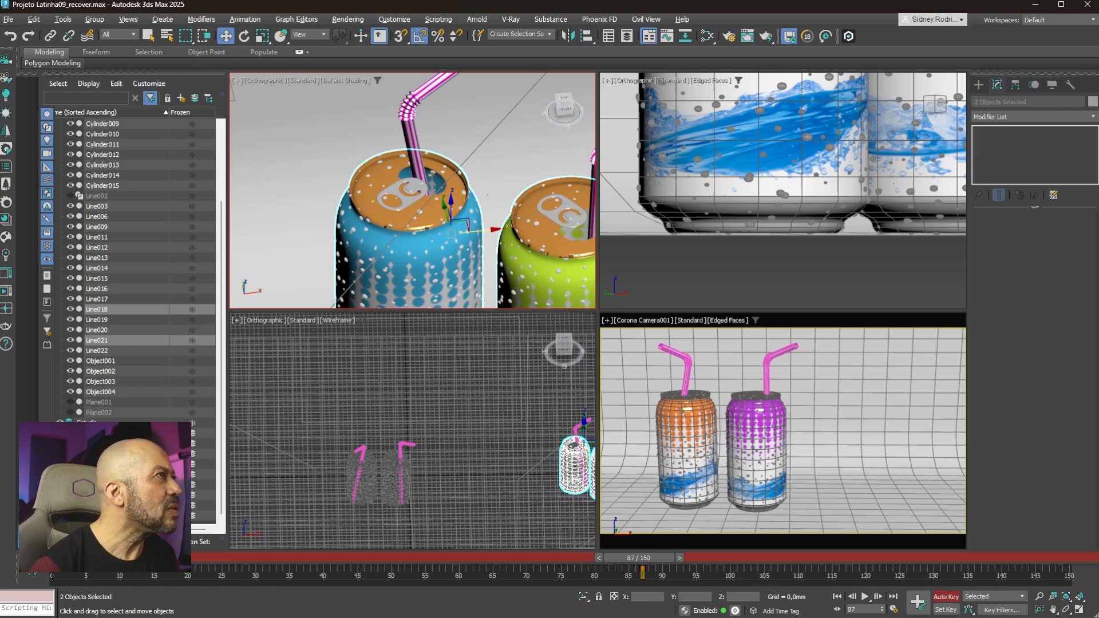
Step: Try rotating the blue can to 70° about Z and turning the lime can about its vertical axis at frame 87
{"action": "left_click", "coordinate": [245, 36]}
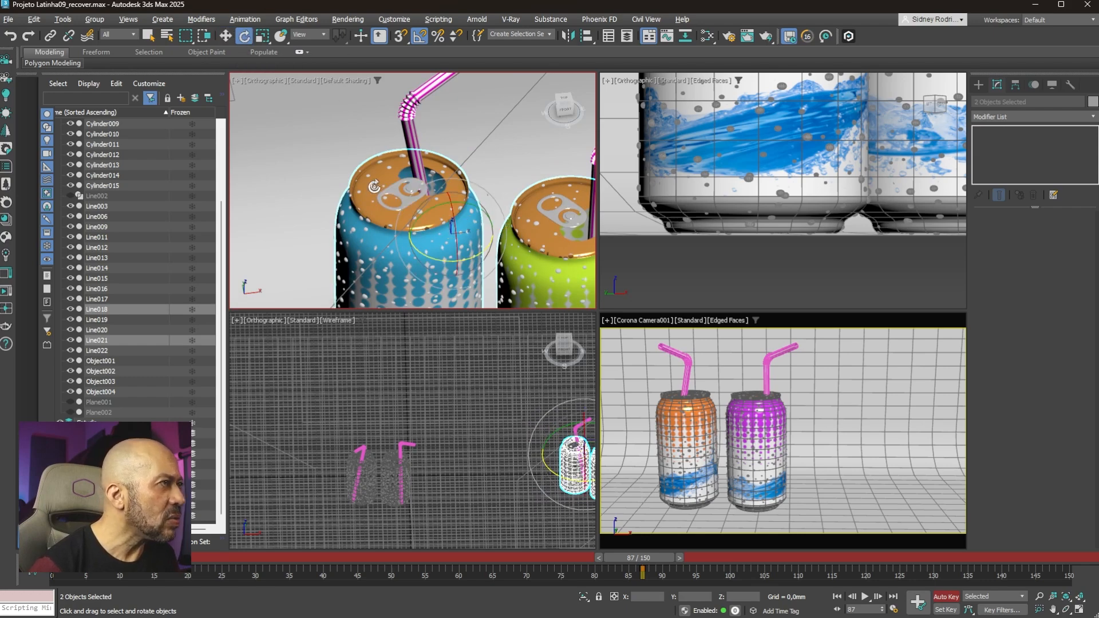
{"action": "left_click", "coordinate": [383, 176]}
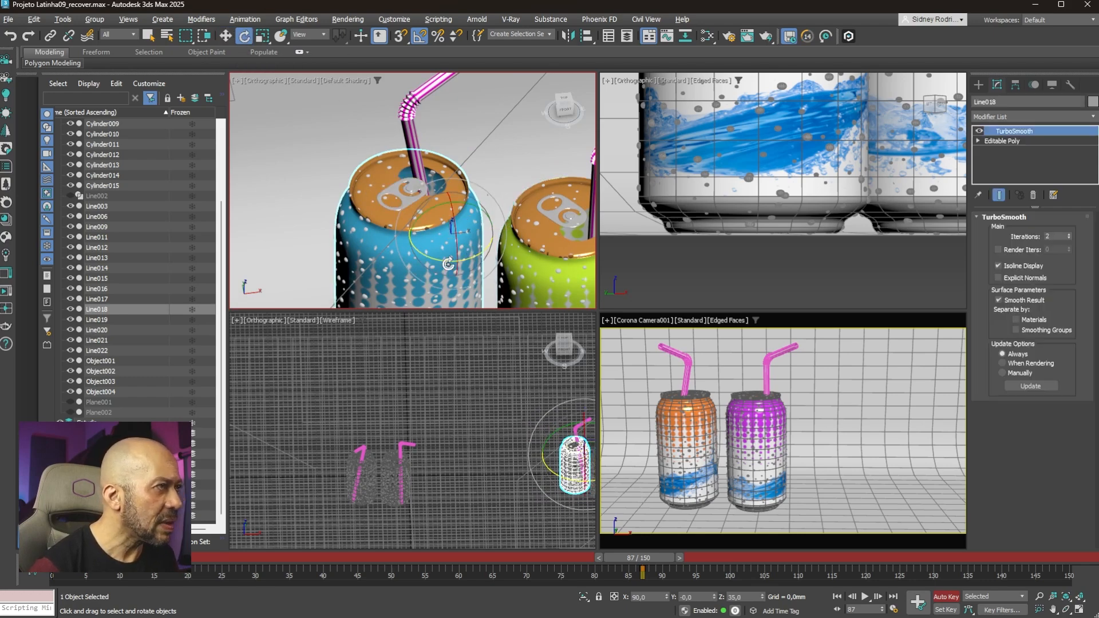
{"action": "left_click_drag", "start_coordinate": [443, 261], "coordinate": [468, 256]}
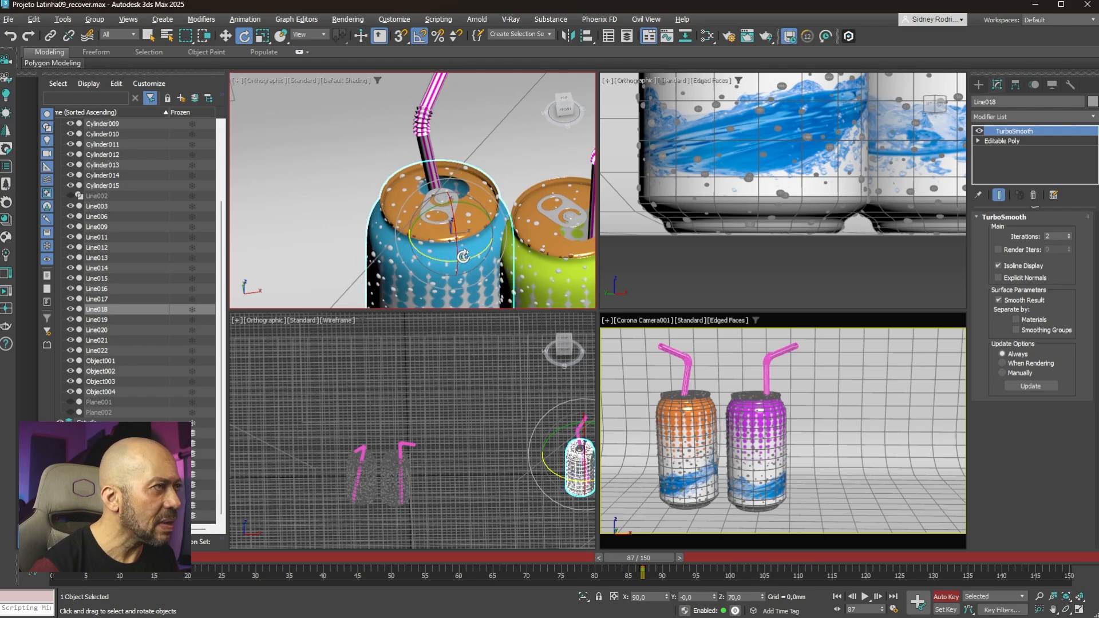
{"action": "middle_click_drag", "start_coordinate": [468, 256], "coordinate": [329, 175]}
{"action": "left_click", "coordinate": [431, 174]}
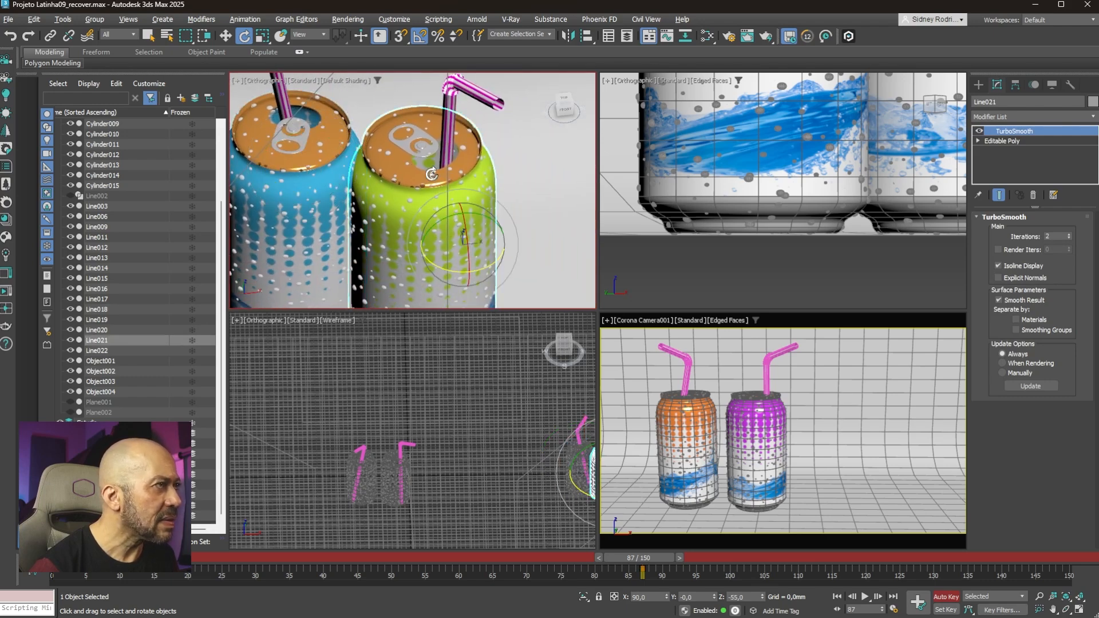
{"action": "left_click_drag", "start_coordinate": [498, 261], "coordinate": [458, 276]}
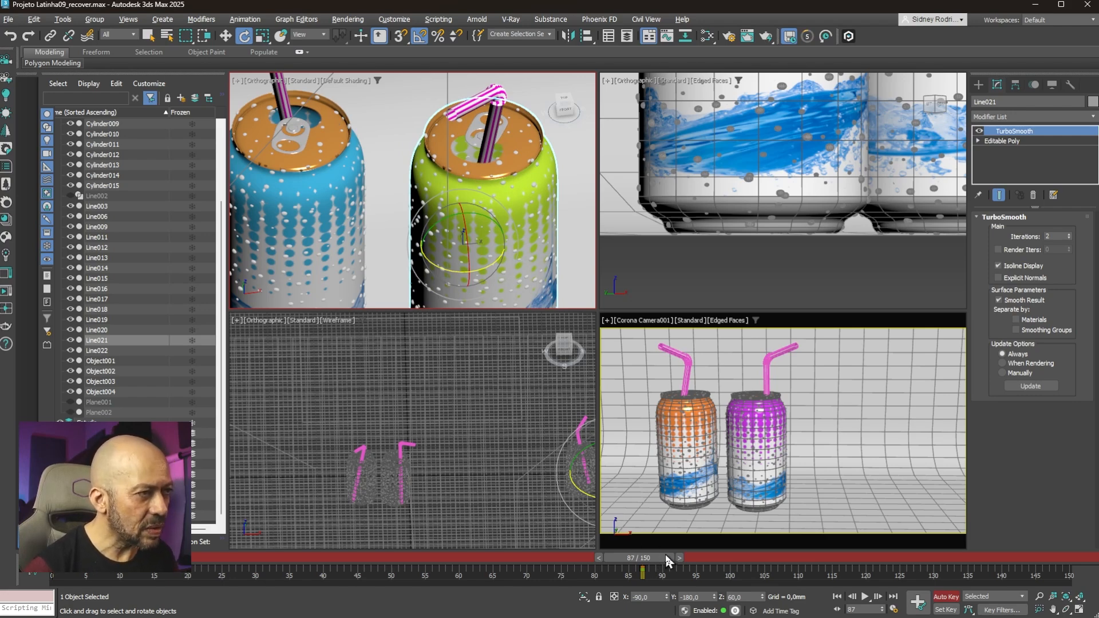
Step: Undo the rotations and moves made to the blue and lime cans at frame 87
{"action": "key", "text": "ctrl+z"}
{"action": "key", "text": "ctrl+z"}
{"action": "key", "text": "ctrl+z"}
{"action": "key", "text": "ctrl+z"}
{"action": "key", "text": "ctrl+z"}
{"action": "key", "text": "ctrl+z"}
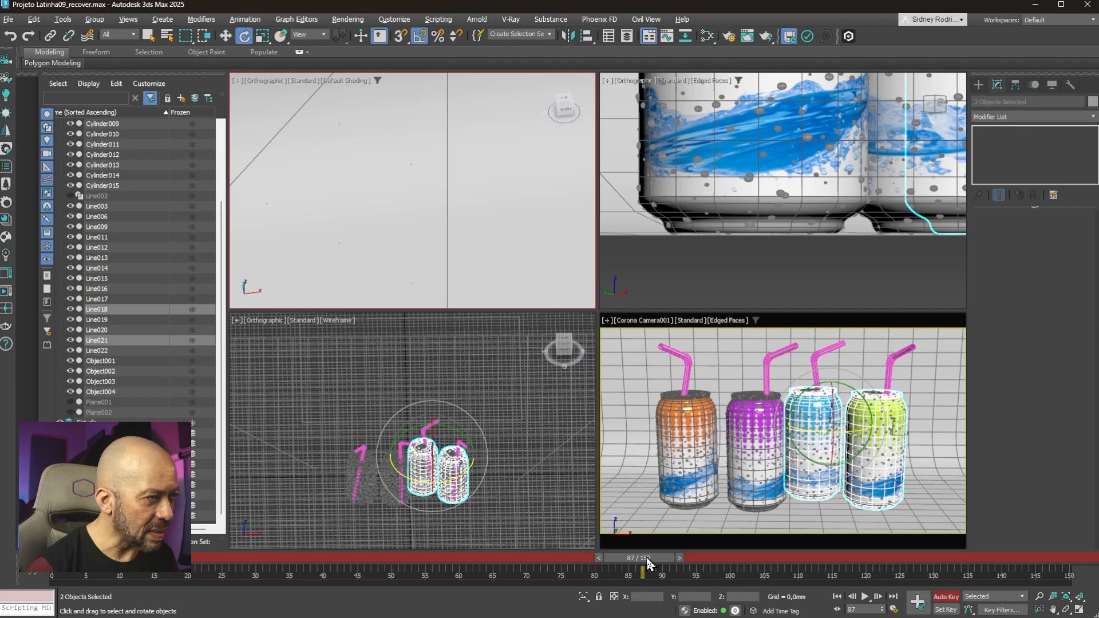
Step: Set a key at frame 70 for the blue and lime cans and move the time slider to frame 5
{"action": "key", "text": "q"}
{"action": "left_click_drag", "start_coordinate": [642, 561], "coordinate": [538, 566]}
{"action": "key", "text": "e"}
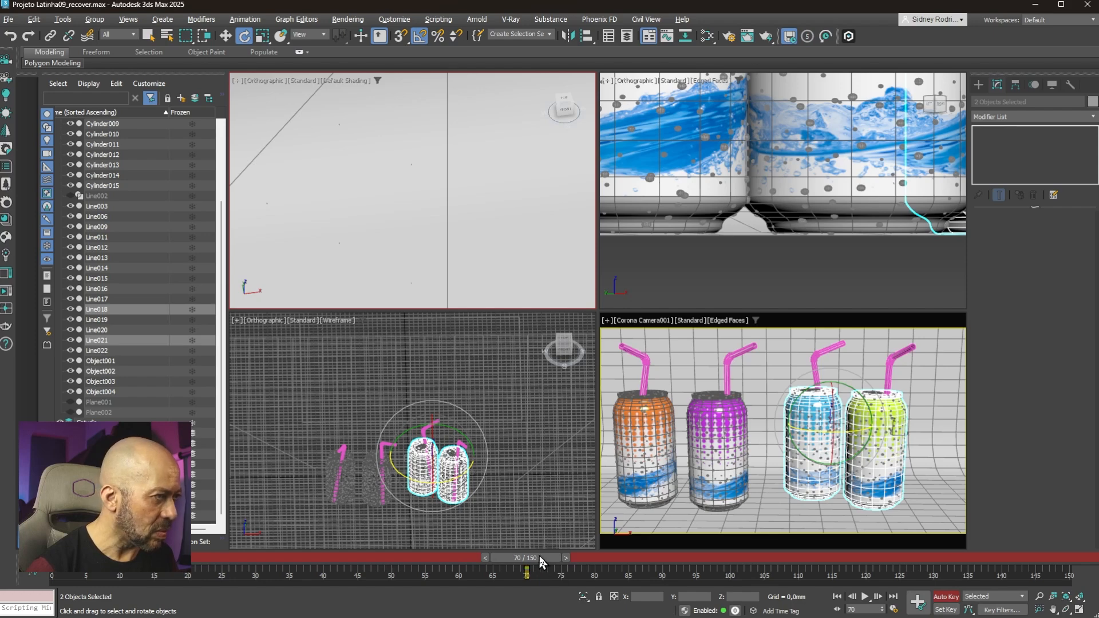
{"action": "key", "text": "q"}
{"action": "left_click_drag", "start_coordinate": [541, 563], "coordinate": [169, 562]}
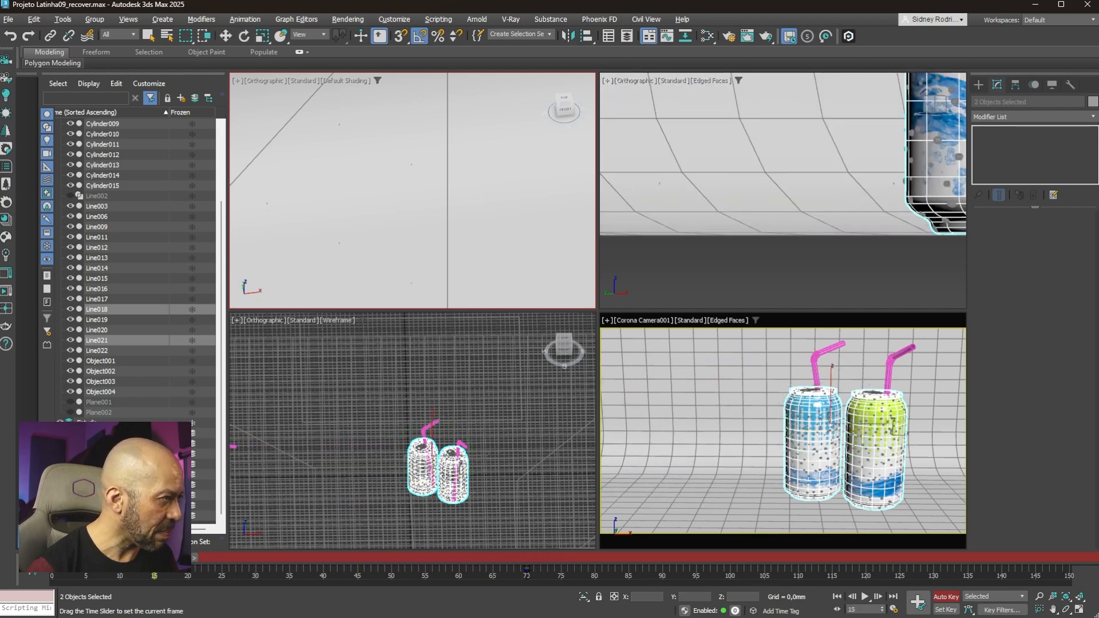
{"action": "key", "text": "e"}
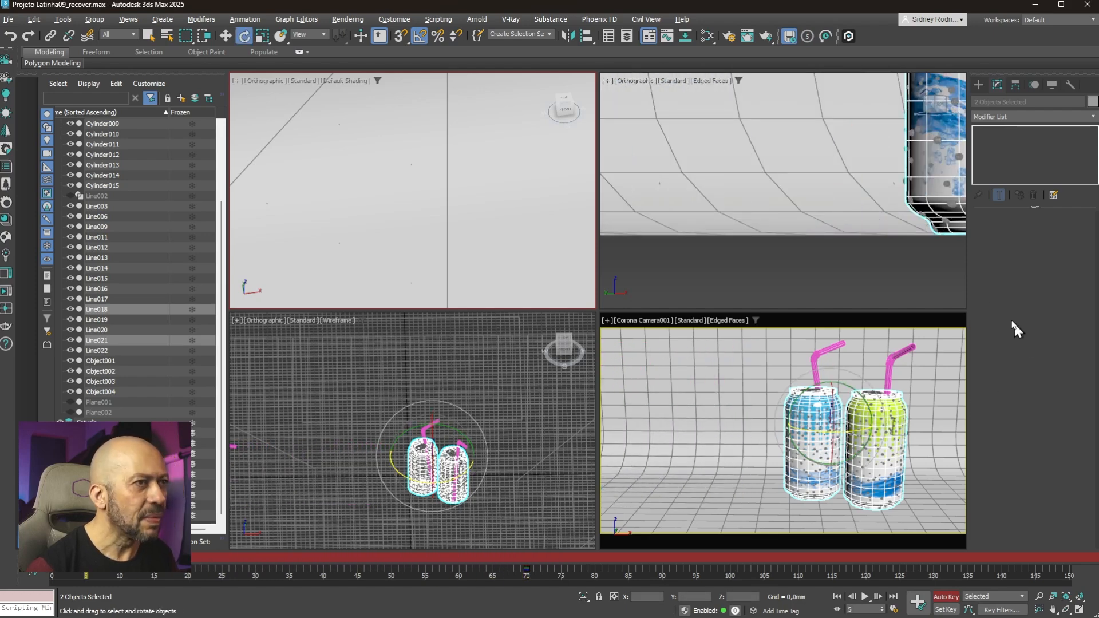
Step: At frame 5, move the blue and lime cans along X to the end of the backdrop opposite the orange and magenta cans
{"action": "scroll", "coordinate": [851, 143], "scroll_direction": "down", "scroll_amount": 4}
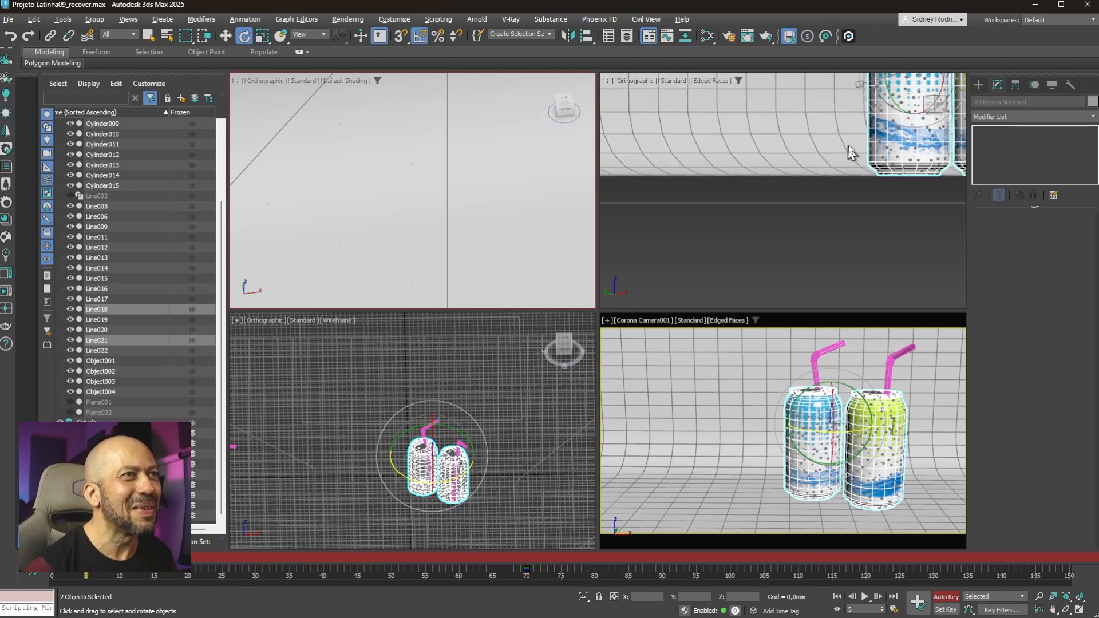
{"action": "middle_click_drag", "start_coordinate": [849, 148], "coordinate": [657, 251], "text": "alt"}
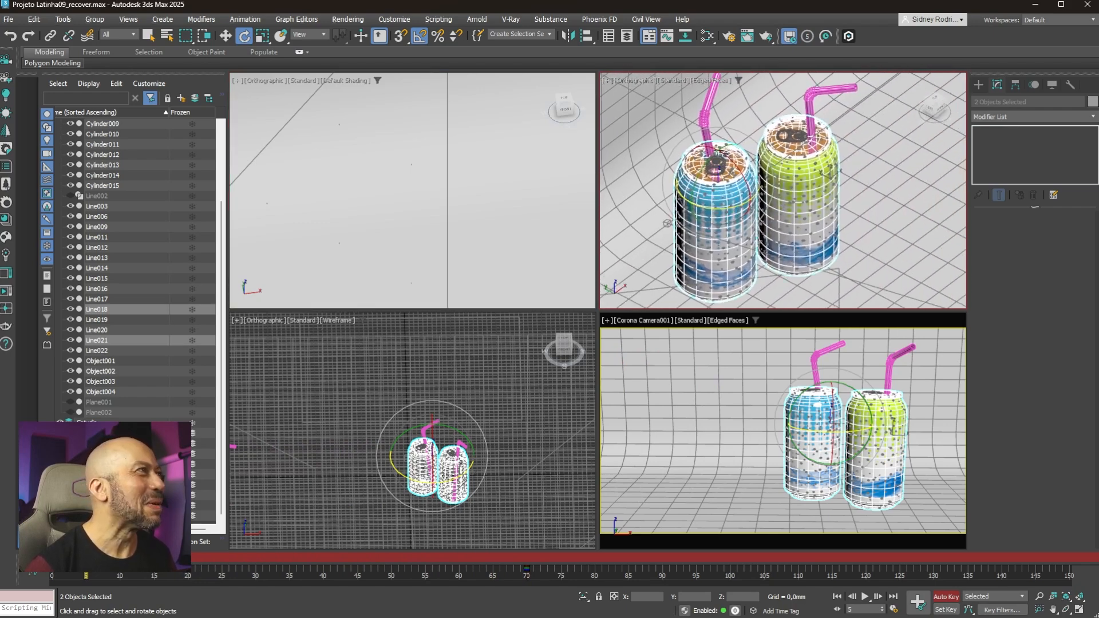
{"action": "left_click", "coordinate": [225, 35]}
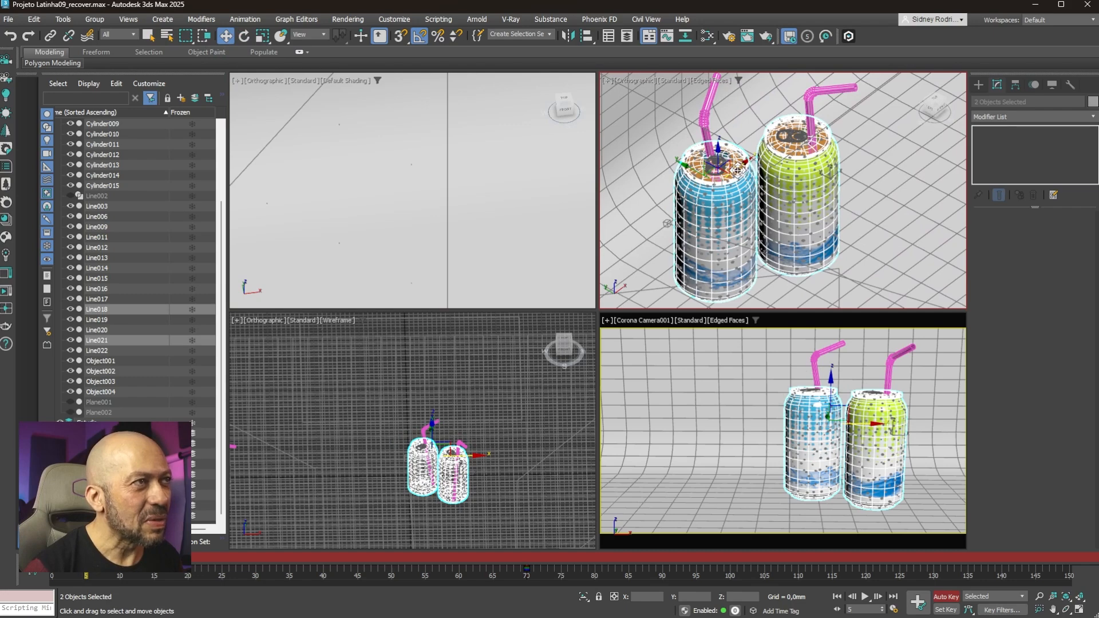
{"action": "left_click_drag", "start_coordinate": [737, 170], "coordinate": [960, 75]}
{"action": "scroll", "coordinate": [777, 159], "scroll_direction": "down", "scroll_amount": 5}
{"action": "mouse_move", "coordinate": [805, 166]}
{"action": "middle_mouse_down"}
{"action": "mouse_move", "coordinate": [741, 207]}
{"action": "mouse_move", "coordinate": [814, 191]}
{"action": "middle_mouse_up"}
{"action": "key", "text": "alt+w"}
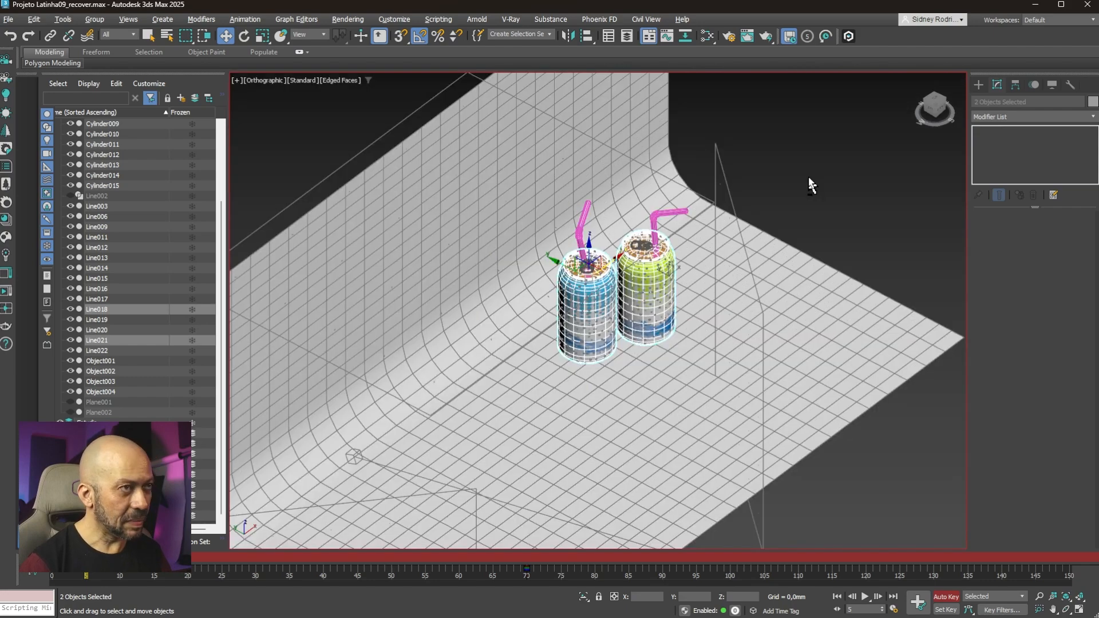
{"action": "key", "text": "z"}
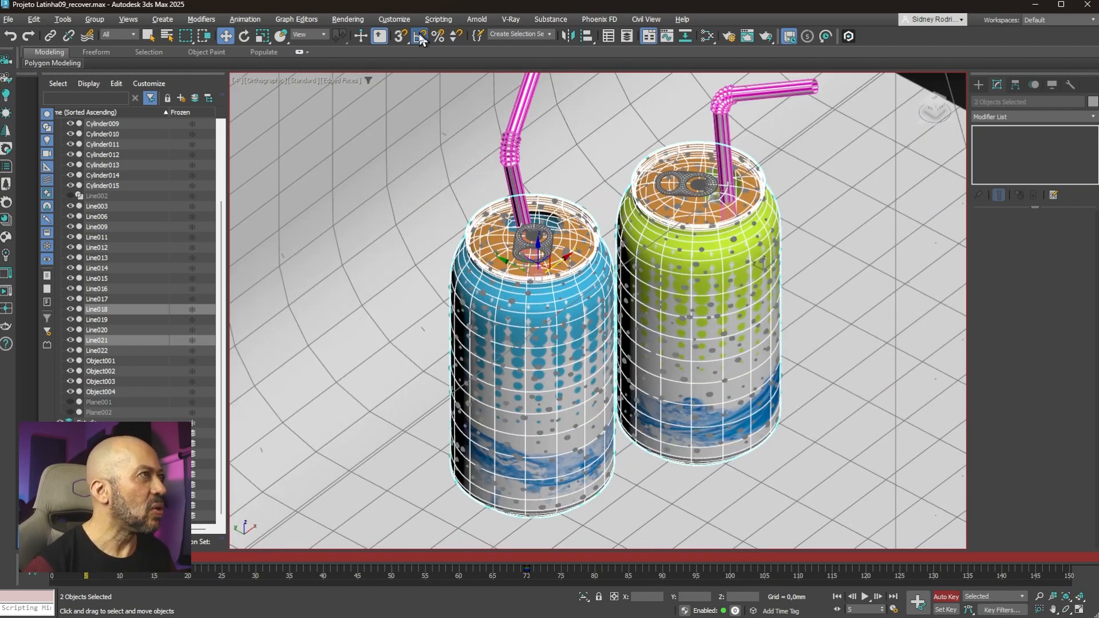
Step: Try rotating the blue and lime cans together at frame 5, and return them to their original orientation
{"action": "left_click", "coordinate": [244, 35]}
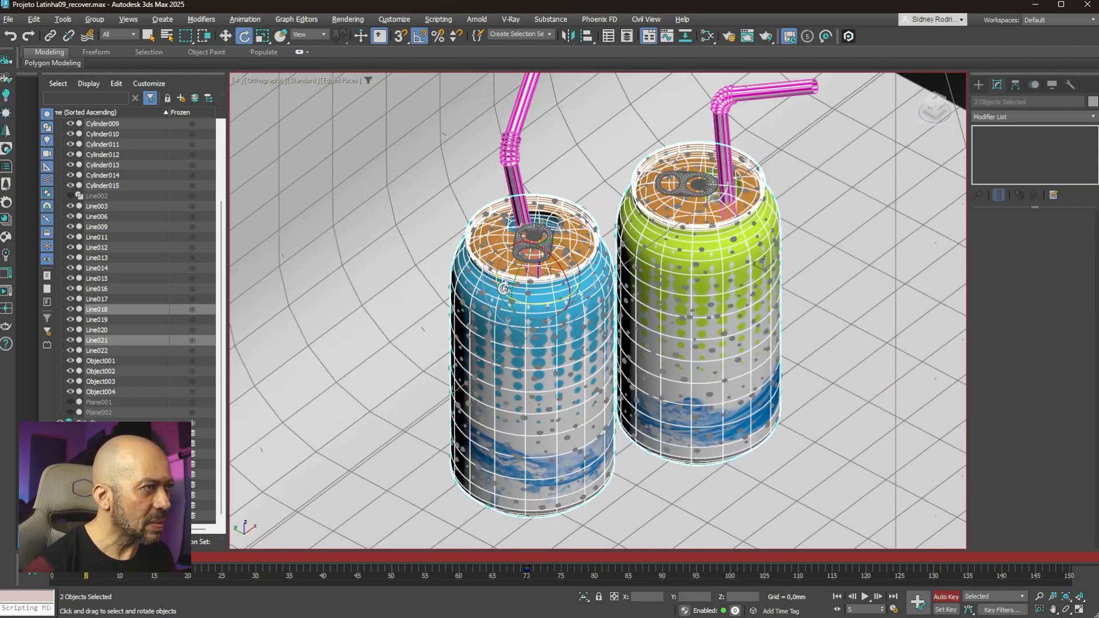
{"action": "mouse_move", "coordinate": [561, 302]}
{"action": "left_mouse_down"}
{"action": "mouse_move", "coordinate": [515, 305]}
{"action": "mouse_move", "coordinate": [570, 317]}
{"action": "left_mouse_up"}
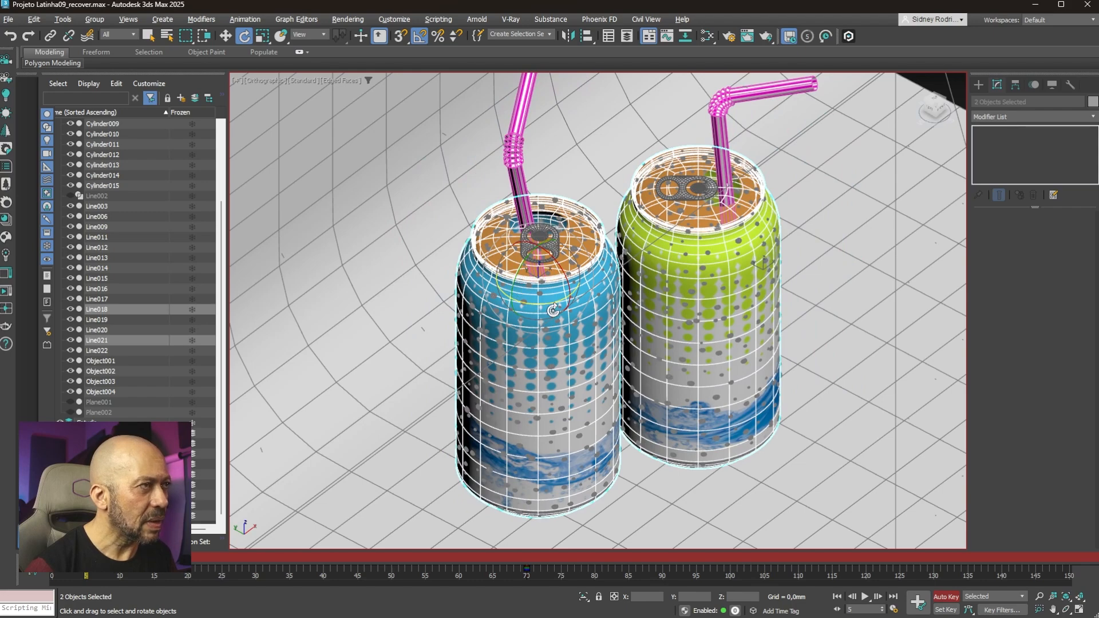
{"action": "left_click_drag", "start_coordinate": [558, 299], "coordinate": [579, 281]}
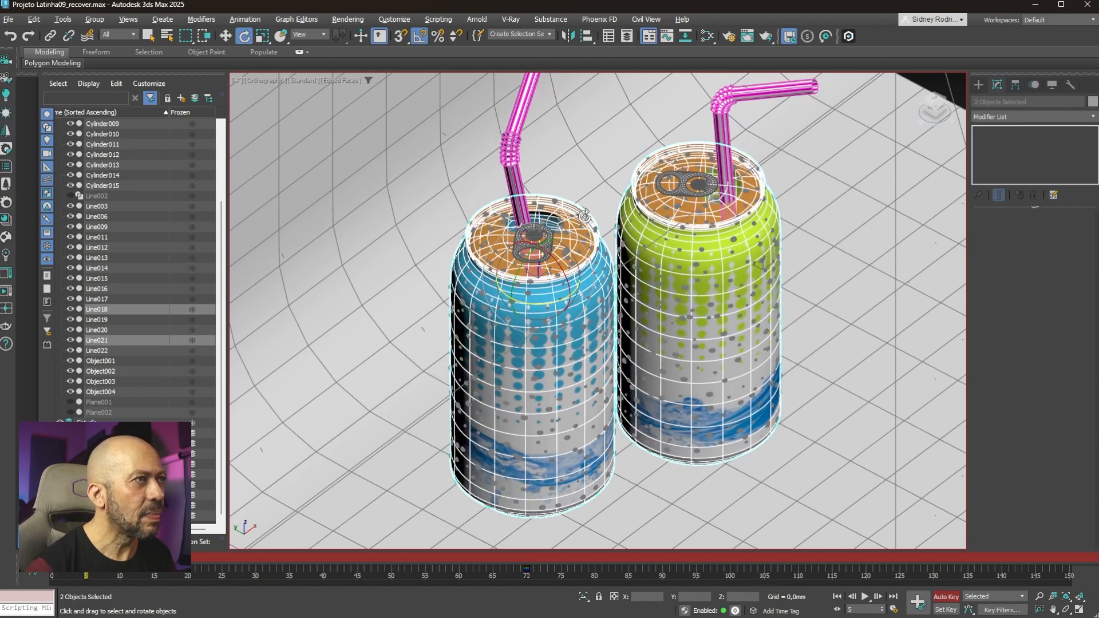
Step: Rotate only the blue can to -55° about Z at frame 5
{"action": "left_click", "coordinate": [581, 179]}
{"action": "left_click", "coordinate": [575, 289]}
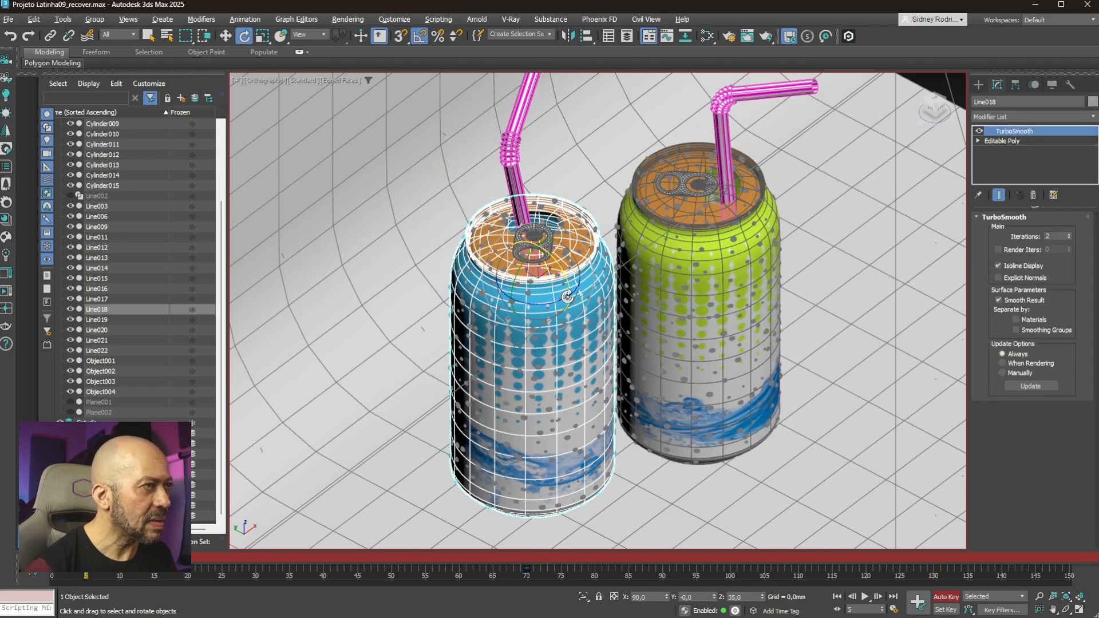
{"action": "left_click_drag", "start_coordinate": [559, 301], "coordinate": [578, 289]}
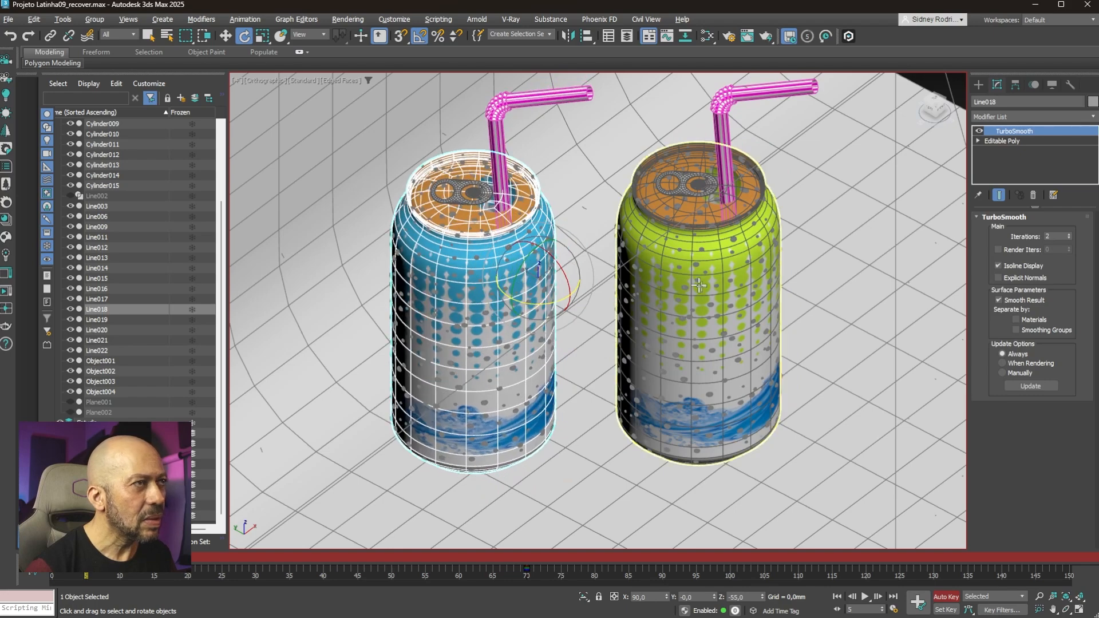
Step: Rotate the lime can to 20° about Z at frame 5
{"action": "left_click", "coordinate": [716, 288]}
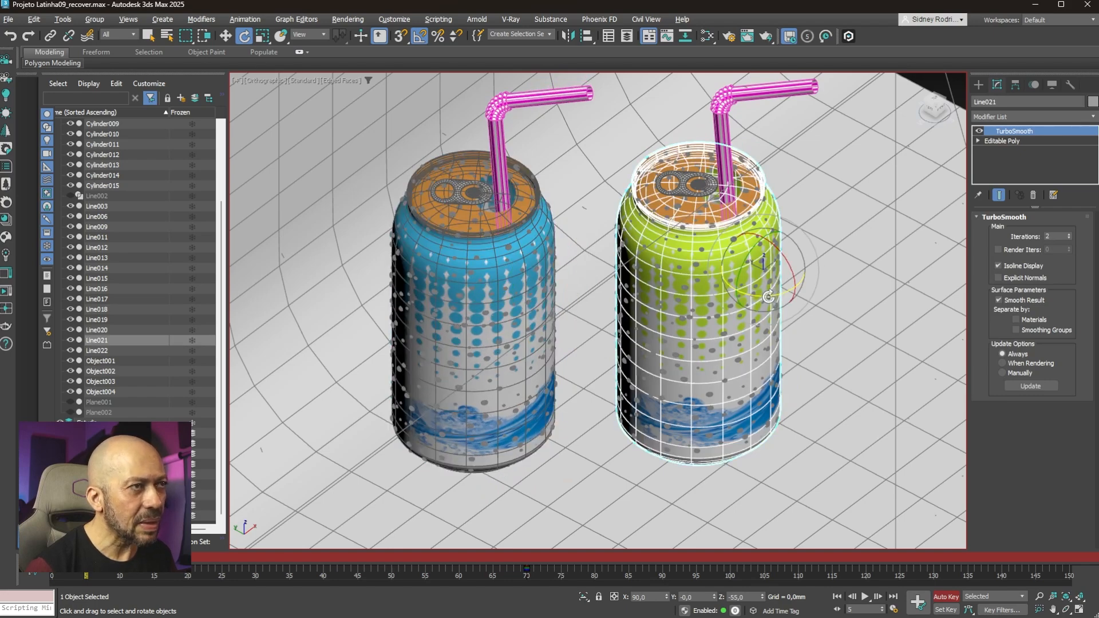
{"action": "left_click_drag", "start_coordinate": [768, 297], "coordinate": [736, 303]}
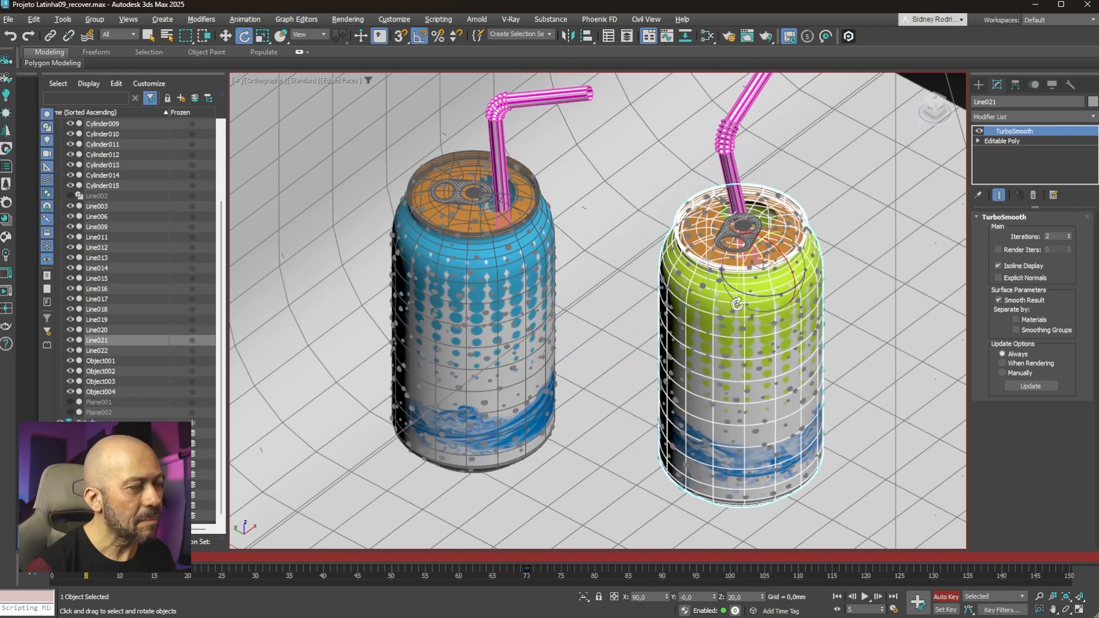
{"action": "scroll", "coordinate": [736, 304], "scroll_direction": "down", "scroll_amount": 10}
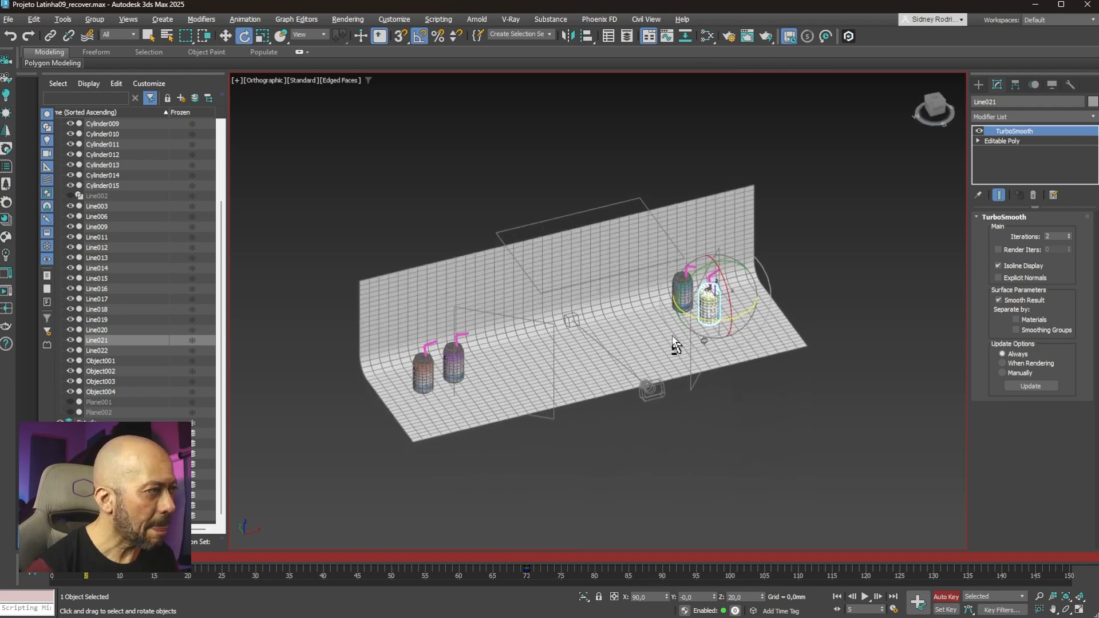
{"action": "middle_click_drag", "start_coordinate": [675, 346], "coordinate": [664, 340], "text": "alt"}
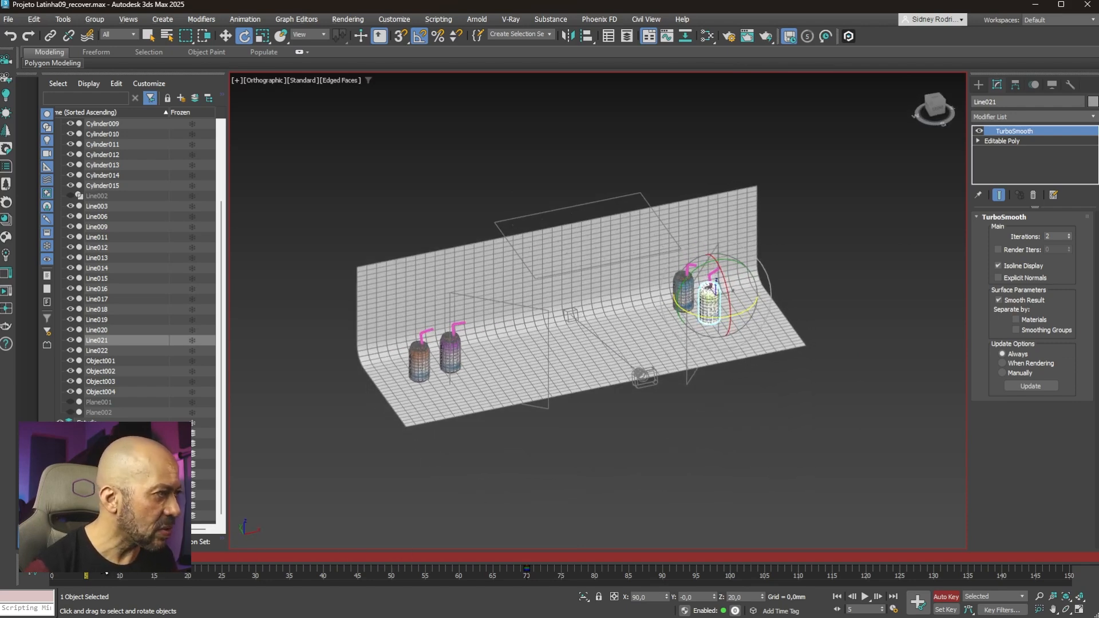
Step: Preview the four cans' animation through the maximized camera view from the start frame
{"action": "left_click_drag", "start_coordinate": [86, 557], "coordinate": [633, 557]}
{"action": "key", "text": "e"}
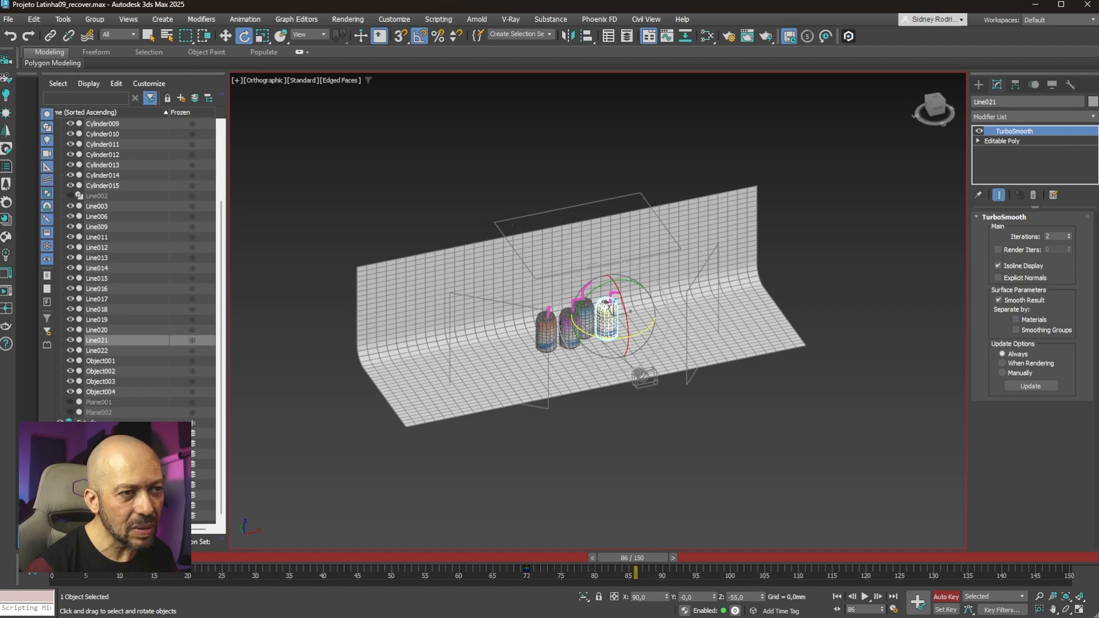
{"action": "left_click", "coordinate": [1077, 611]}
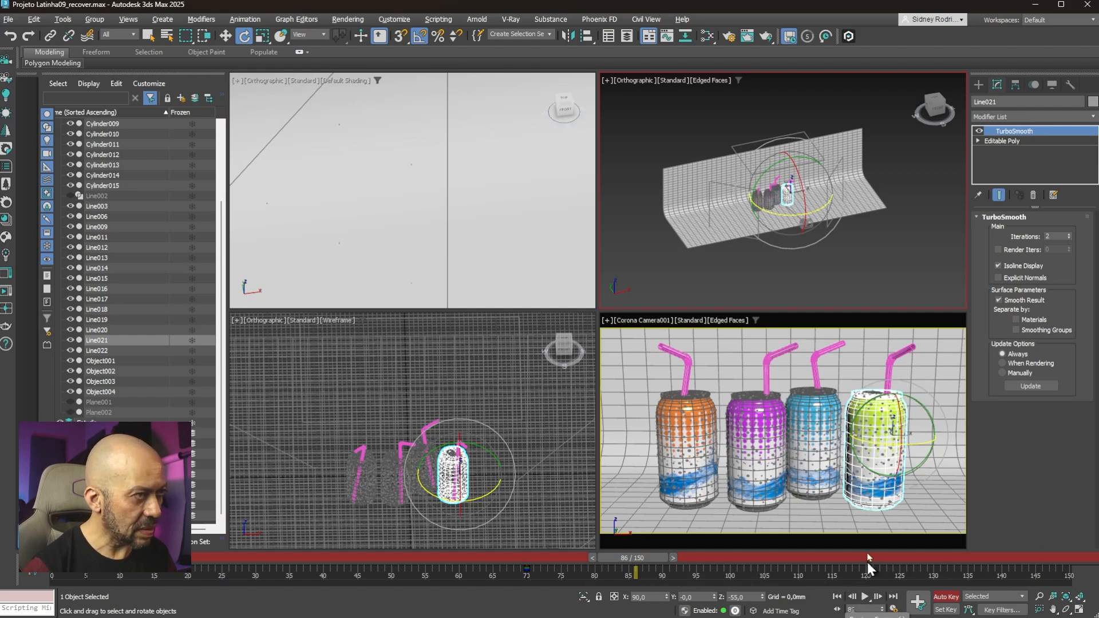
{"action": "key", "text": "alt+w"}
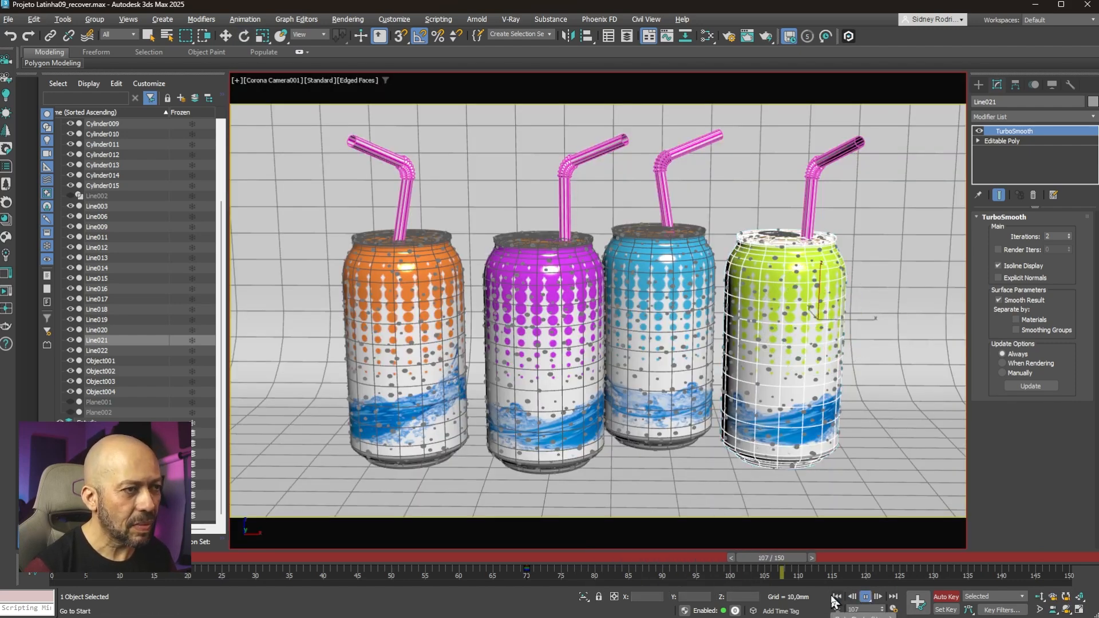
{"action": "left_click", "coordinate": [837, 597]}
{"action": "left_click", "coordinate": [866, 599]}
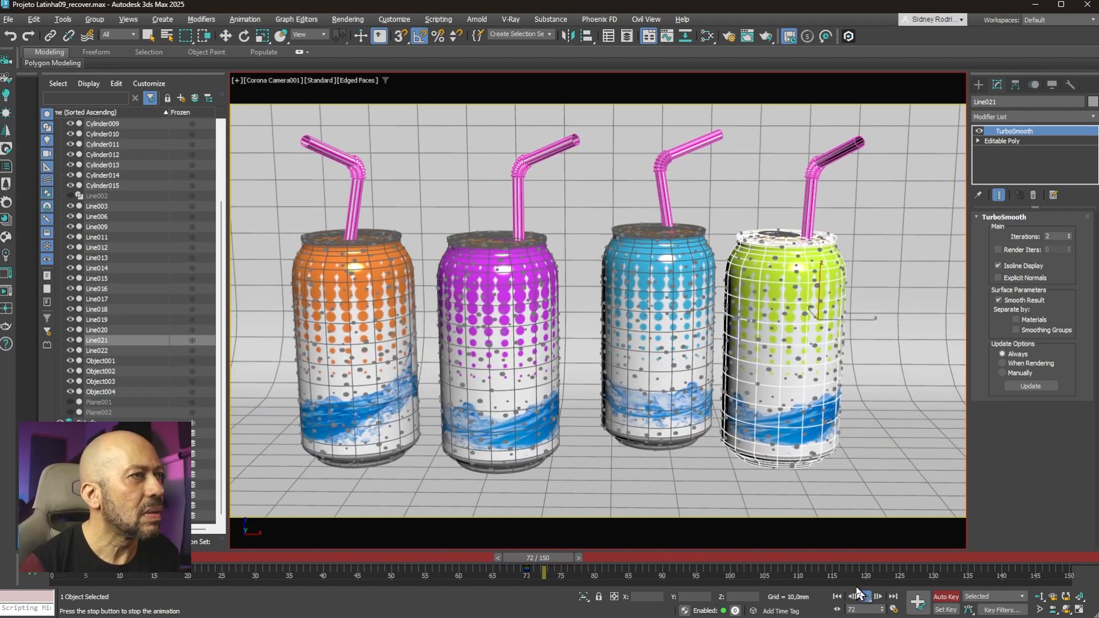
{"action": "key", "text": "space"}
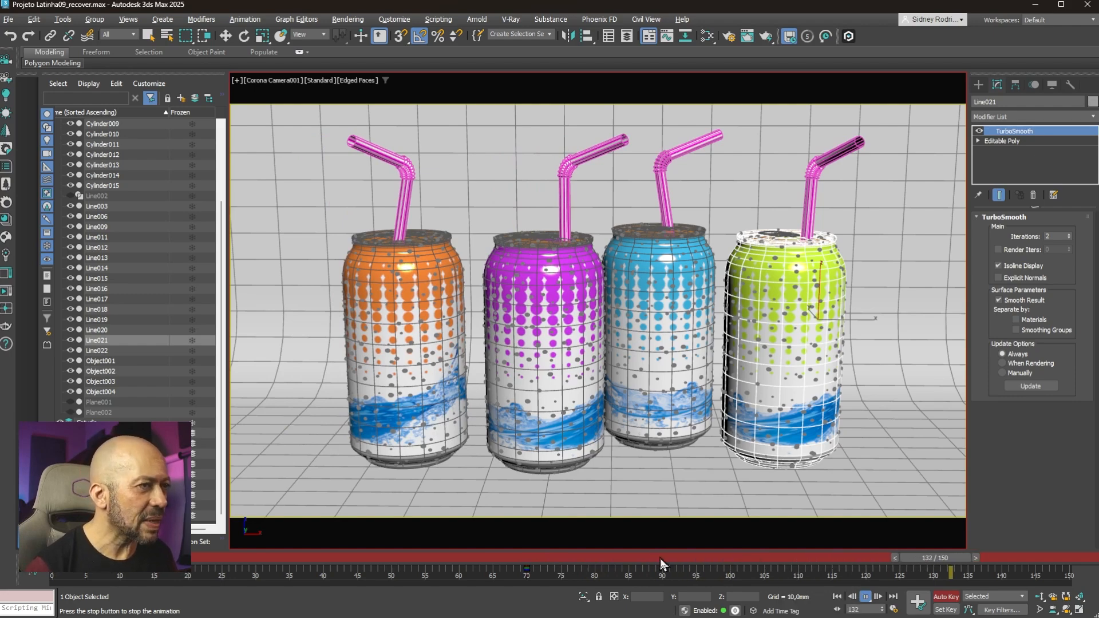
Step: Shift the blue and lime cans' starting keys from frame 5 to frame 25, and replay the animation
{"action": "left_click_drag", "start_coordinate": [607, 561], "coordinate": [518, 560]}
{"action": "key", "text": "e"}
{"action": "left_click", "coordinate": [664, 344], "text": "ctrl"}
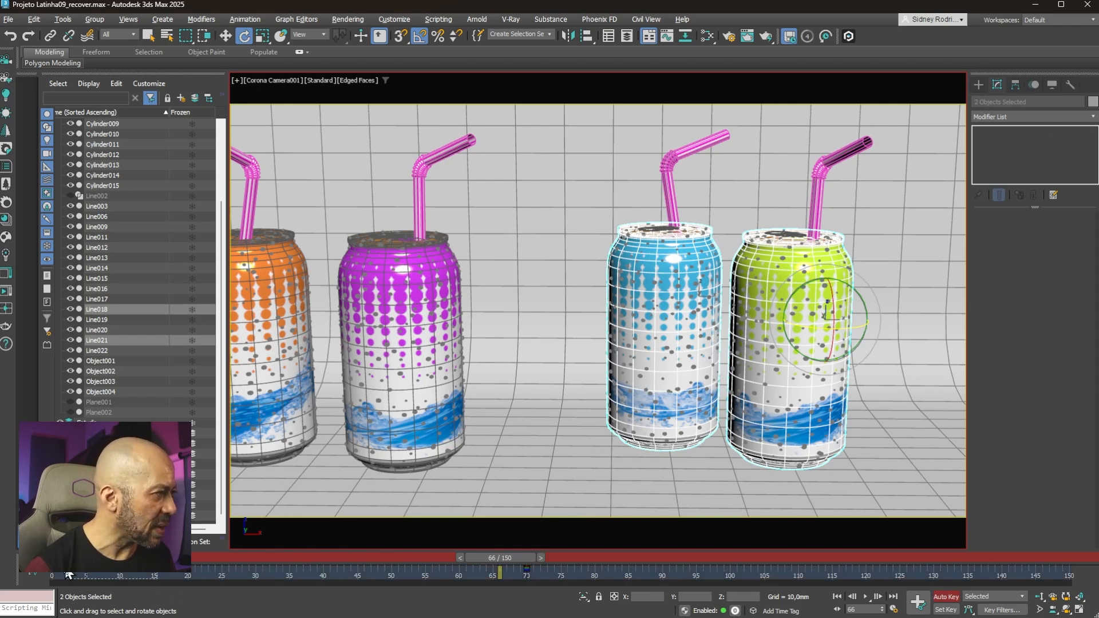
{"action": "left_click_drag", "start_coordinate": [86, 567], "coordinate": [223, 567]}
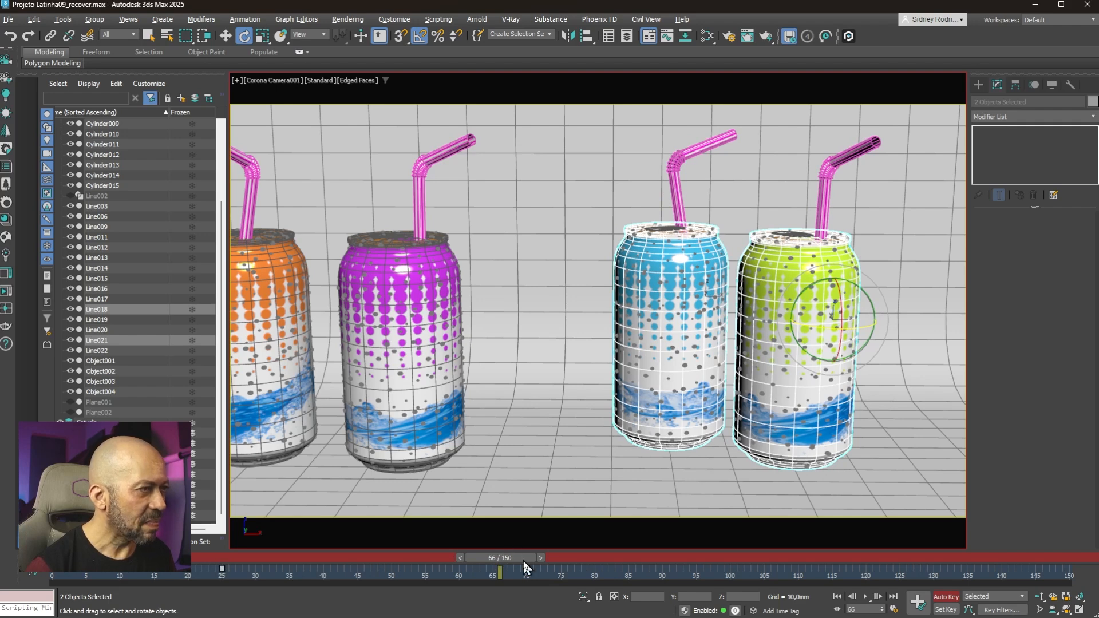
{"action": "left_click_drag", "start_coordinate": [523, 560], "coordinate": [63, 577]}
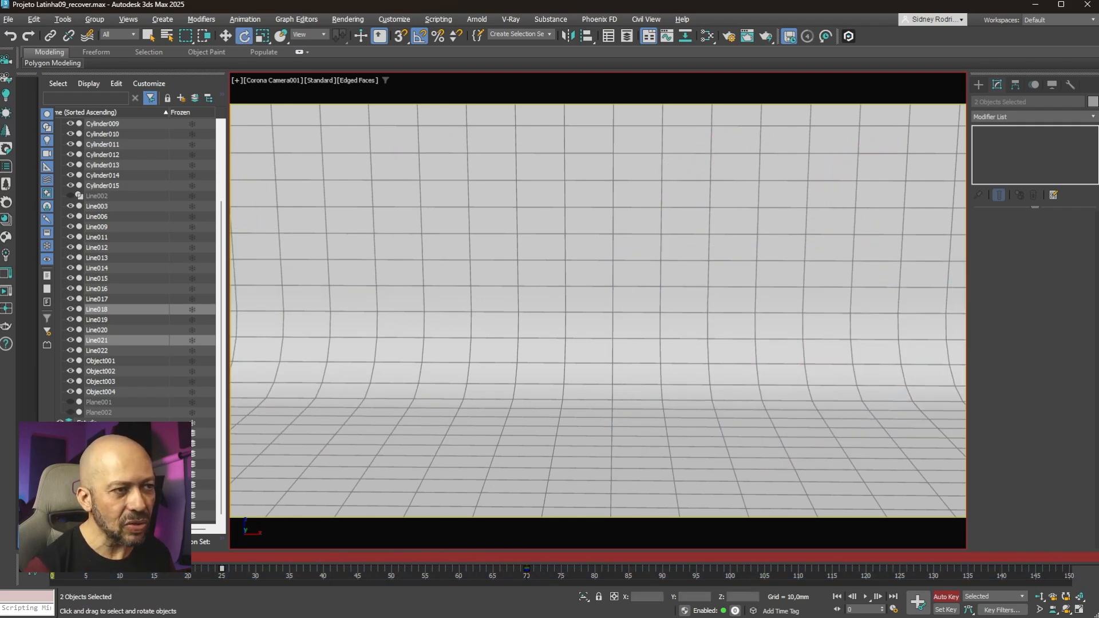
{"action": "left_click", "coordinate": [866, 598]}
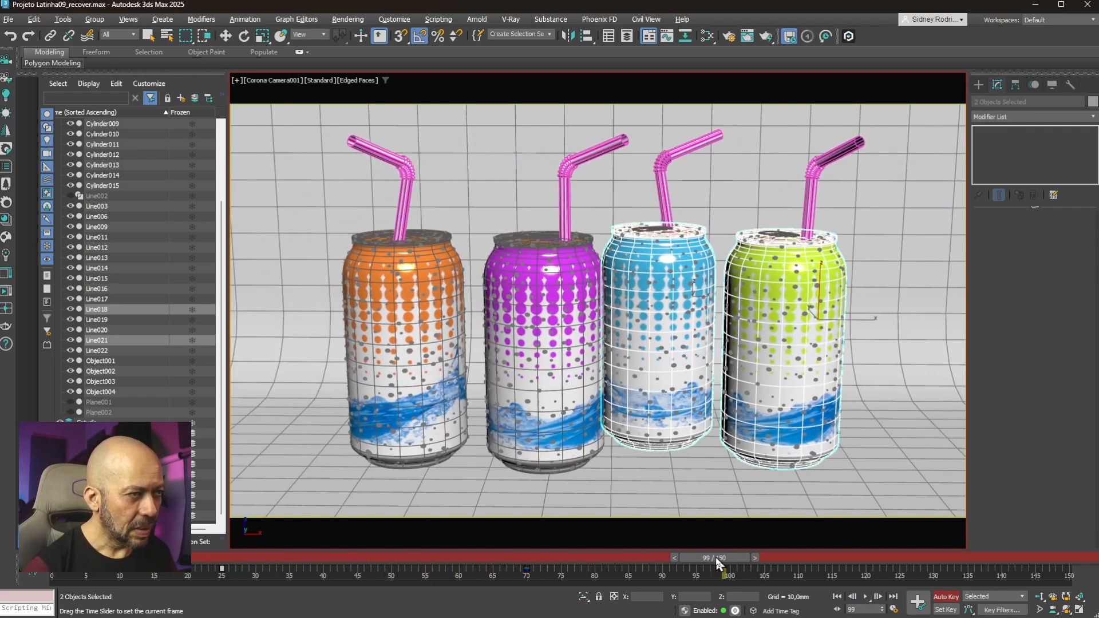
Step: At frame 25, move the blue and lime cans along X closer to the camera frame, keeping them out of view
{"action": "left_click_drag", "start_coordinate": [724, 558], "coordinate": [284, 562]}
{"action": "key", "text": "e"}
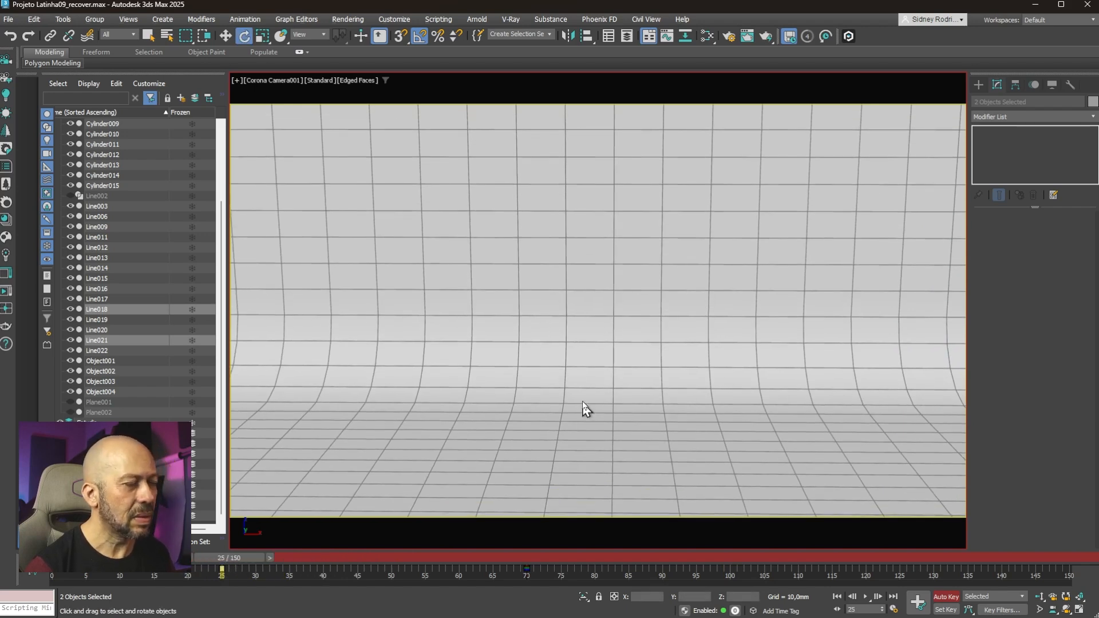
{"action": "left_click", "coordinate": [1080, 609]}
{"action": "scroll", "coordinate": [832, 174], "scroll_direction": "up", "scroll_amount": 6}
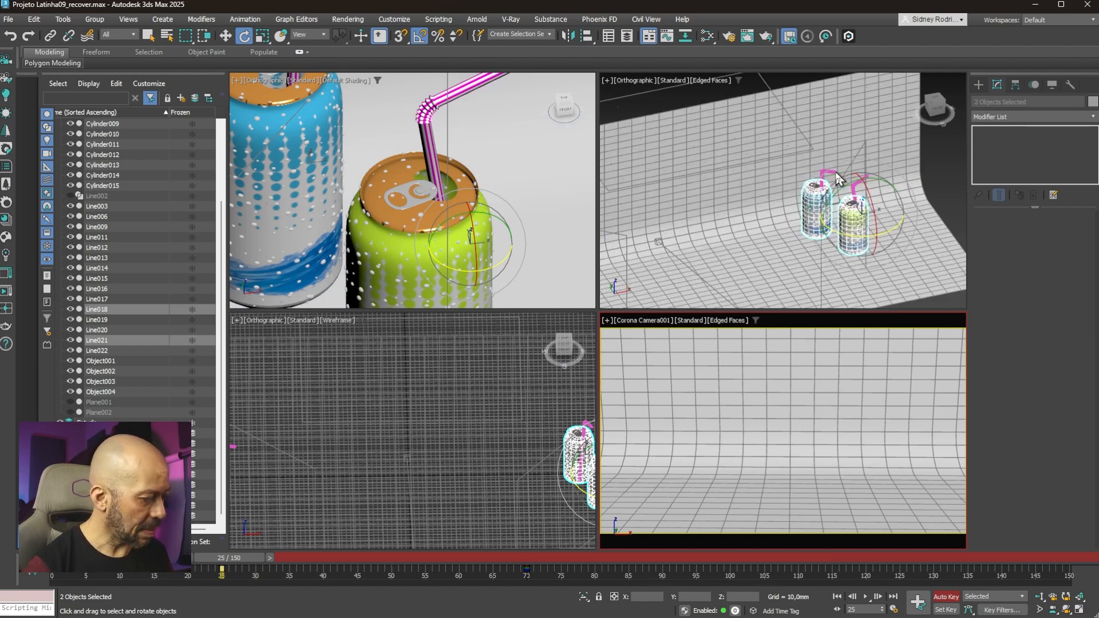
{"action": "key", "text": "w"}
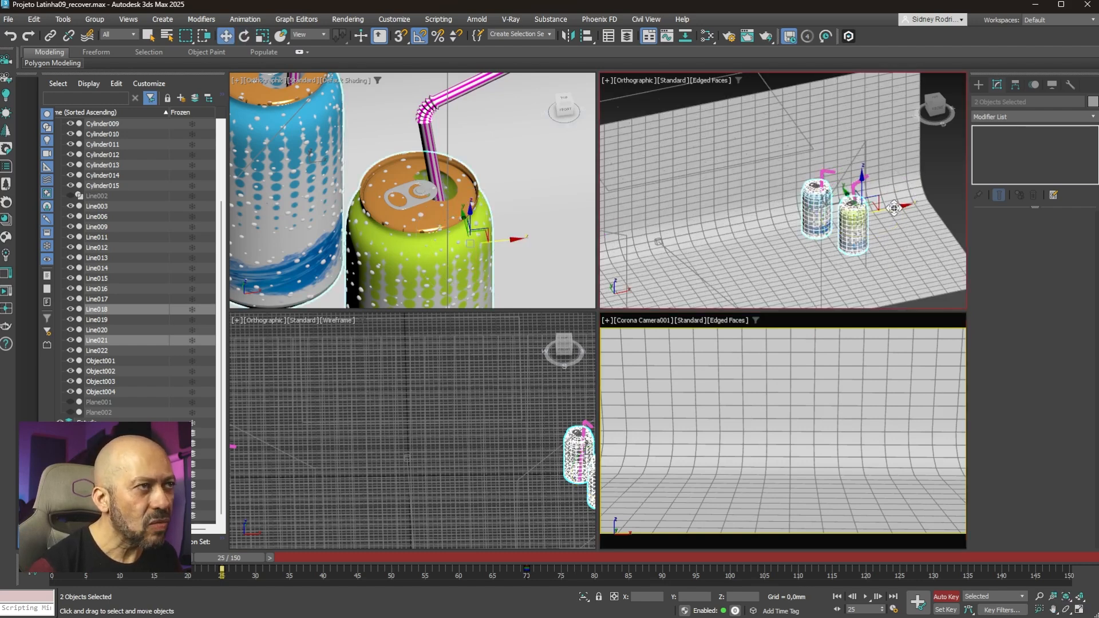
{"action": "left_click_drag", "start_coordinate": [894, 207], "coordinate": [856, 221]}
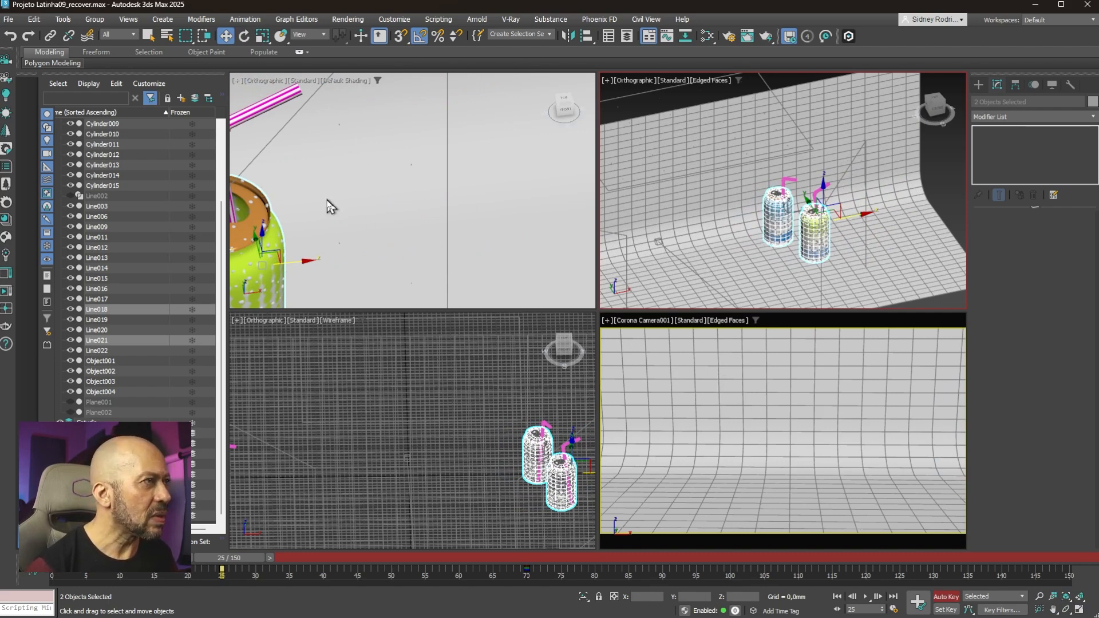
Step: At frame 30, move the orange and magenta cans along X closer to the camera frame, keeping them out of view
{"action": "middle_click_drag", "start_coordinate": [715, 237], "coordinate": [943, 166]}
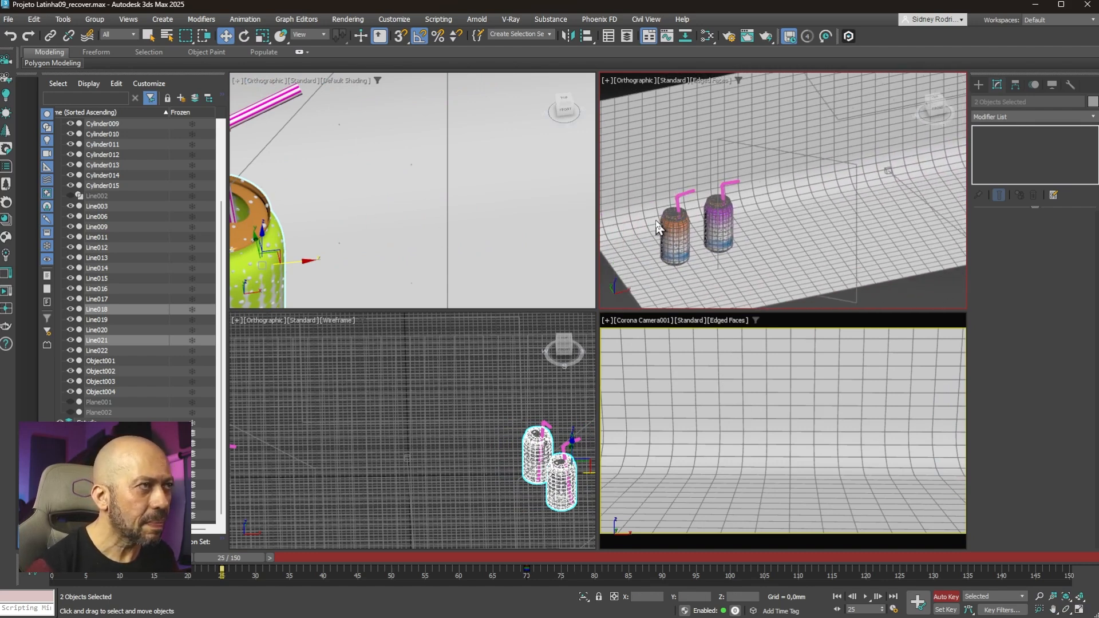
{"action": "left_click", "coordinate": [679, 222]}
{"action": "left_click", "coordinate": [724, 229], "text": "ctrl"}
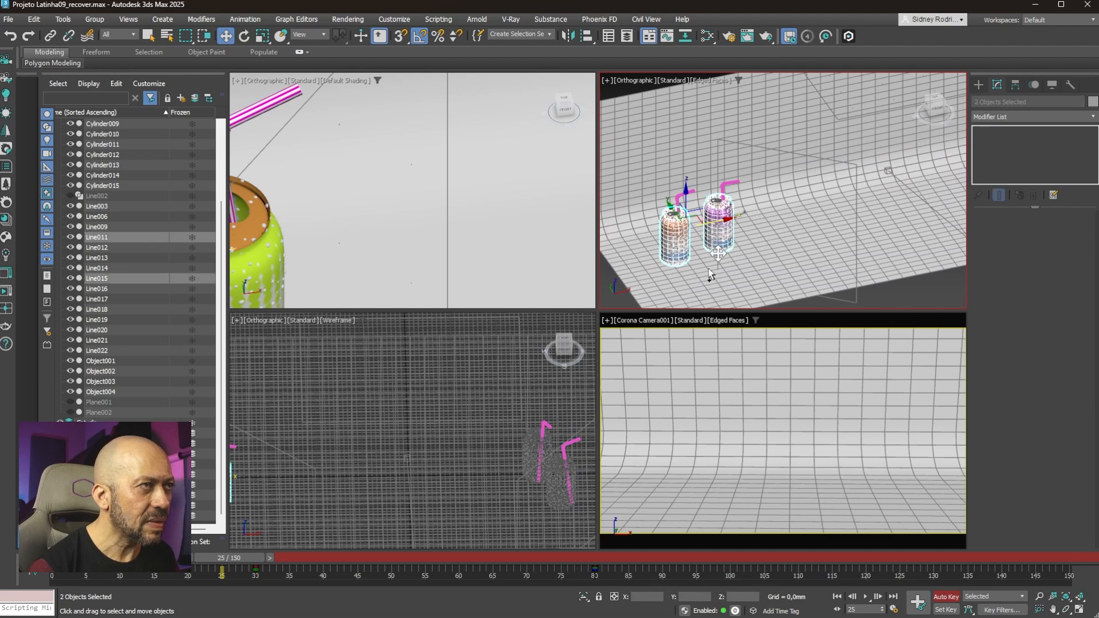
{"action": "left_click_drag", "start_coordinate": [240, 561], "coordinate": [274, 555]}
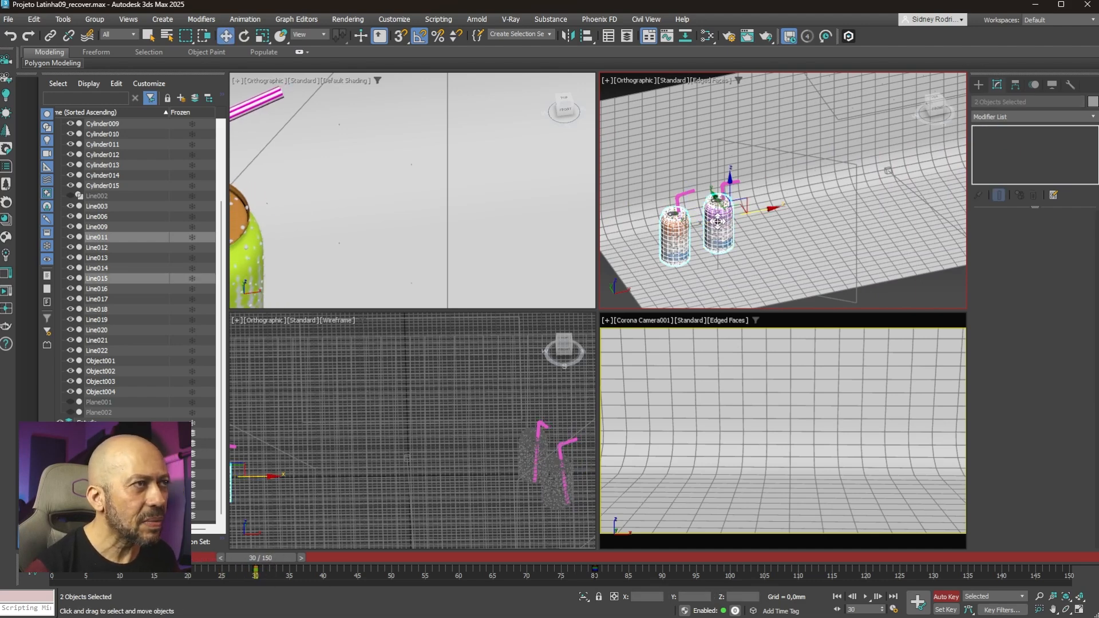
{"action": "left_click_drag", "start_coordinate": [719, 234], "coordinate": [773, 217]}
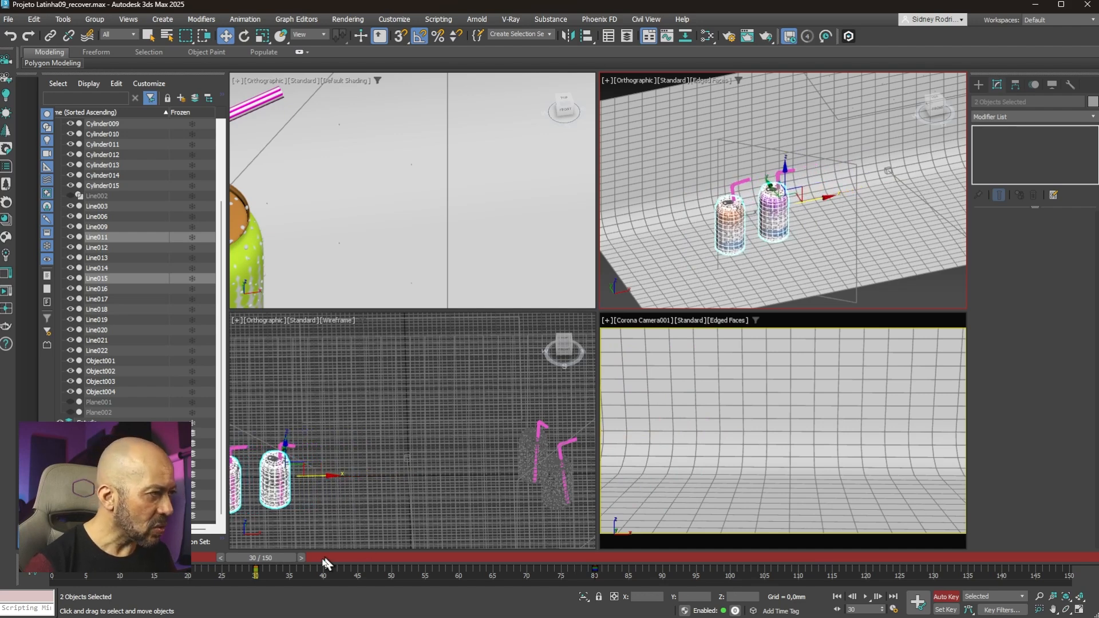
Step: Select all keyframes of the four cans and show their curves in an enlarged Curve Editor
{"action": "middle_click_drag", "start_coordinate": [831, 247], "coordinate": [671, 267]}
{"action": "left_click", "coordinate": [843, 165], "text": "ctrl"}
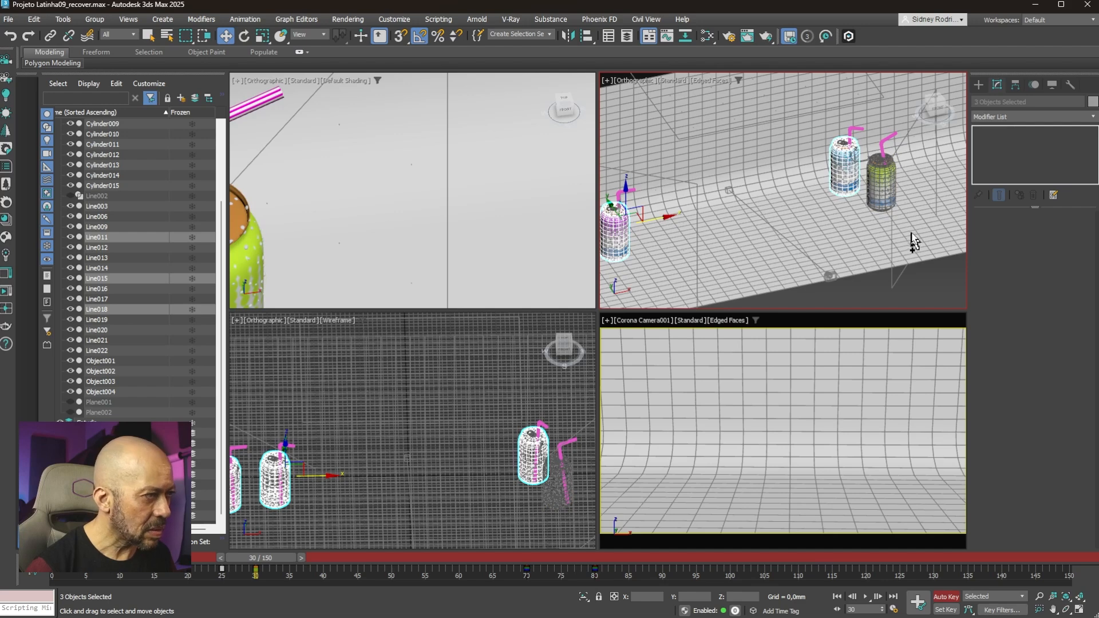
{"action": "left_click", "coordinate": [874, 195], "text": "ctrl"}
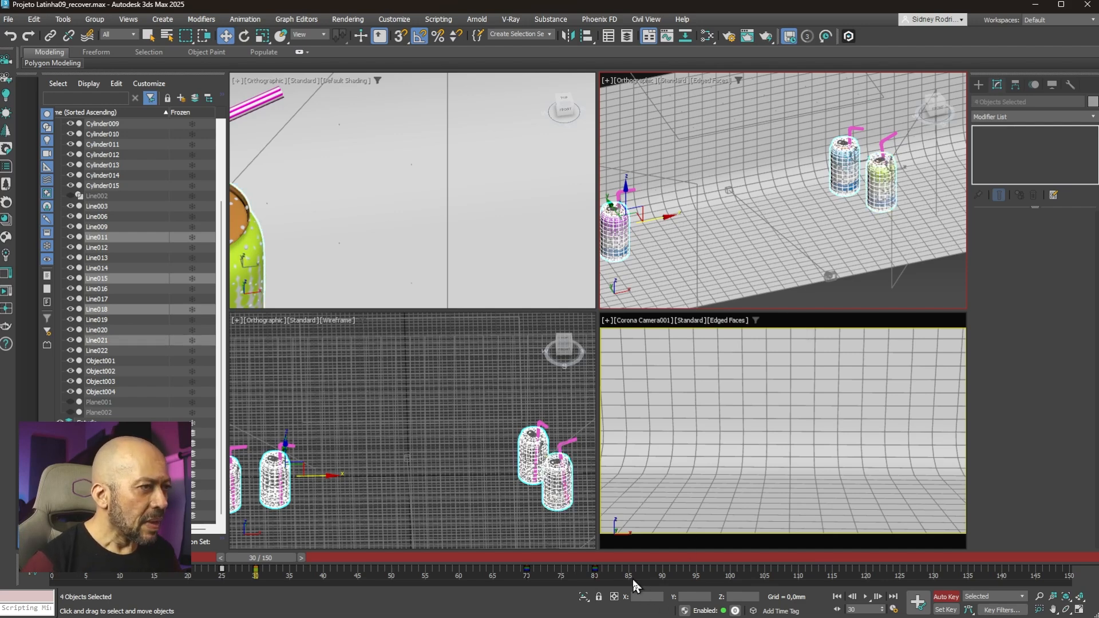
{"action": "left_click_drag", "start_coordinate": [621, 577], "coordinate": [306, 572]}
{"action": "left_click_drag", "start_coordinate": [173, 573], "coordinate": [172, 573]}
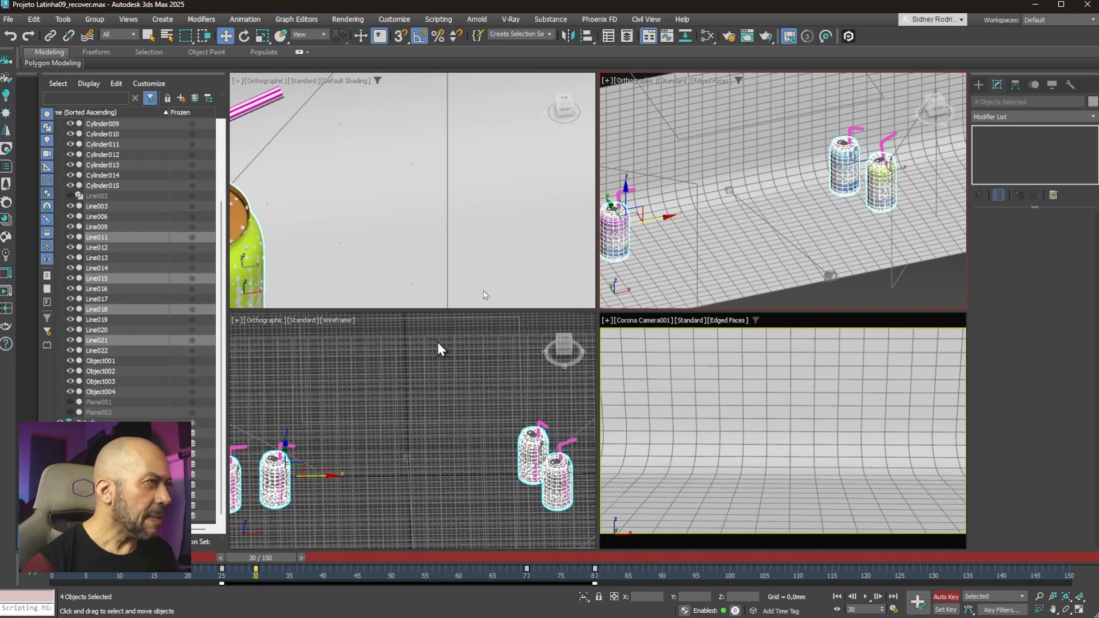
{"action": "left_click", "coordinate": [666, 37]}
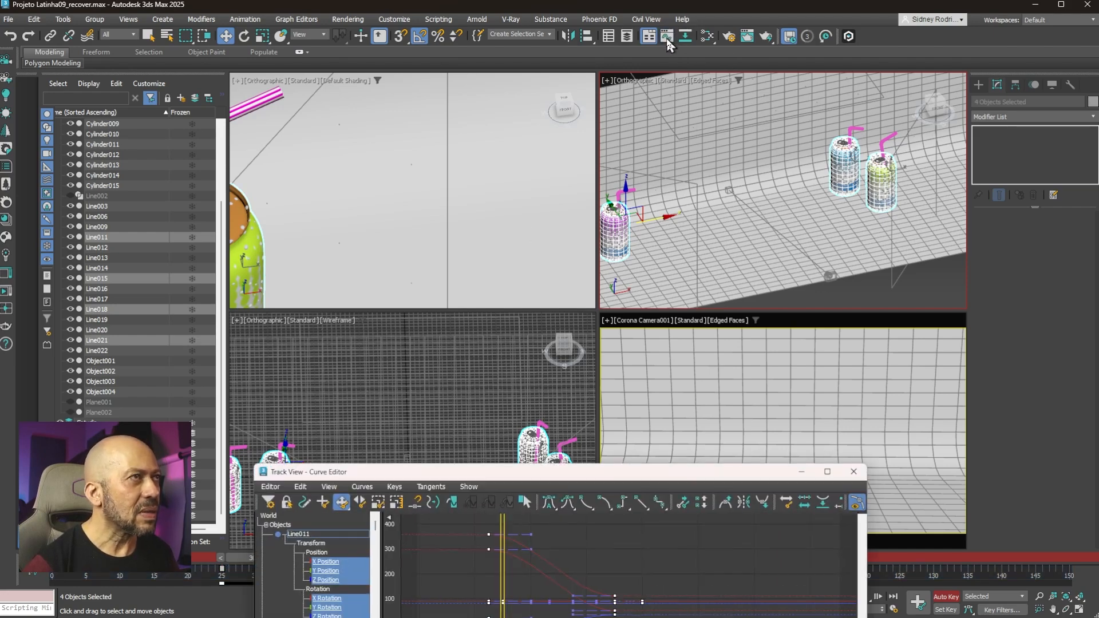
{"action": "left_click_drag", "start_coordinate": [596, 479], "coordinate": [473, 102]}
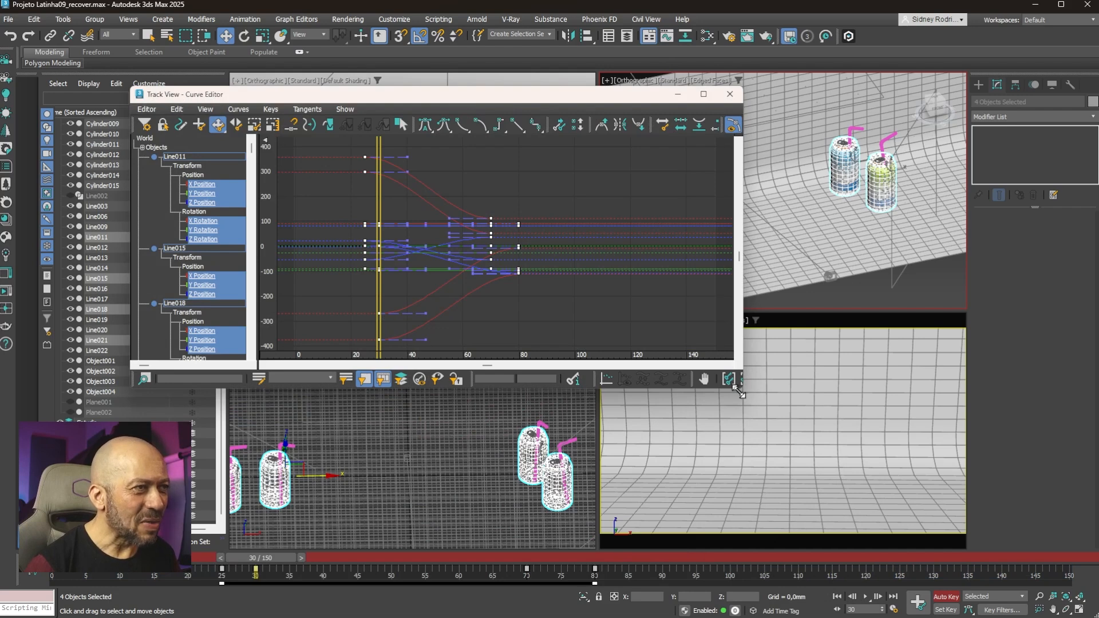
{"action": "left_click_drag", "start_coordinate": [738, 393], "coordinate": [809, 514]}
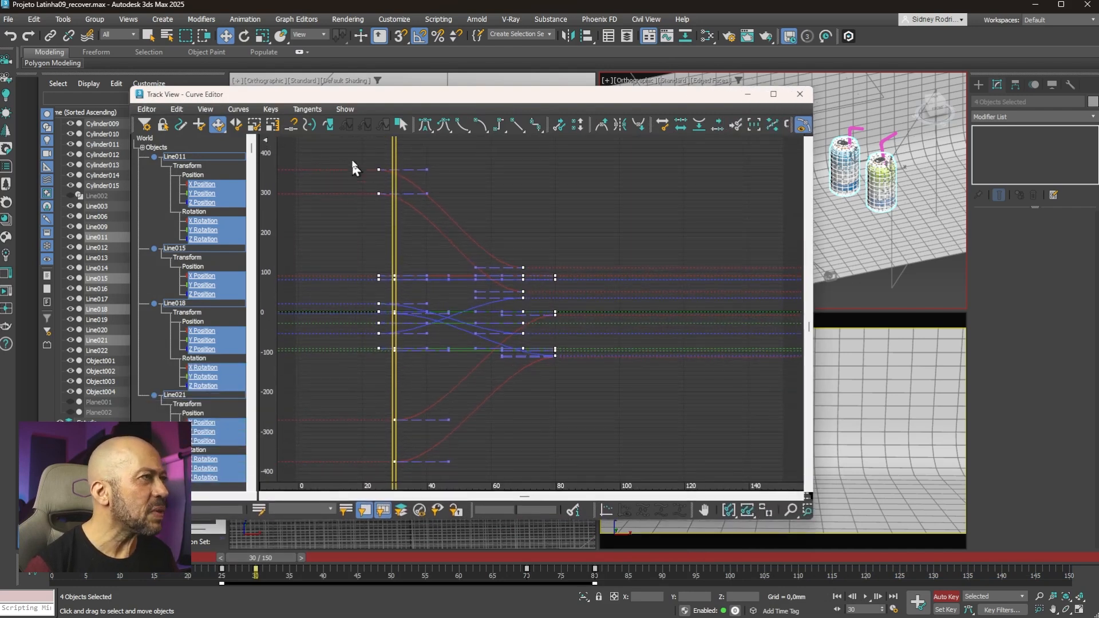
Step: Apply Fast tangents to the cans' starting keys at frames 25 and 30, and close the Curve Editor
{"action": "left_click_drag", "start_coordinate": [408, 475], "coordinate": [368, 150]}
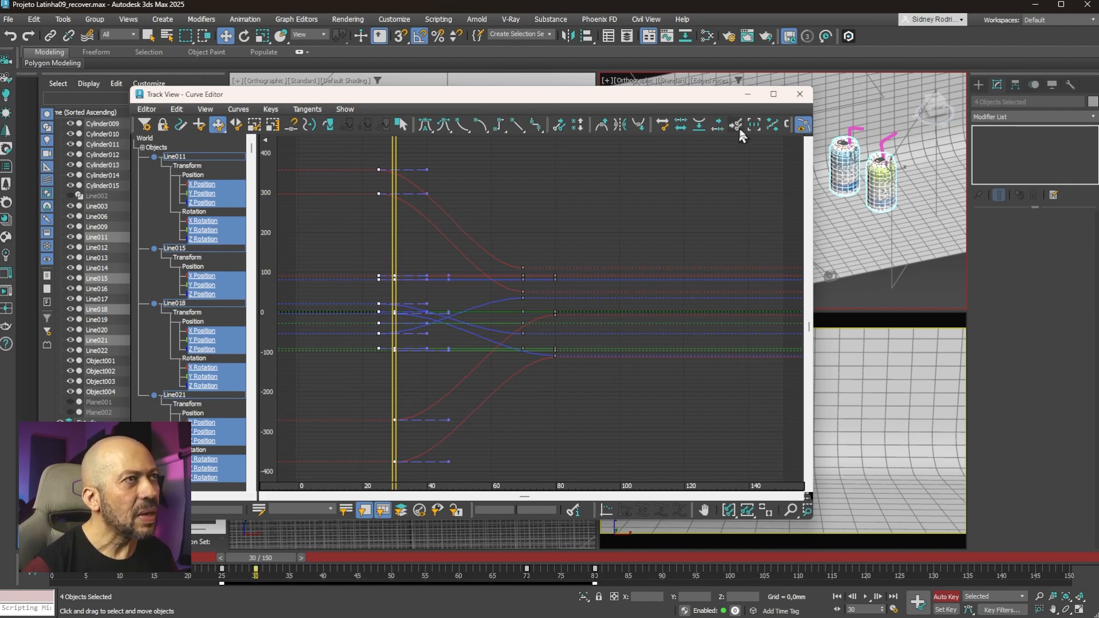
{"action": "left_click", "coordinate": [462, 123]}
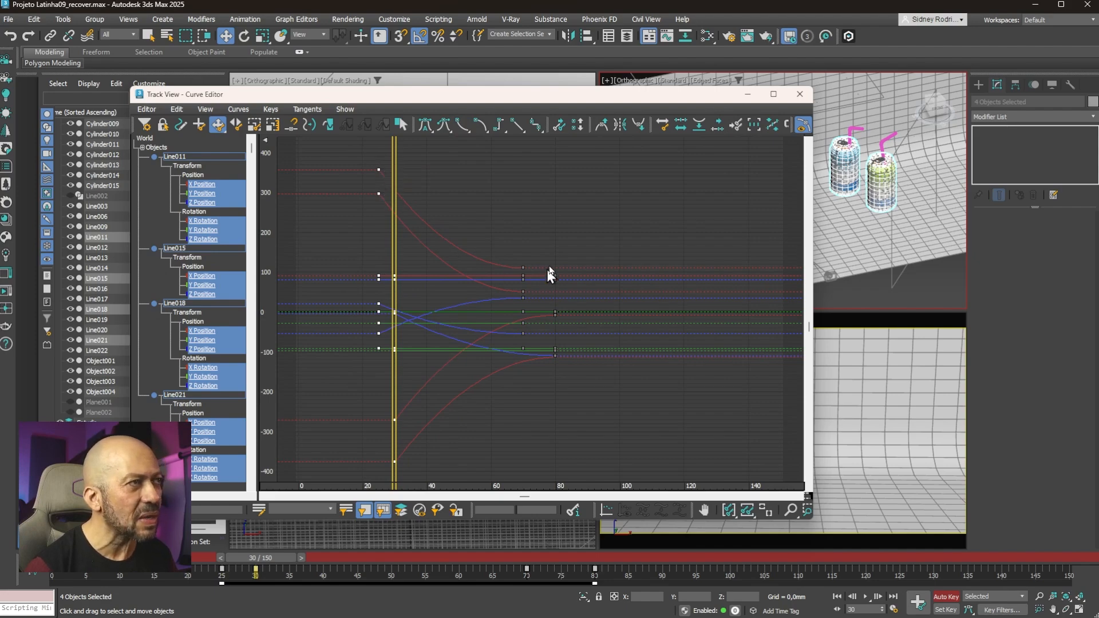
{"action": "left_click", "coordinate": [800, 94]}
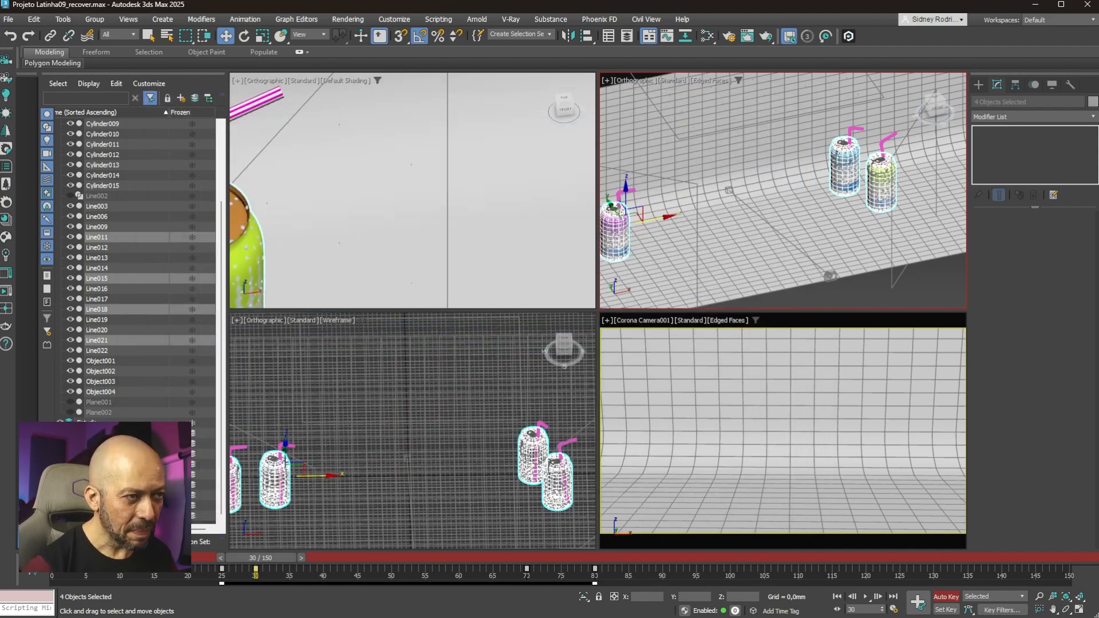
Step: Deselect the cans and play the animation from frame 0 to check the adjusted motion
{"action": "left_click", "coordinate": [837, 597]}
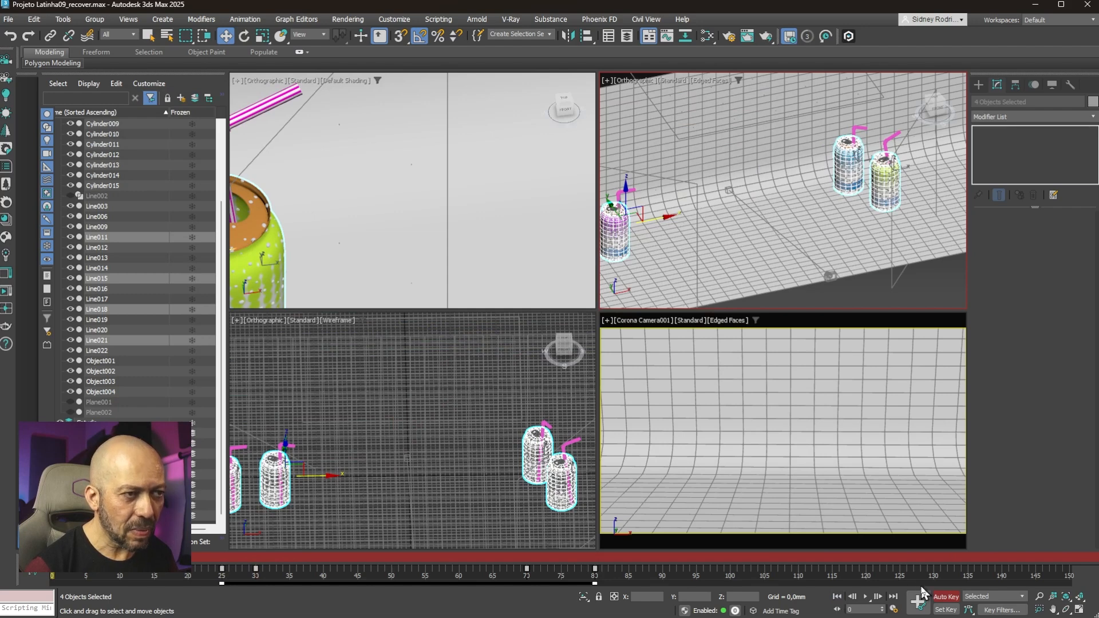
{"action": "left_click", "coordinate": [799, 195]}
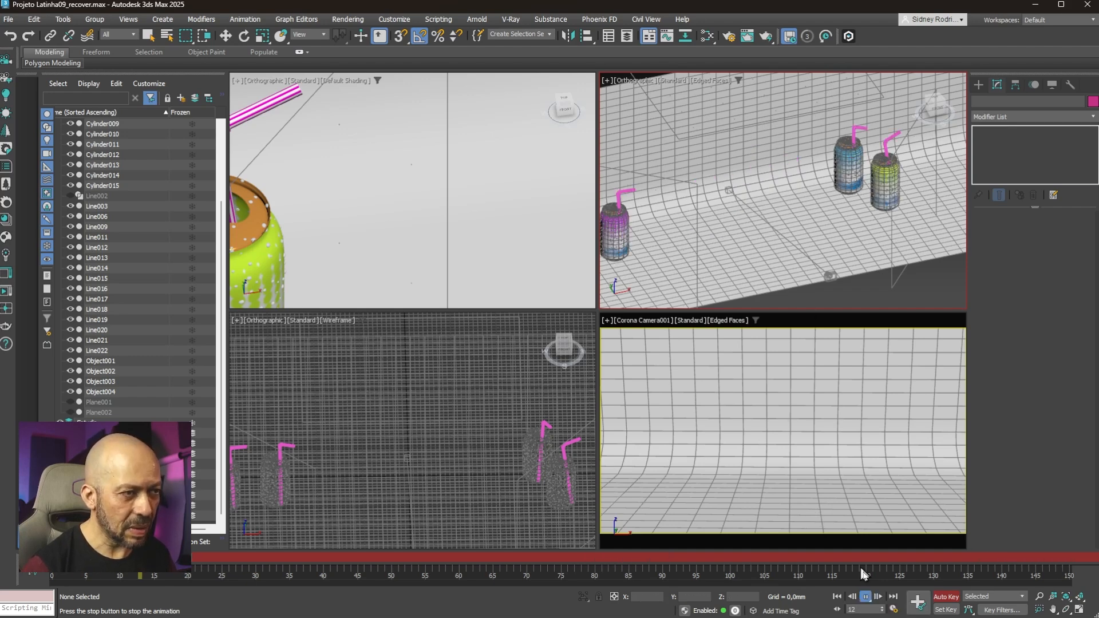
{"action": "left_click", "coordinate": [865, 598]}
Step: Compress the keyframe range of all four cans to end at frame 50, and replay the animation from the start
{"action": "key", "text": "w"}
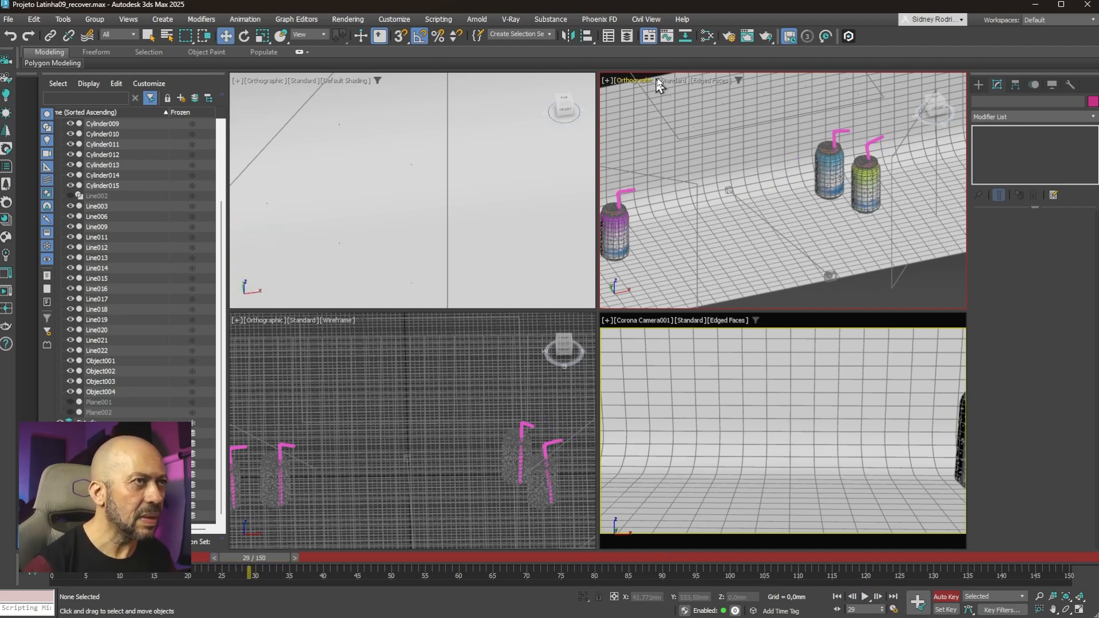
{"action": "left_click", "coordinate": [872, 176]}
{"action": "left_click", "coordinate": [828, 168], "text": "ctrl"}
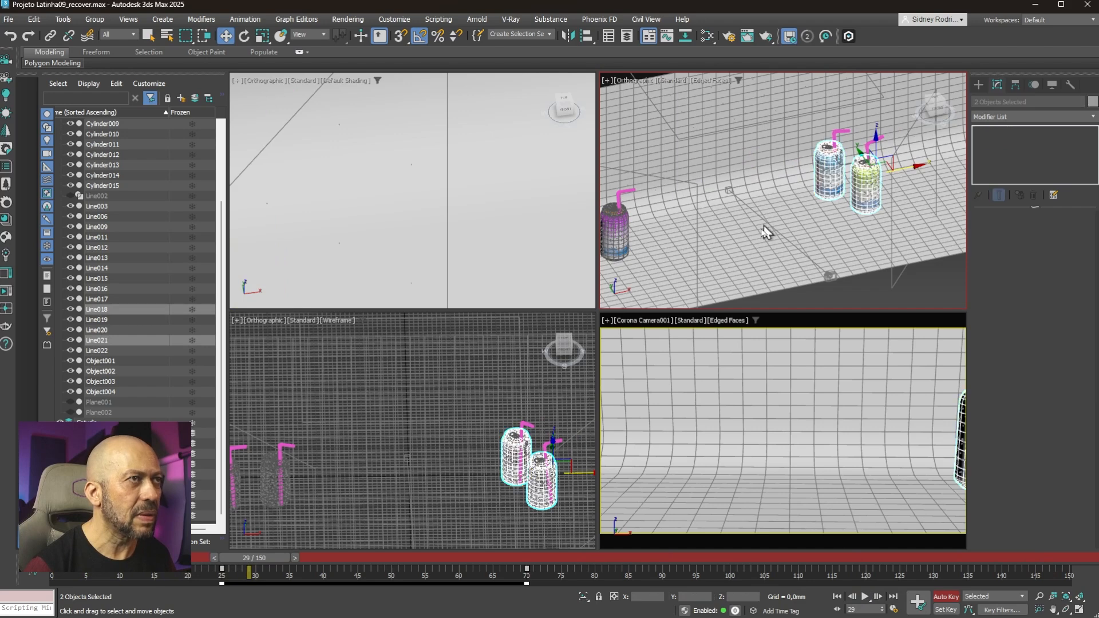
{"action": "middle_click_drag", "start_coordinate": [767, 232], "coordinate": [846, 232]}
{"action": "left_click", "coordinate": [712, 215], "text": "ctrl"}
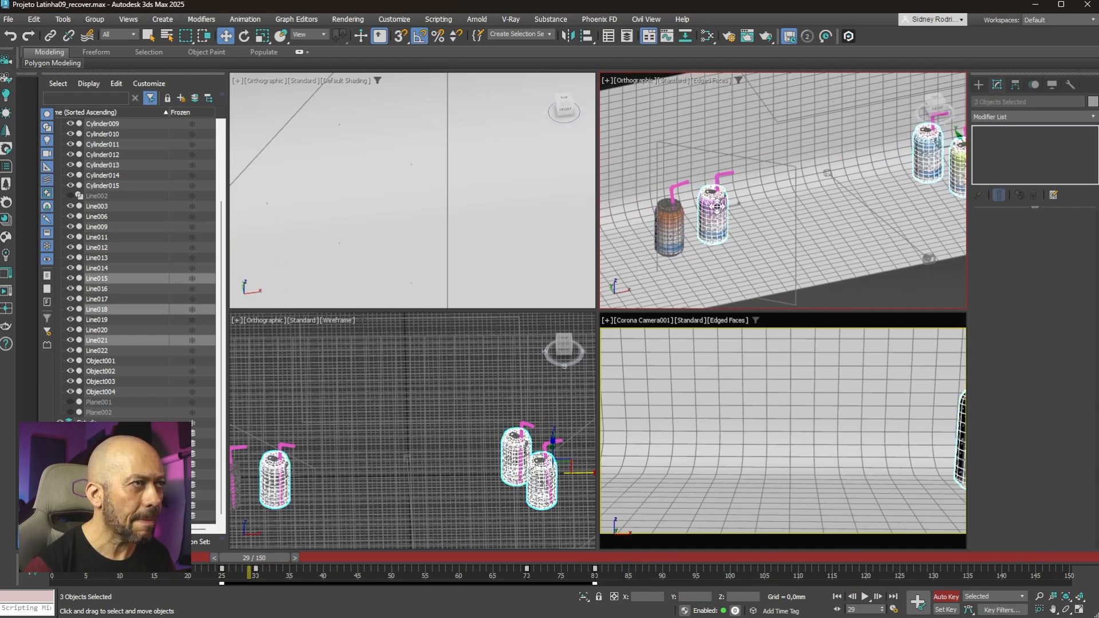
{"action": "left_click", "coordinate": [676, 251], "text": "ctrl"}
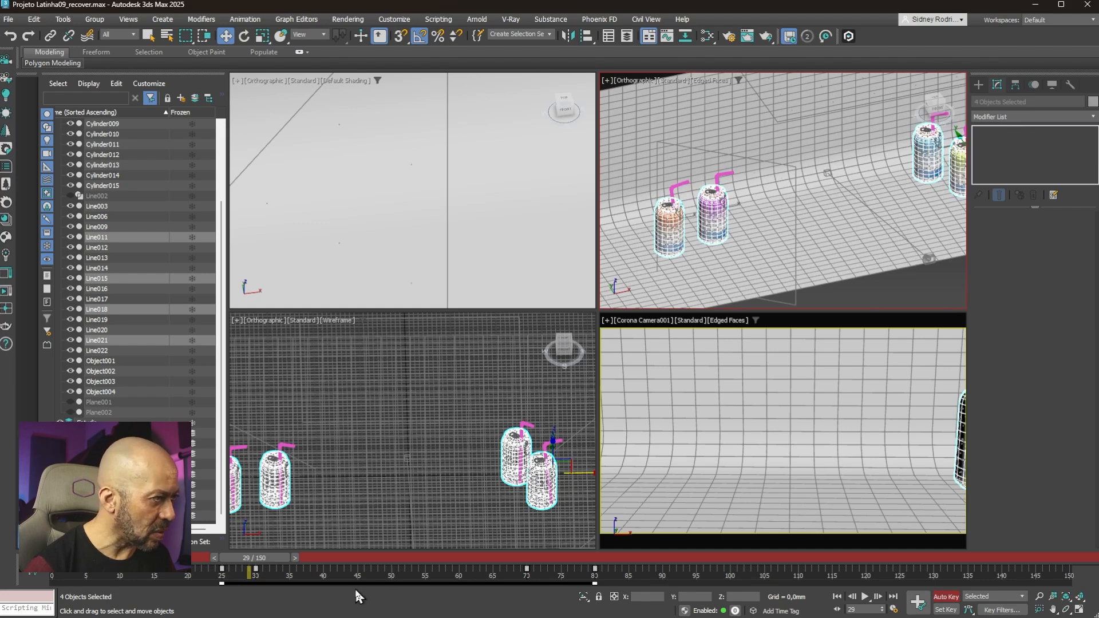
{"action": "left_click_drag", "start_coordinate": [362, 583], "coordinate": [195, 588]}
{"action": "left_click_drag", "start_coordinate": [254, 558], "coordinate": [40, 579]}
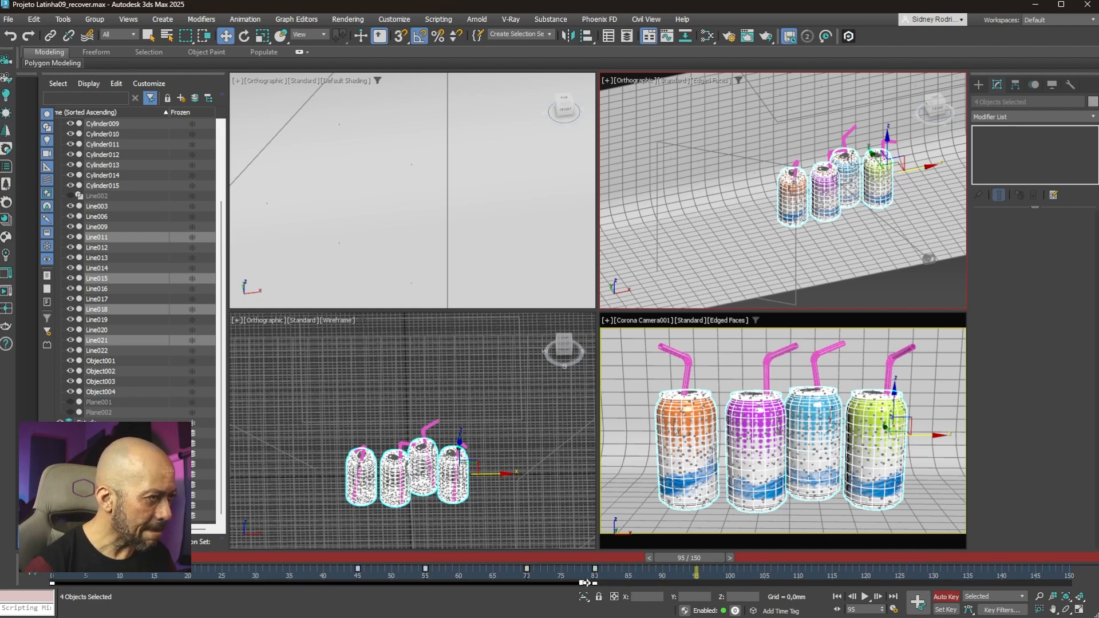
{"action": "left_click_drag", "start_coordinate": [392, 584], "coordinate": [385, 584]}
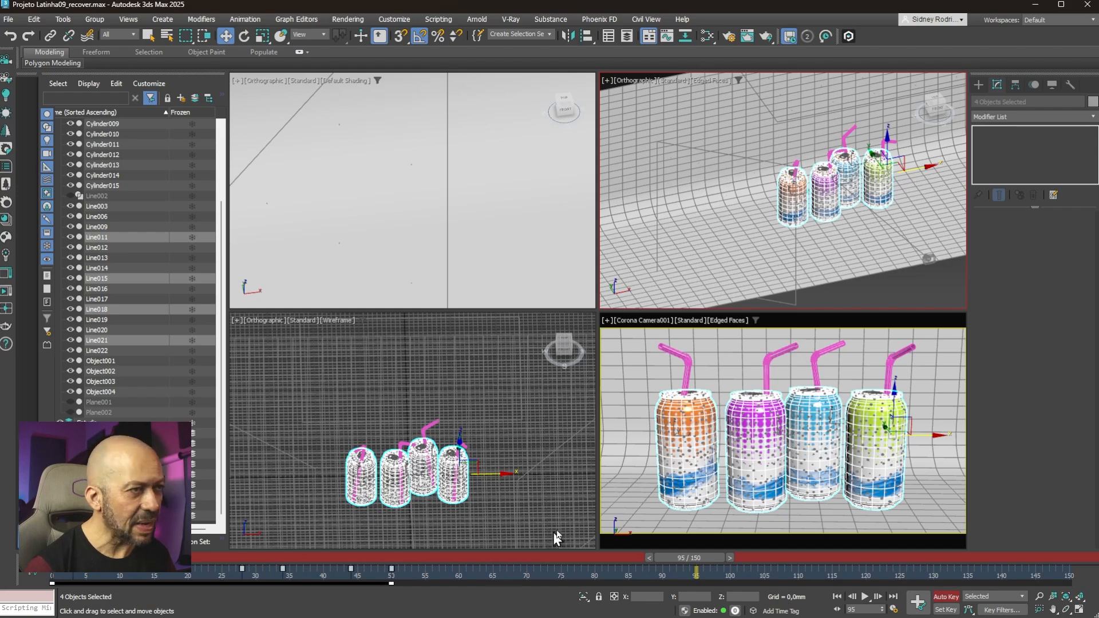
{"action": "left_click", "coordinate": [837, 596]}
{"action": "left_click", "coordinate": [865, 597]}
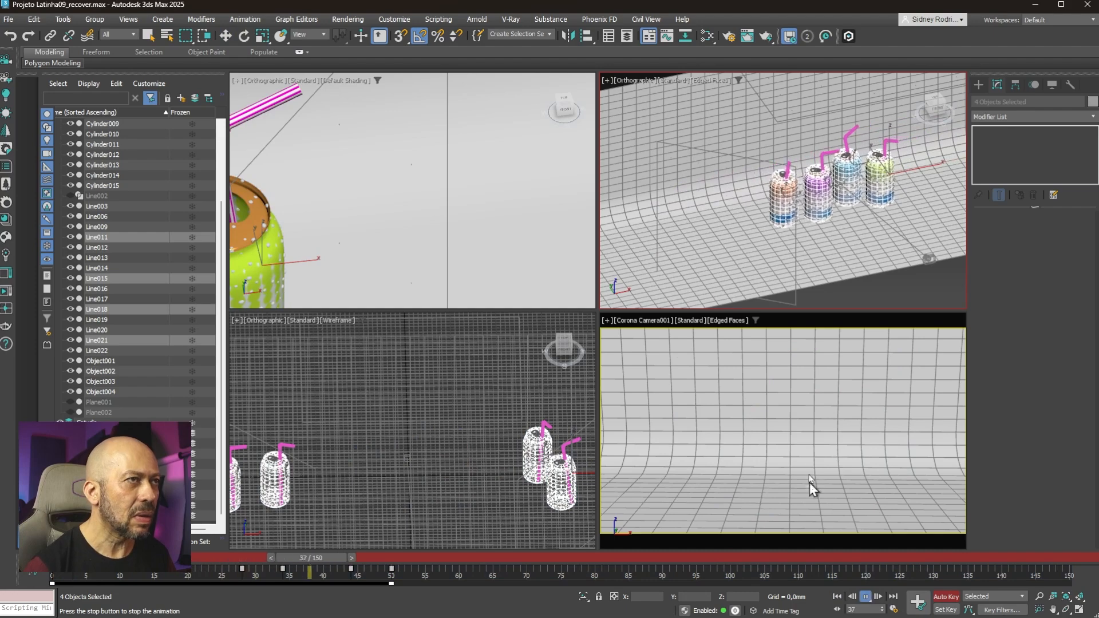
Step: Deselect the cans and play the animation from frame 0 to review the compressed timing
{"action": "left_click", "coordinate": [867, 596]}
{"action": "left_click", "coordinate": [837, 596]}
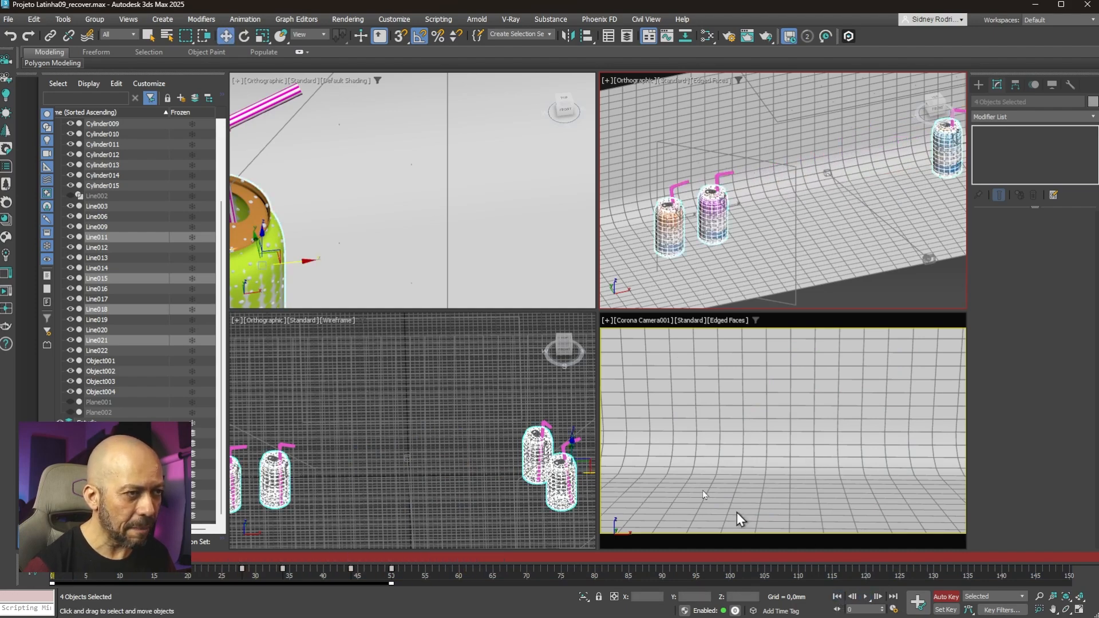
{"action": "left_click", "coordinate": [655, 411]}
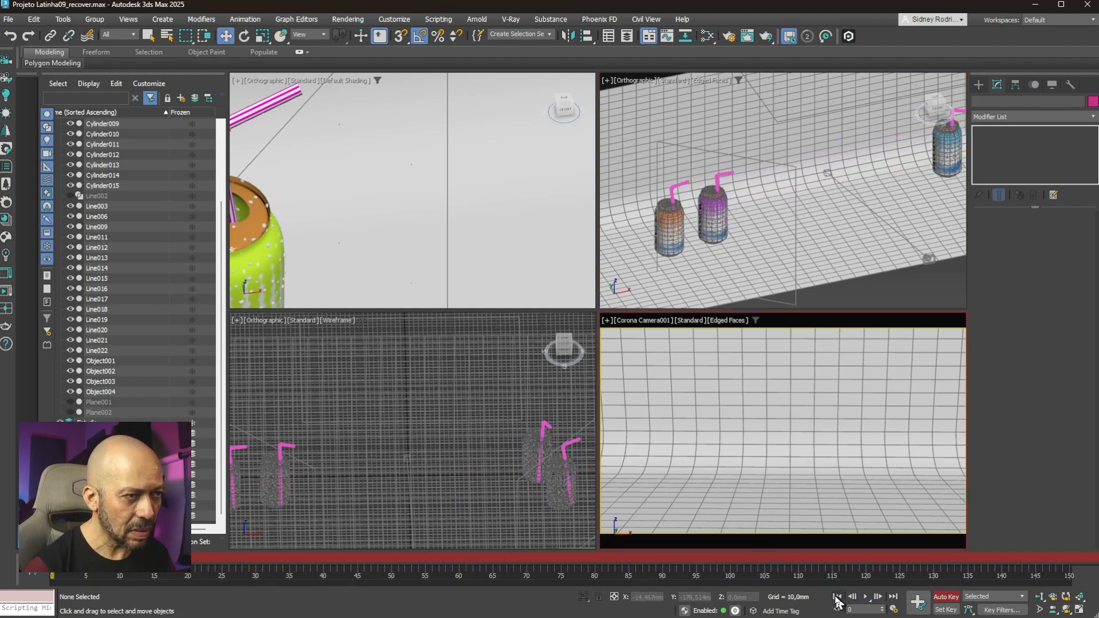
{"action": "left_click", "coordinate": [865, 598]}
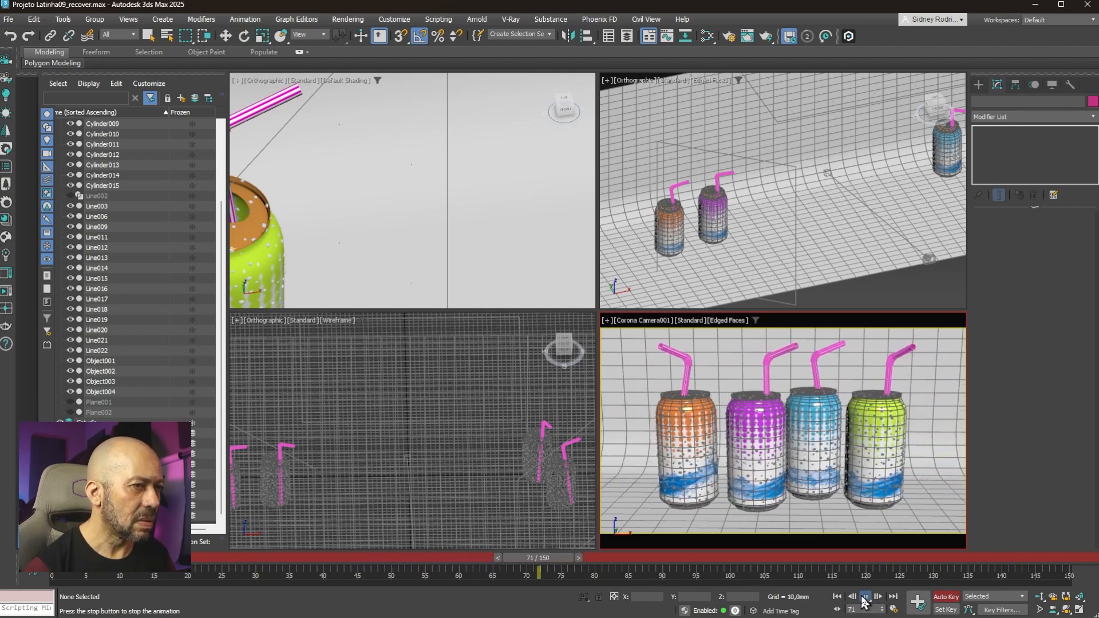
{"action": "left_click", "coordinate": [865, 598]}
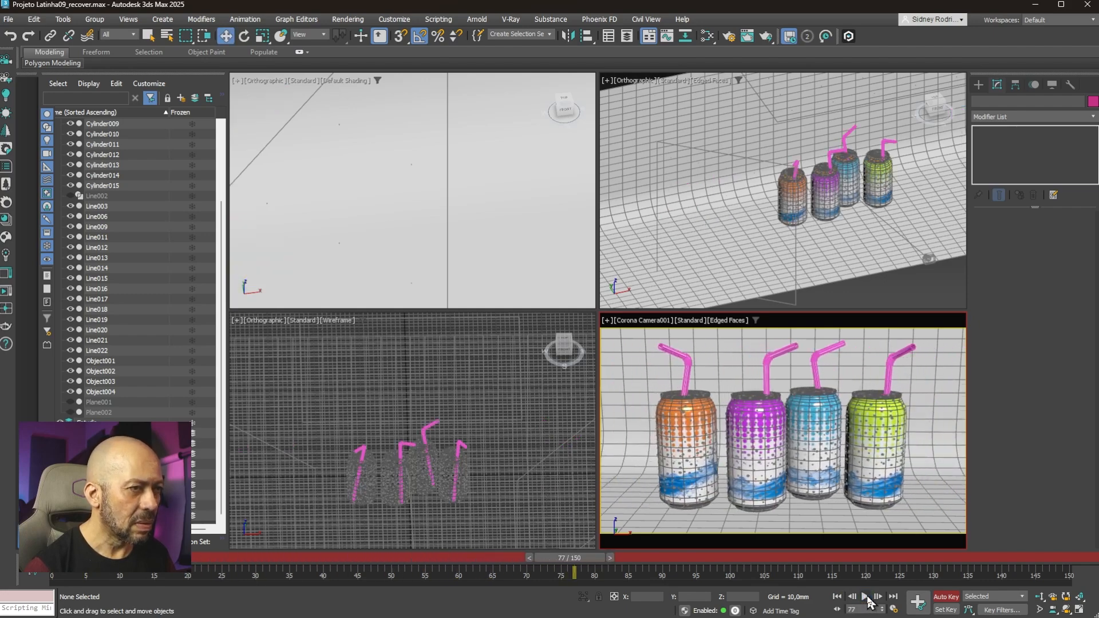
Step: Select the four cans, compress their keyframe range to end at frame 30, and scrub back to check the motion
{"action": "left_click", "coordinate": [707, 436]}
{"action": "left_click", "coordinate": [755, 444], "text": "ctrl"}
{"action": "left_click", "coordinate": [836, 459], "text": "ctrl"}
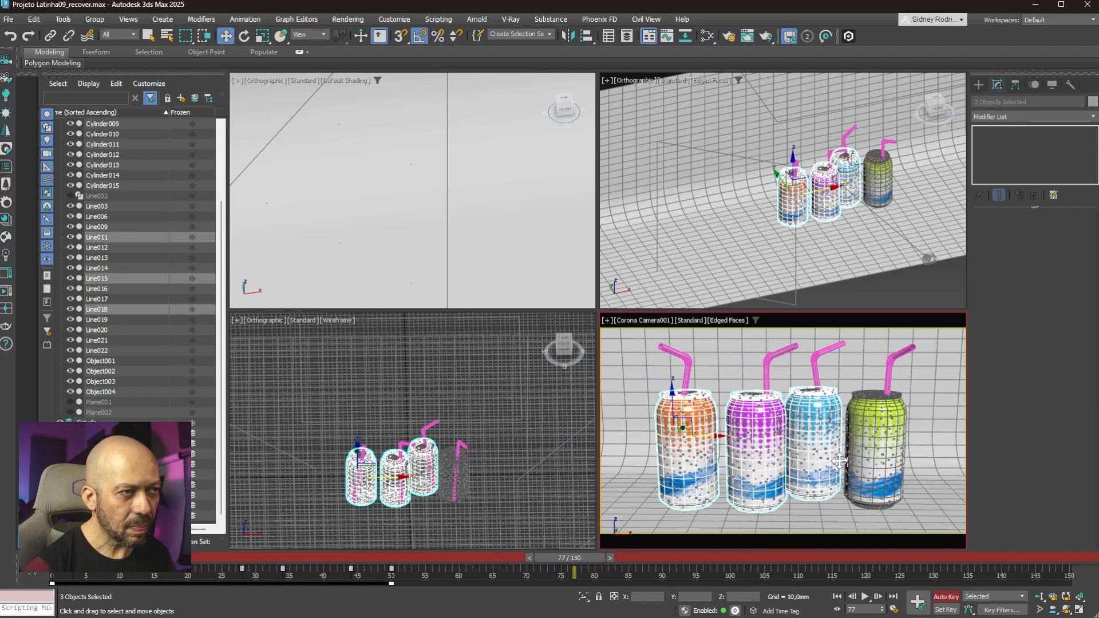
{"action": "left_click", "coordinate": [864, 452], "text": "ctrl"}
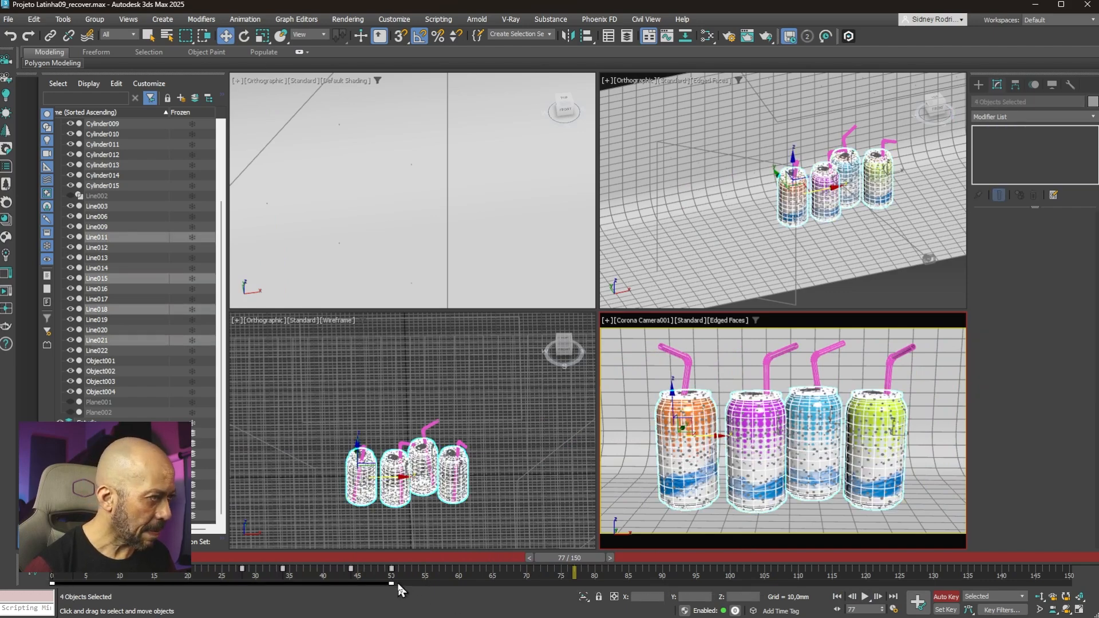
{"action": "left_click_drag", "start_coordinate": [392, 584], "coordinate": [253, 586]}
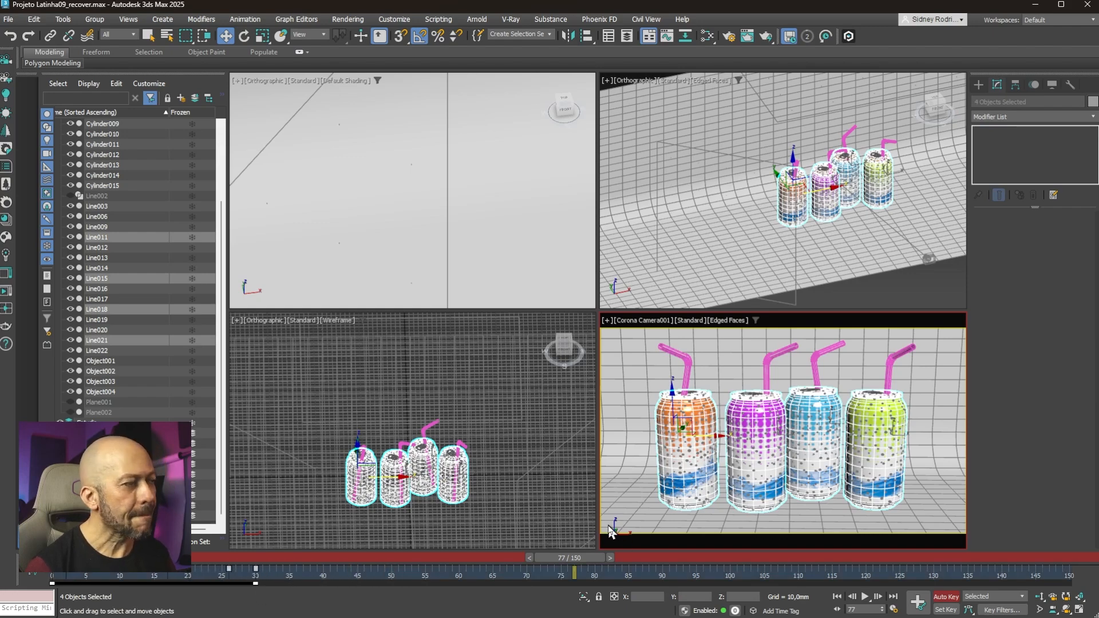
{"action": "left_click_drag", "start_coordinate": [581, 556], "coordinate": [107, 574]}
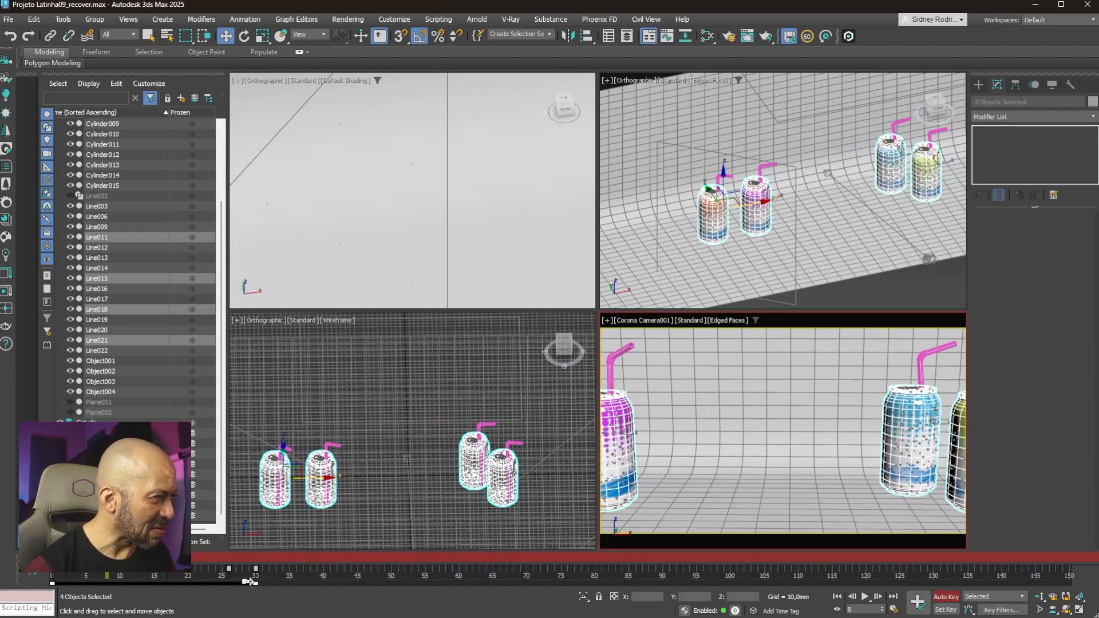
Step: Extend the cans' keyframe range to end at frame 35 and replay the animation from frame 0
{"action": "left_click_drag", "start_coordinate": [252, 583], "coordinate": [289, 584]}
{"action": "left_click_drag", "start_coordinate": [107, 574], "coordinate": [52, 575]}
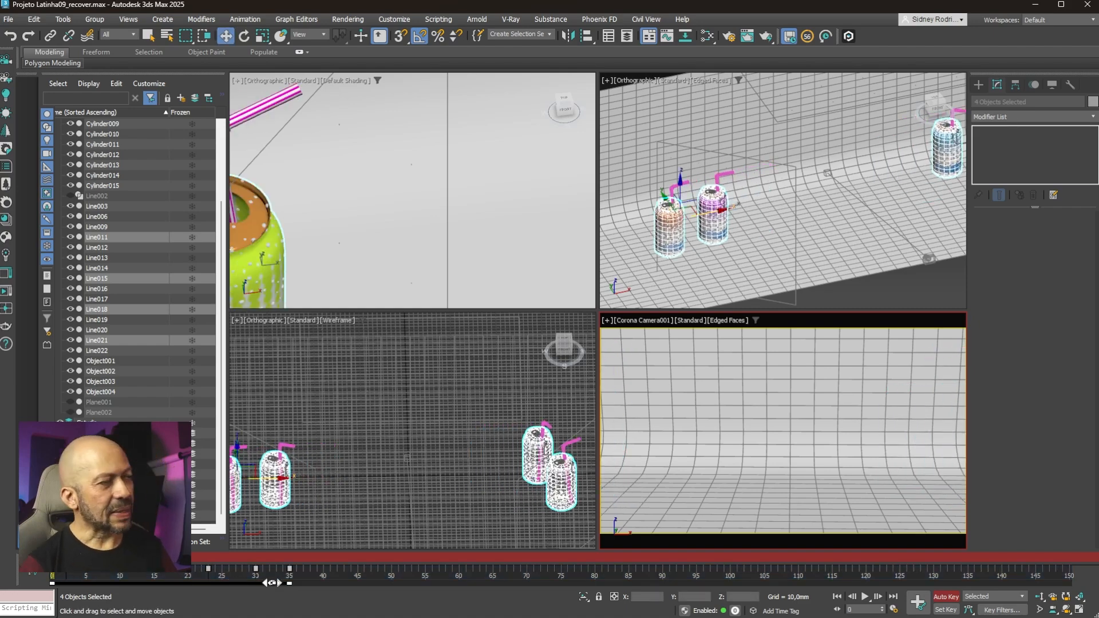
{"action": "left_click", "coordinate": [864, 597]}
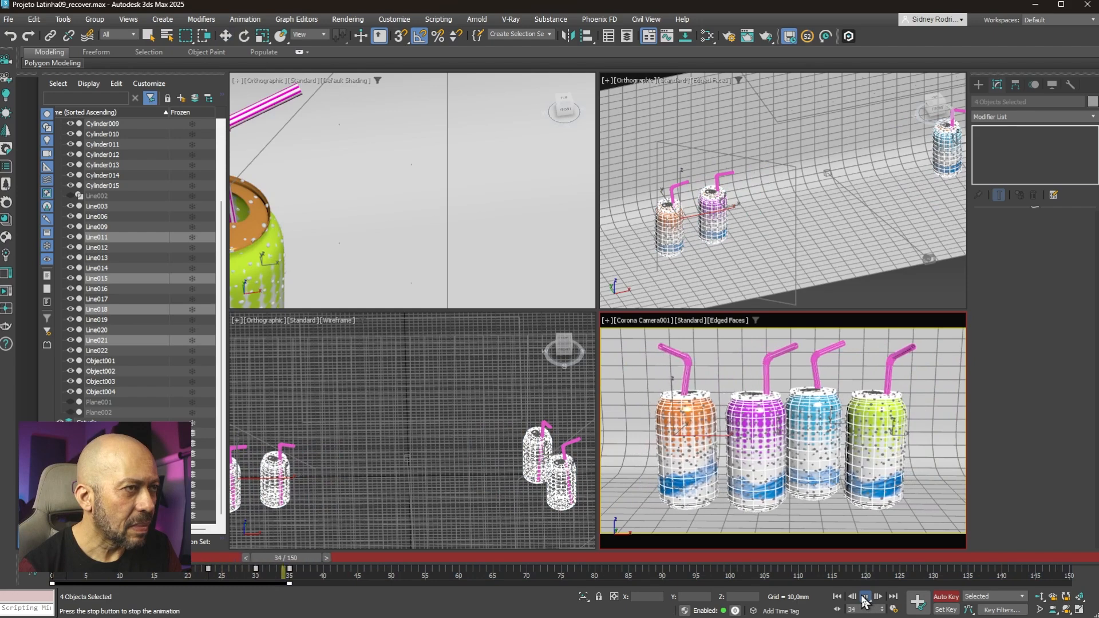
{"action": "left_click", "coordinate": [865, 596]}
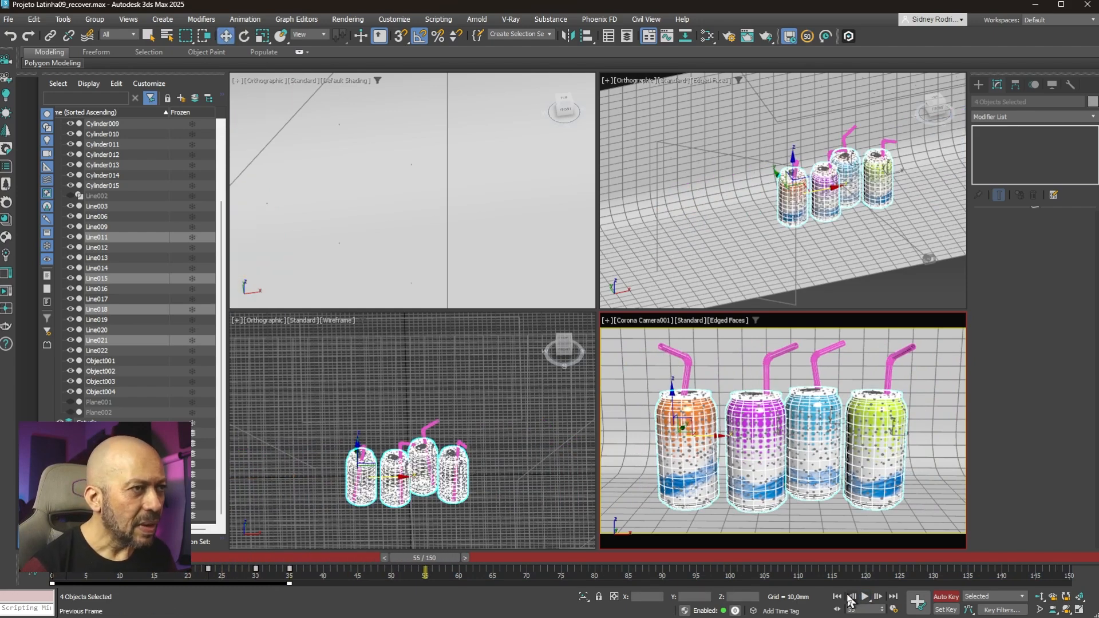
Step: Scrub to frame 40, select the green can's straw, and zoom in on it in the orthographic view
{"action": "left_click_drag", "start_coordinate": [423, 558], "coordinate": [231, 569]}
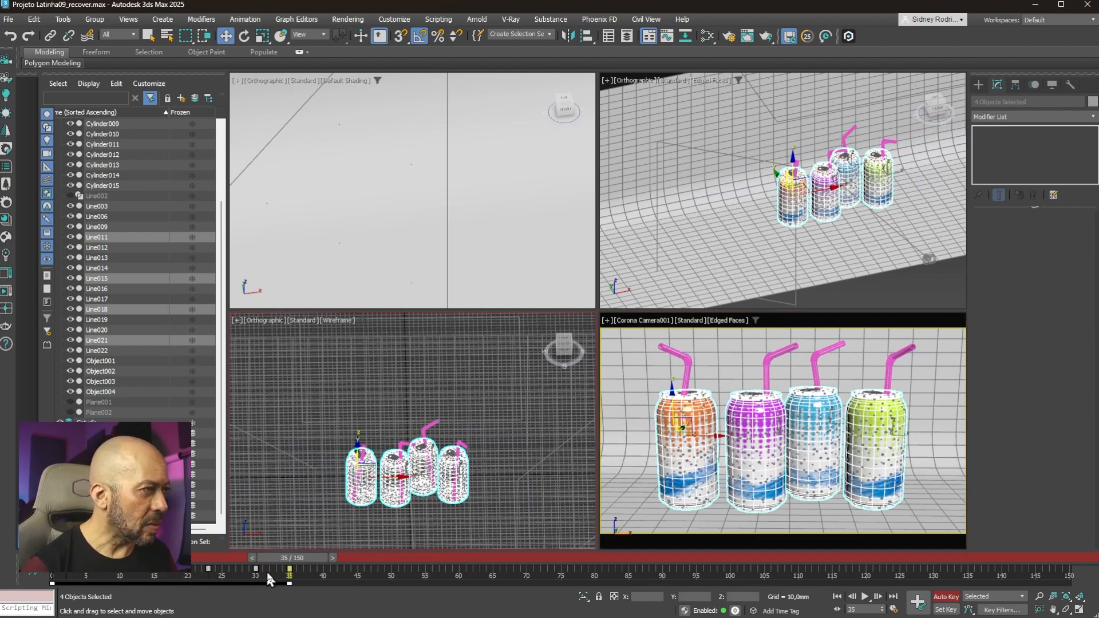
{"action": "mouse_move", "coordinate": [317, 559]}
{"action": "left_mouse_down"}
{"action": "mouse_move", "coordinate": [114, 564]}
{"action": "mouse_move", "coordinate": [324, 567]}
{"action": "left_mouse_up"}
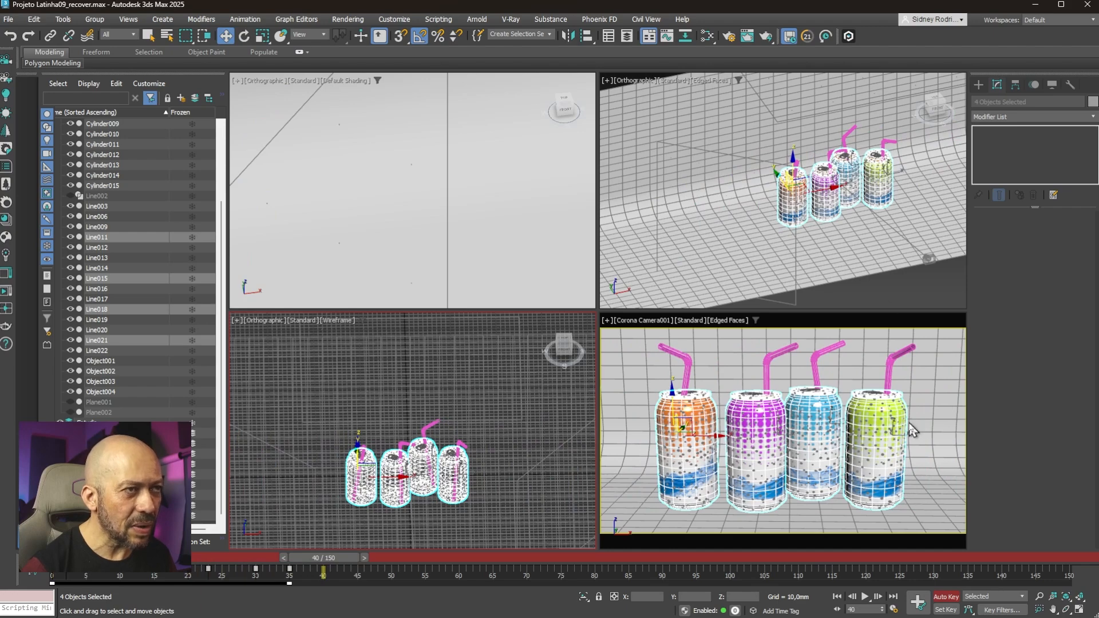
{"action": "left_click", "coordinate": [892, 388]}
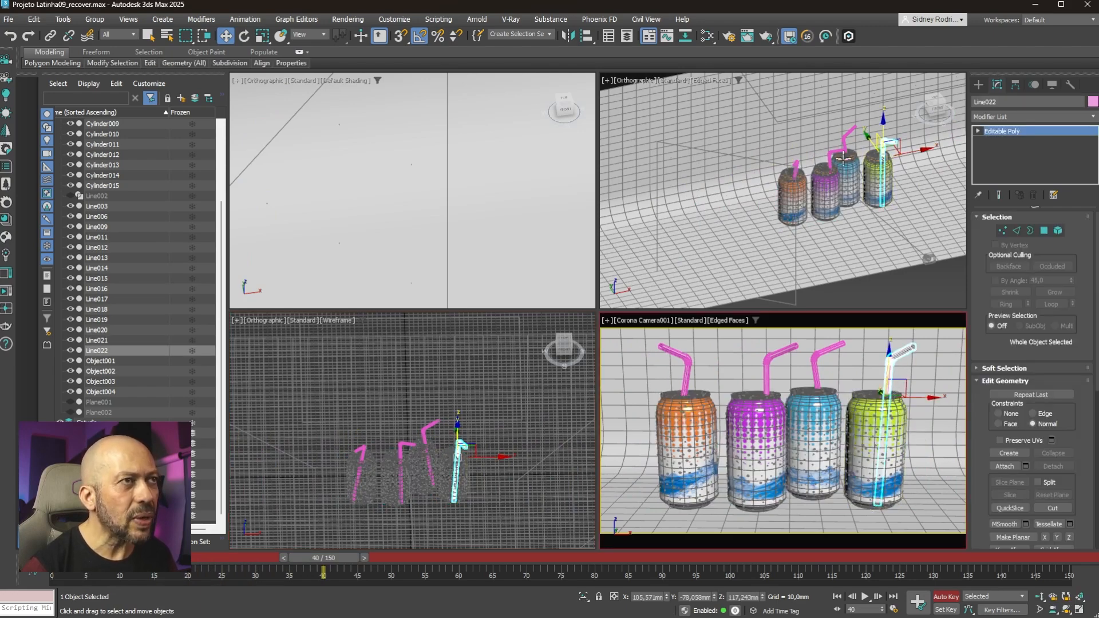
{"action": "scroll", "coordinate": [882, 148], "scroll_direction": "up", "scroll_amount": 5}
{"action": "scroll", "coordinate": [882, 148], "scroll_direction": "up", "scroll_amount": 3}
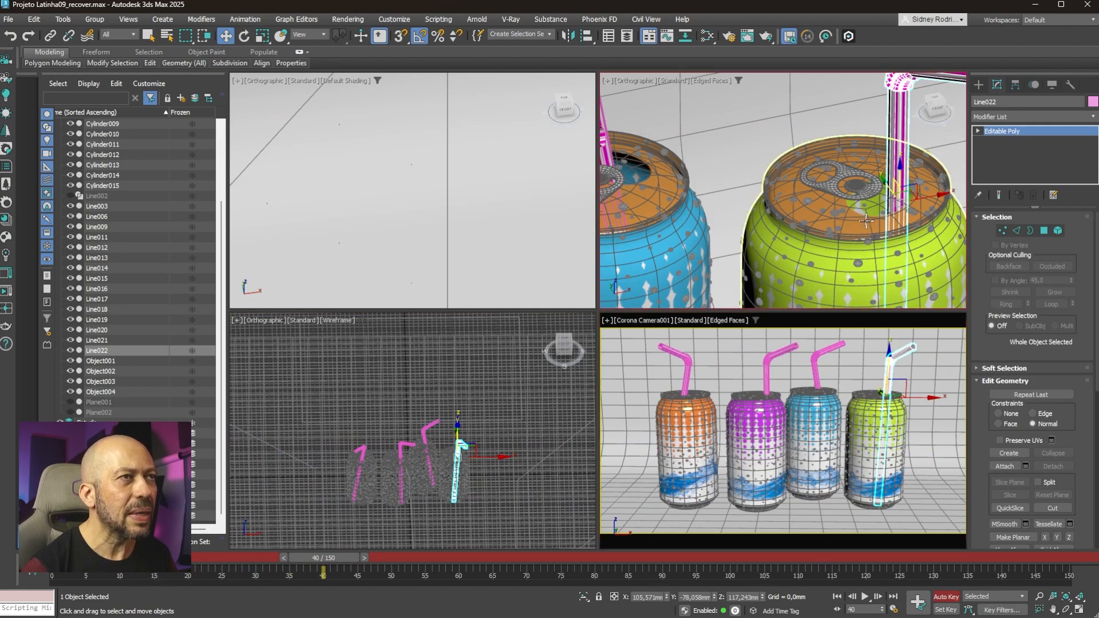
{"action": "middle_click_drag", "start_coordinate": [882, 148], "coordinate": [792, 206]}
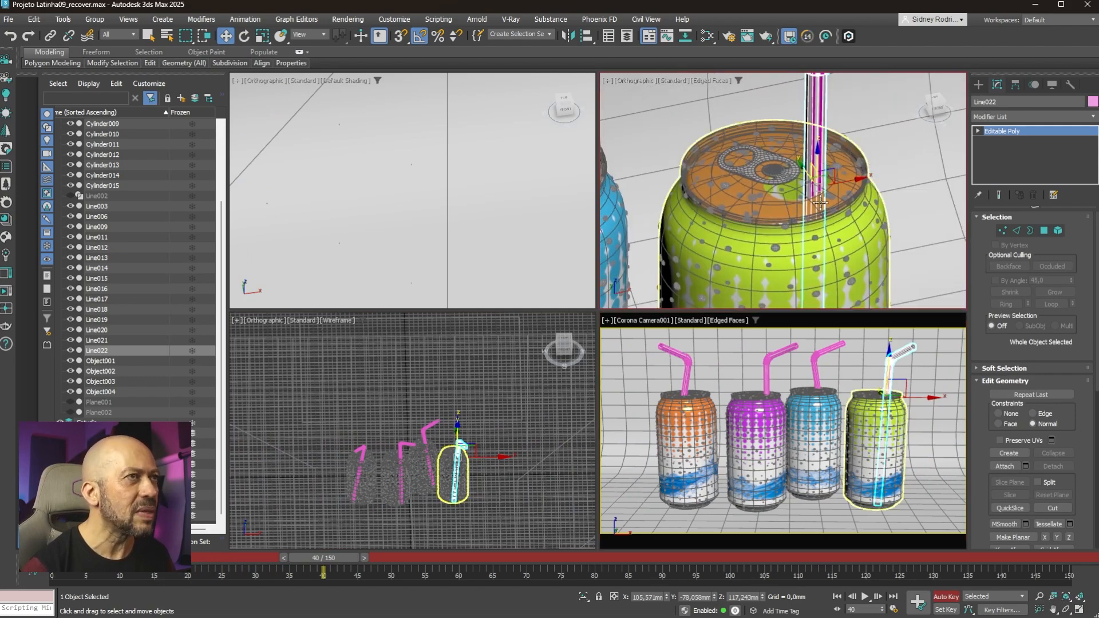
Step: Using the Local coordinate system, keyframe the green can's straw at frame 30 and rotate it -30 degrees about its long axis at frame 40
{"action": "left_click", "coordinate": [244, 36]}
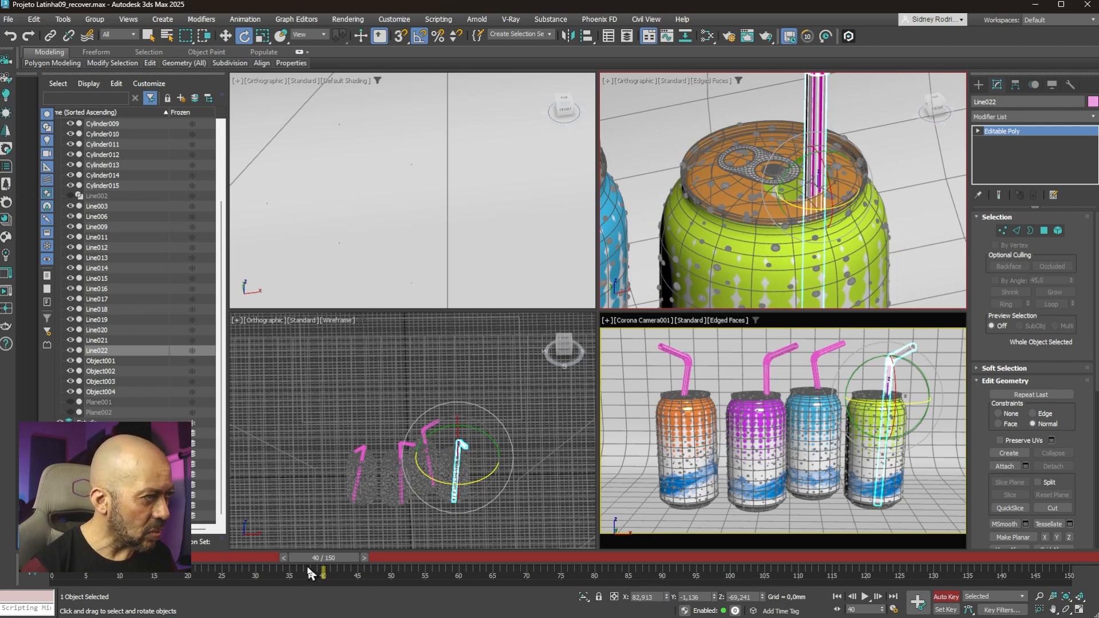
{"action": "left_click_drag", "start_coordinate": [332, 563], "coordinate": [269, 577]}
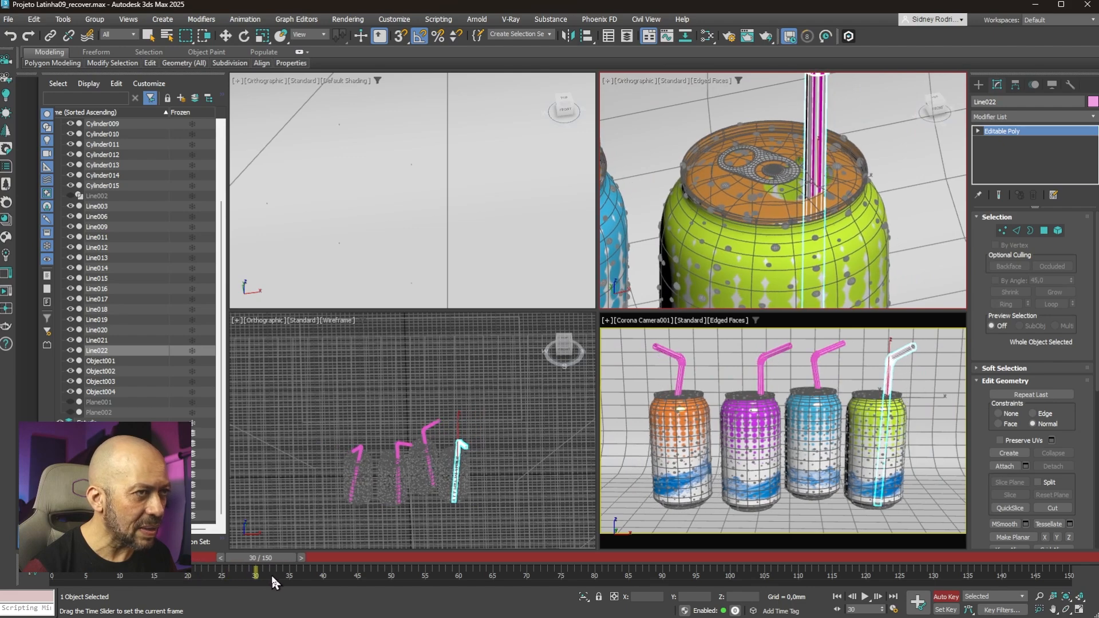
{"action": "key", "text": "e"}
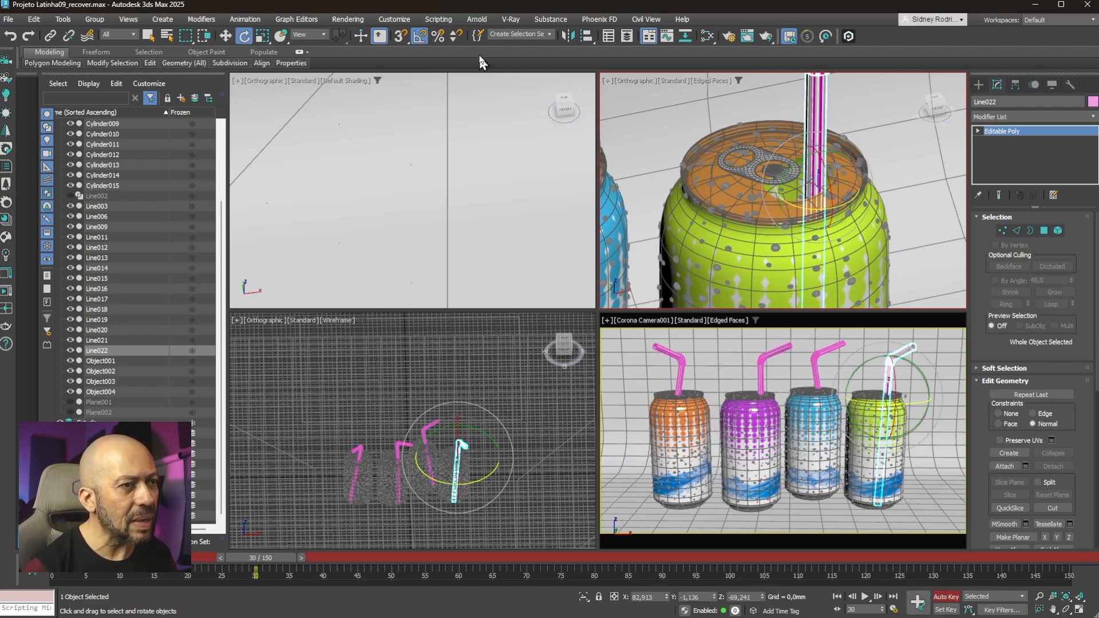
{"action": "left_click", "coordinate": [318, 33]}
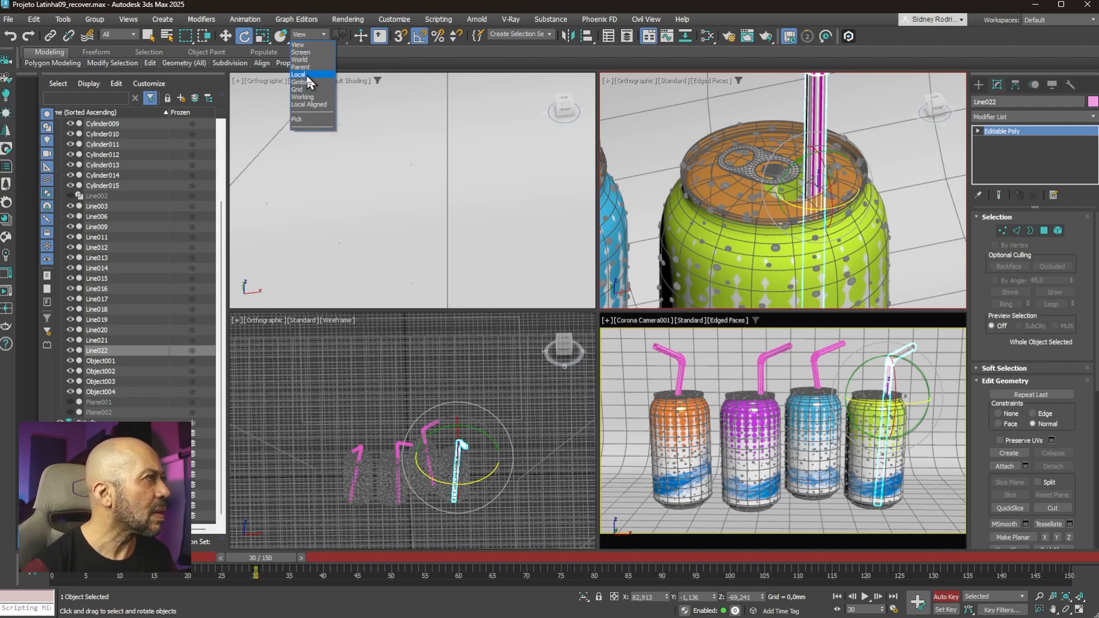
{"action": "left_click", "coordinate": [299, 75]}
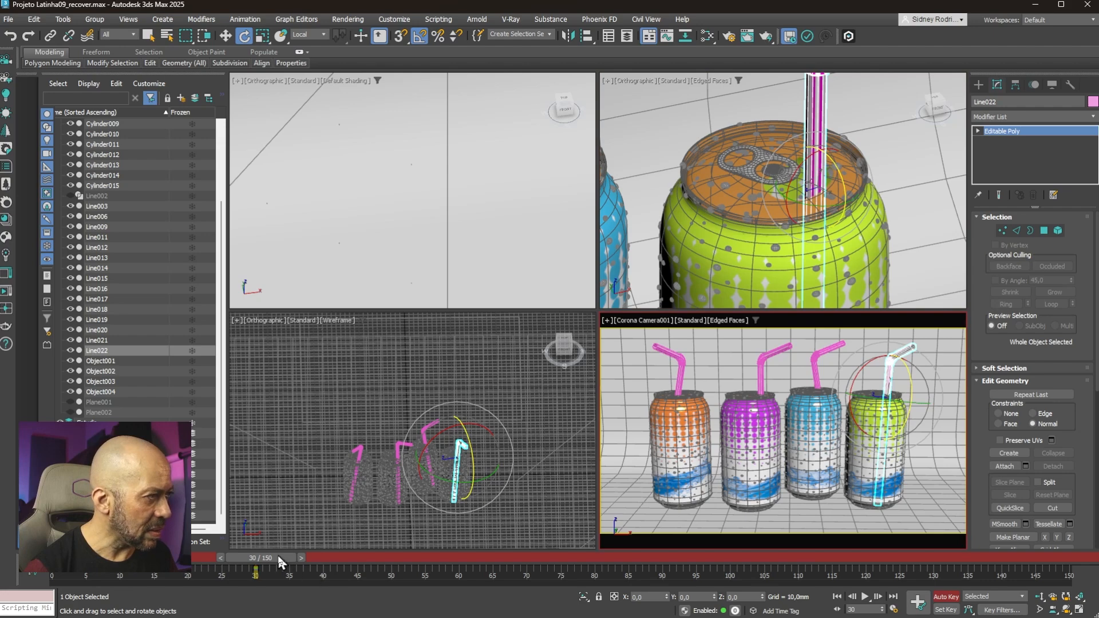
{"action": "left_click_drag", "start_coordinate": [273, 553], "coordinate": [349, 551]}
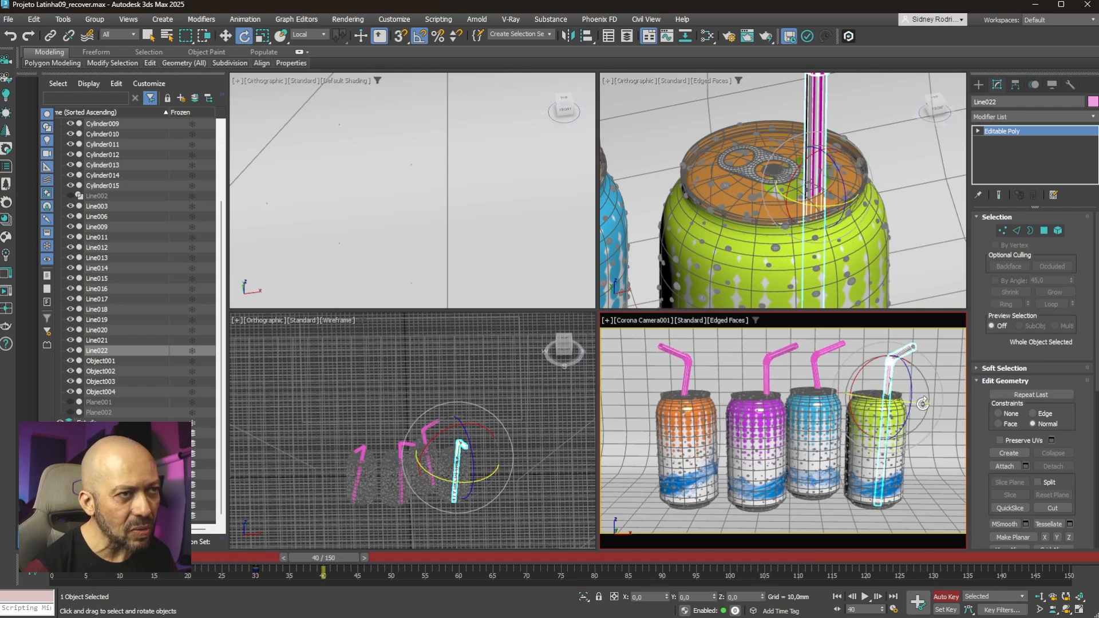
{"action": "left_click_drag", "start_coordinate": [921, 404], "coordinate": [905, 405]}
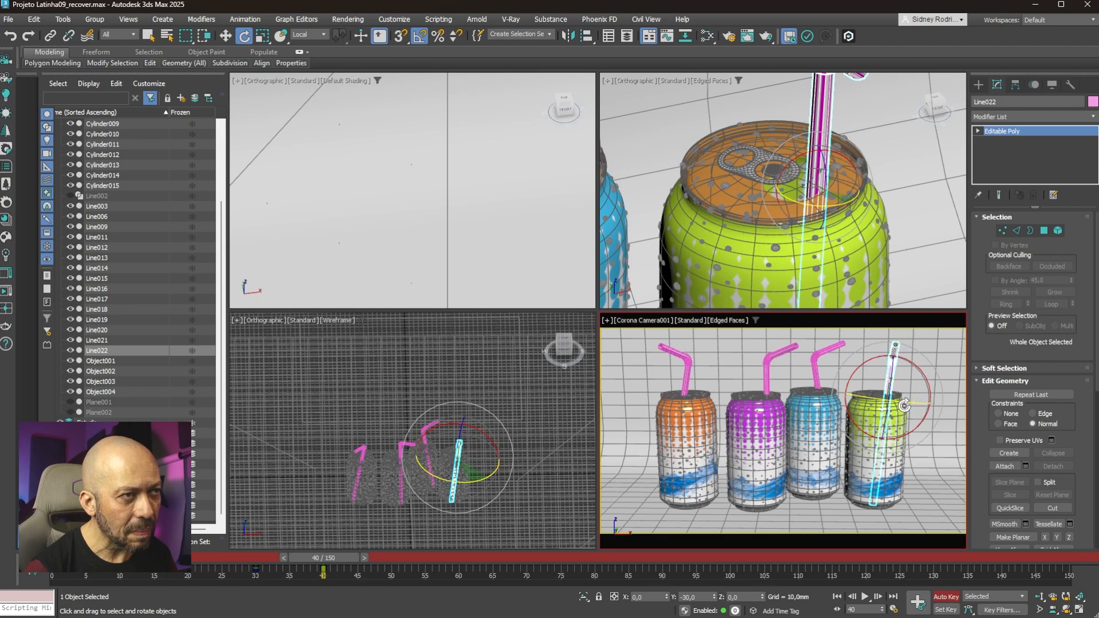
Step: Keyframe the orange can's straw at frame 35 and rotate it about its long axis to face the camera at frame 48
{"action": "left_click", "coordinate": [679, 354]}
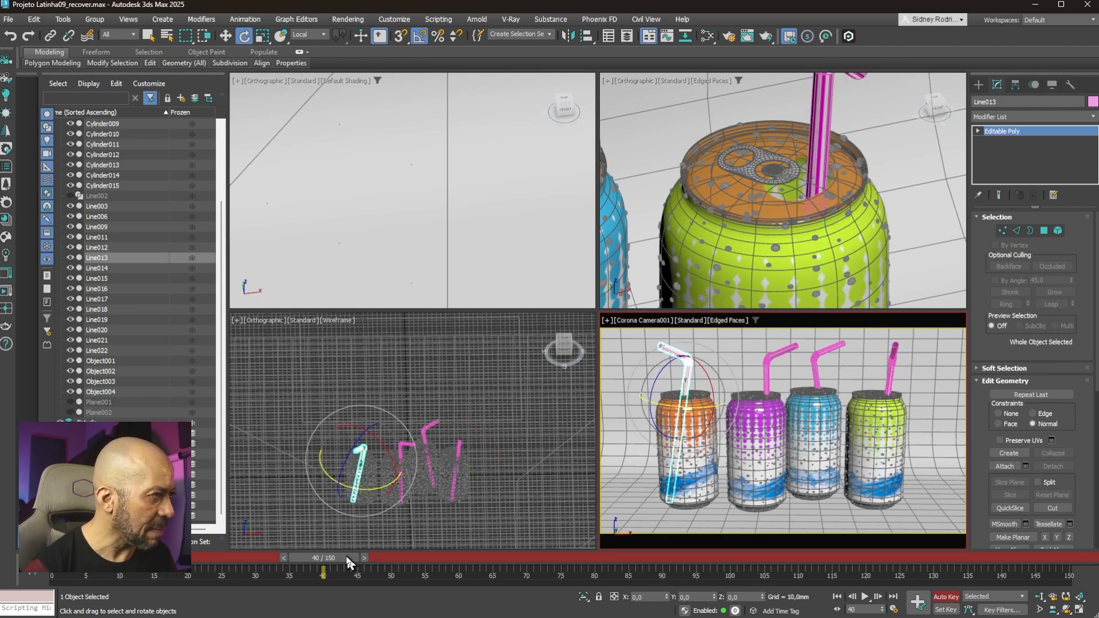
{"action": "left_click_drag", "start_coordinate": [338, 564], "coordinate": [309, 554]}
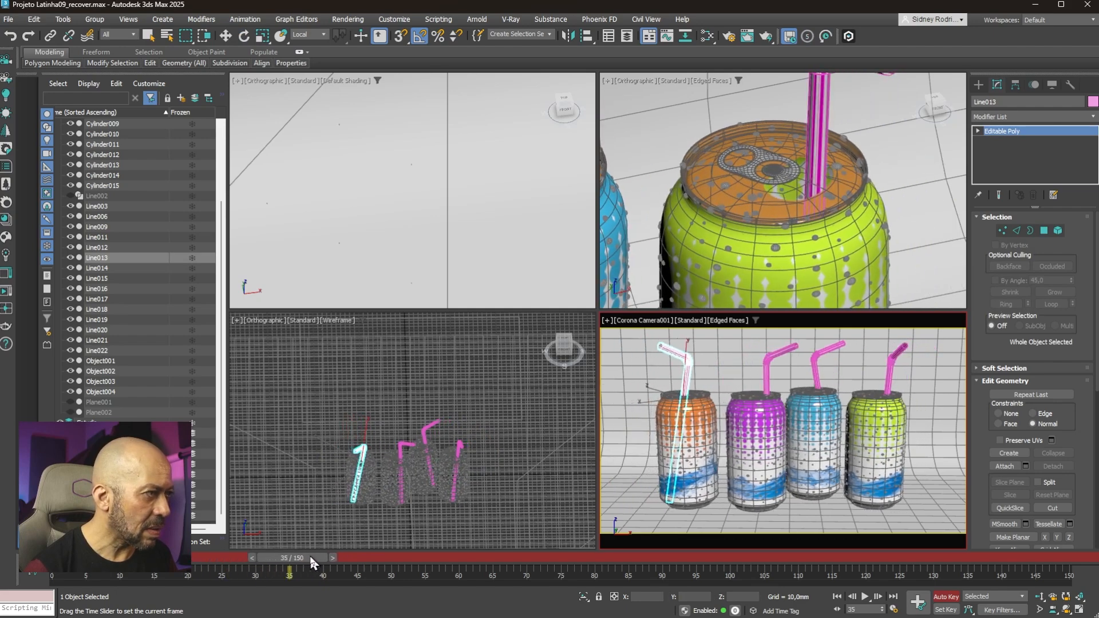
{"action": "key", "text": "e"}
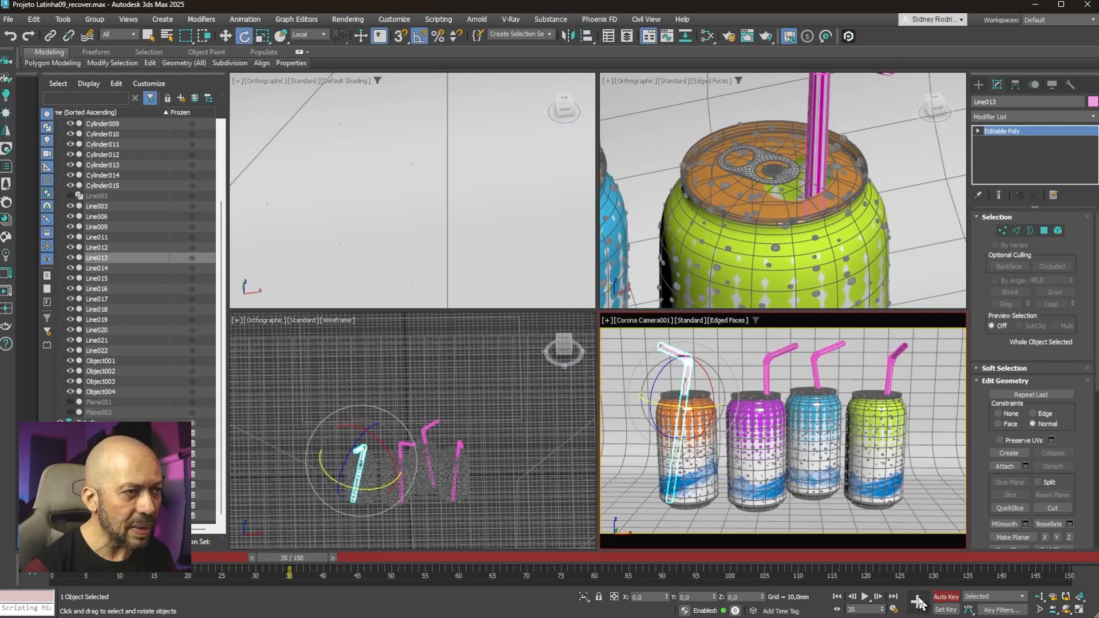
{"action": "key", "text": "w"}
{"action": "left_click_drag", "start_coordinate": [314, 554], "coordinate": [395, 562]}
{"action": "key", "text": "e"}
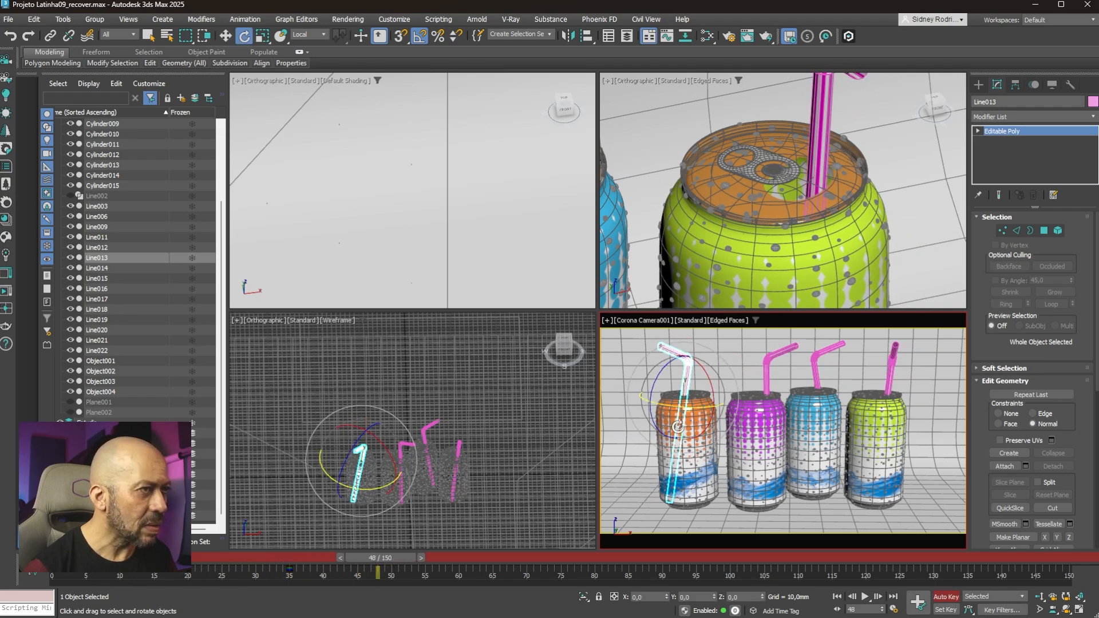
{"action": "left_click_drag", "start_coordinate": [674, 407], "coordinate": [695, 413]}
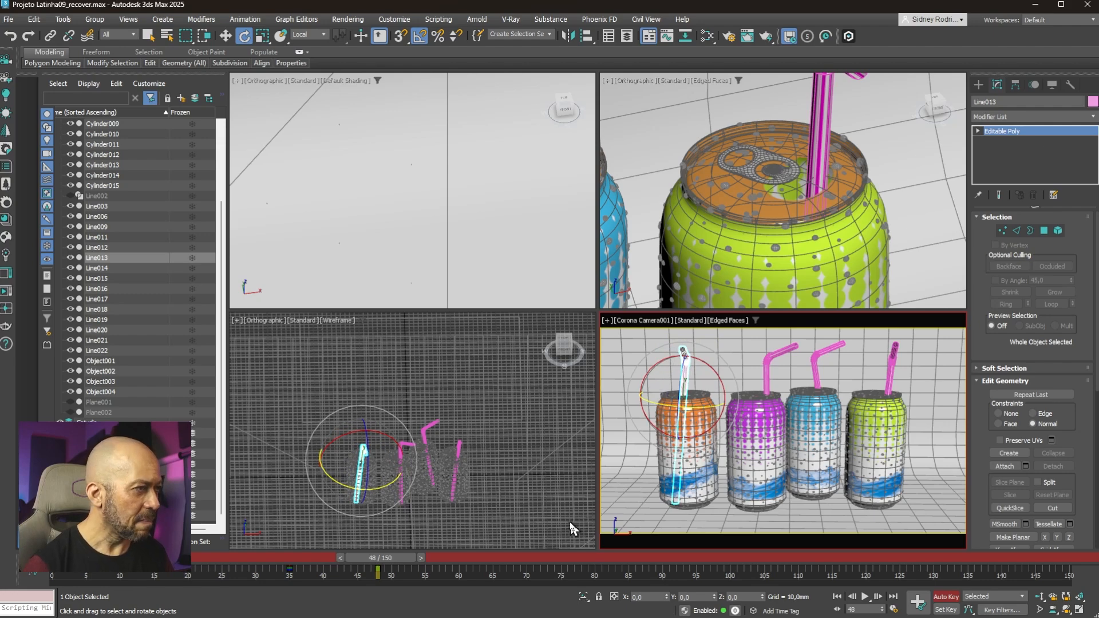
Step: Deselect the straw, maximize the Corona camera view, and play and scrub the animation to check the straw rotations
{"action": "left_click", "coordinate": [837, 597]}
{"action": "left_click", "coordinate": [749, 461]}
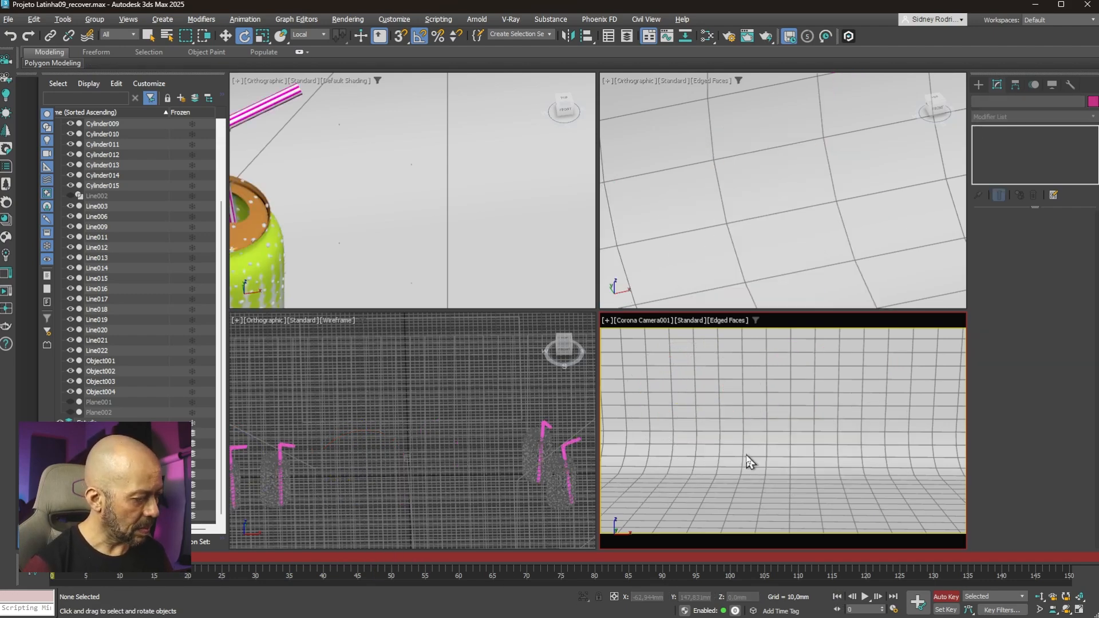
{"action": "key", "text": "alt+w"}
{"action": "left_click", "coordinate": [864, 596]}
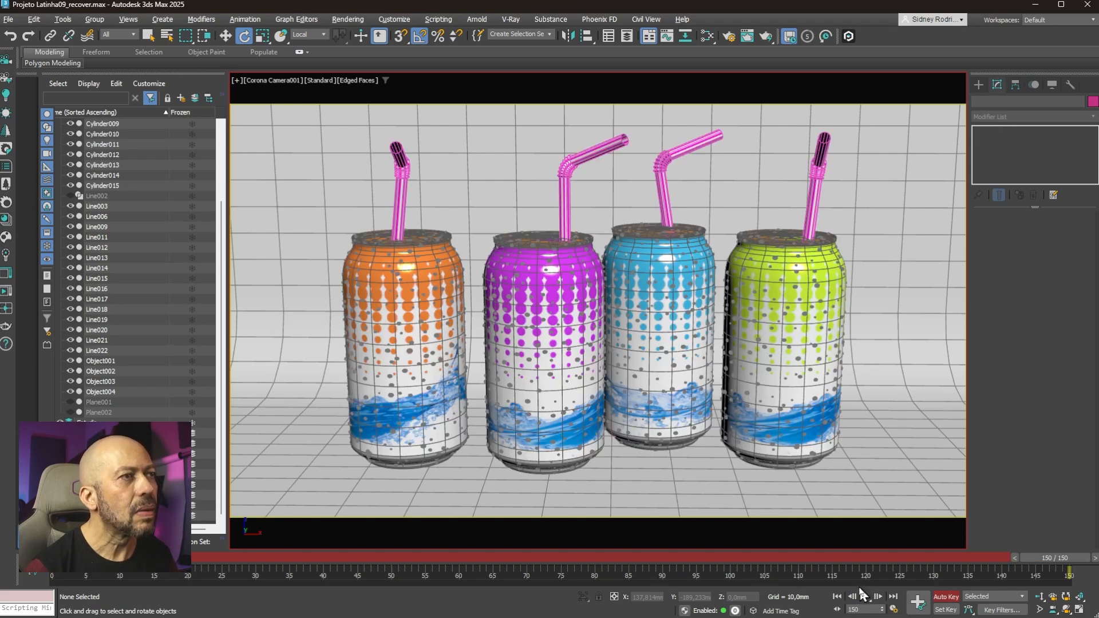
{"action": "left_click", "coordinate": [836, 597]}
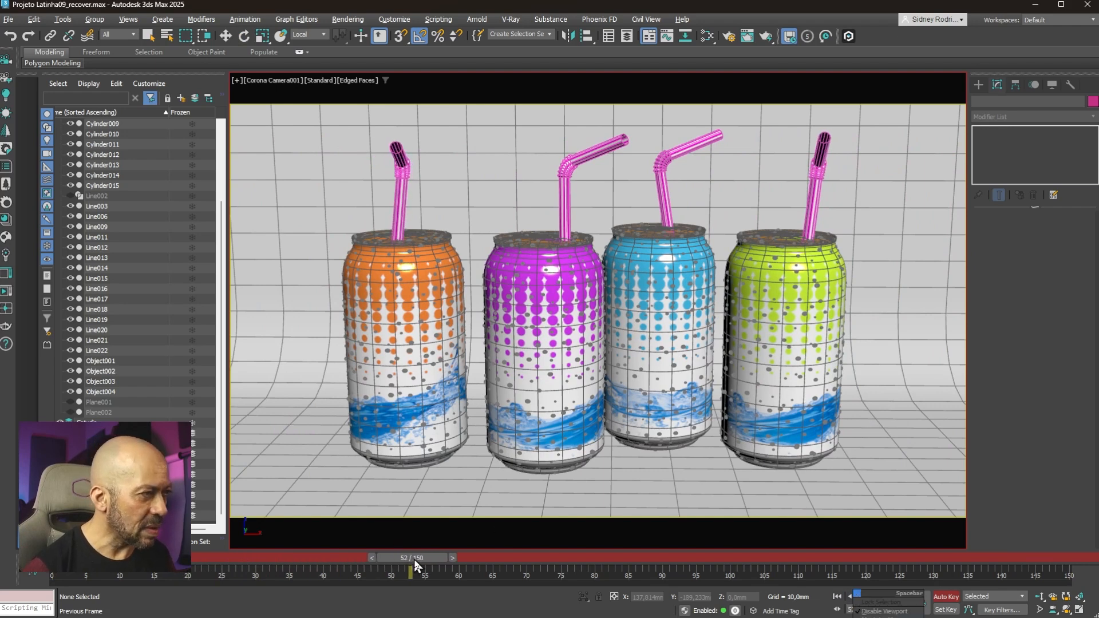
{"action": "key", "text": "/"}
{"action": "left_click_drag", "start_coordinate": [727, 570], "coordinate": [360, 564]}
Step: Rotate the green can's straw at frame 40 so its bent tip points more outward
{"action": "key", "text": "e"}
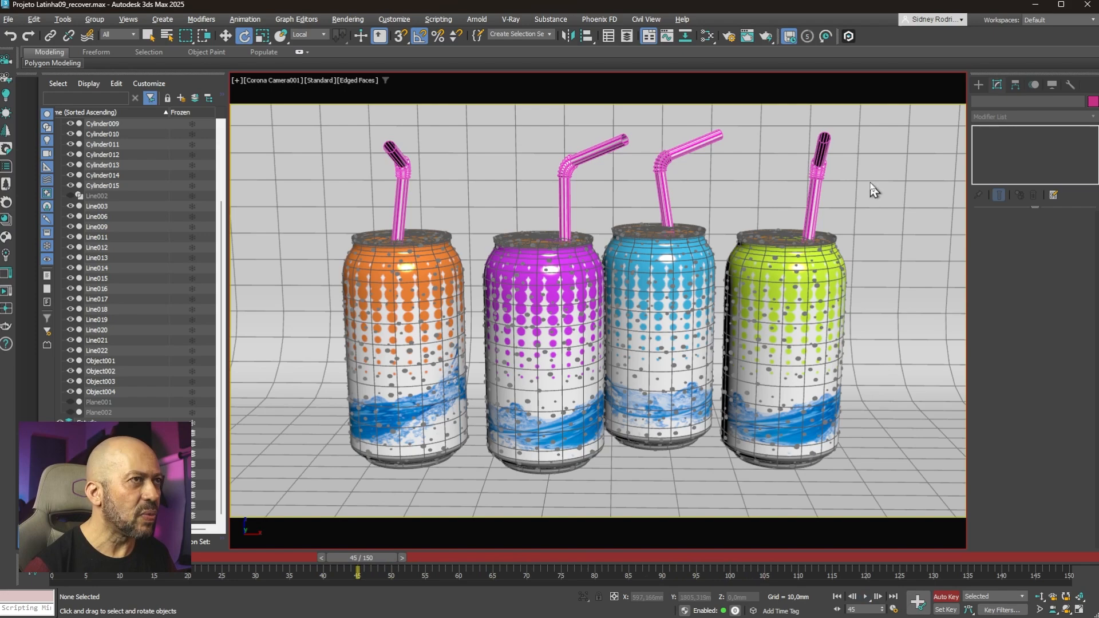
{"action": "left_click", "coordinate": [810, 198]}
{"action": "left_click_drag", "start_coordinate": [352, 570], "coordinate": [323, 574]}
{"action": "key", "text": "e"}
{"action": "left_click_drag", "start_coordinate": [839, 254], "coordinate": [843, 247]}
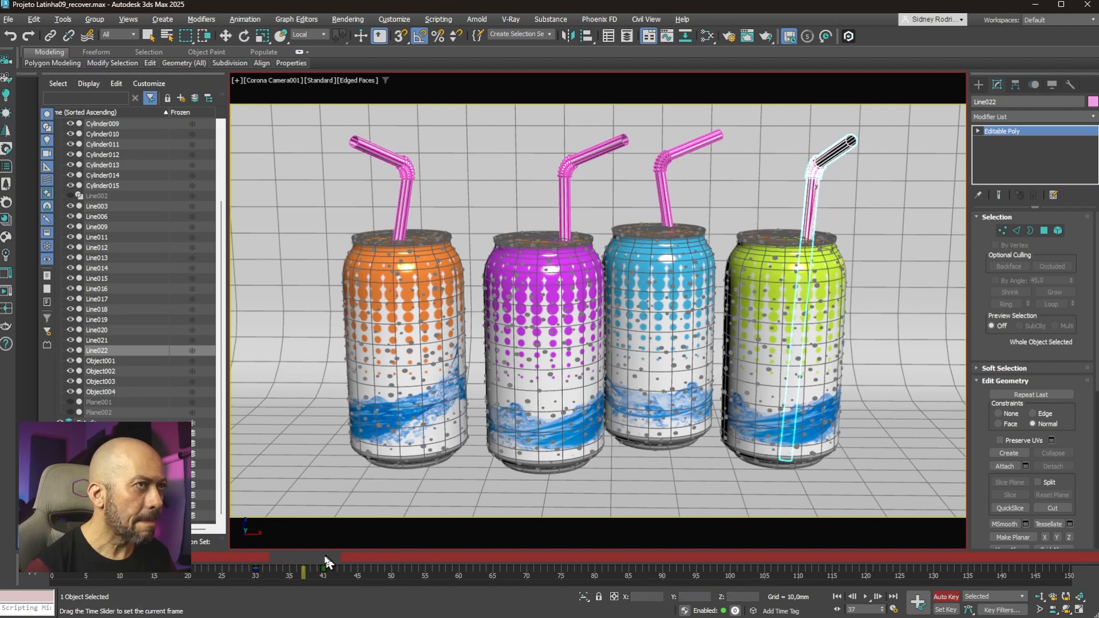
Step: Retime the orange can's straw rotation to end at frame 41 and scrub back to frame 35 to check it
{"action": "left_click_drag", "start_coordinate": [324, 558], "coordinate": [355, 556]}
{"action": "left_click", "coordinate": [400, 240]}
{"action": "key", "text": "e"}
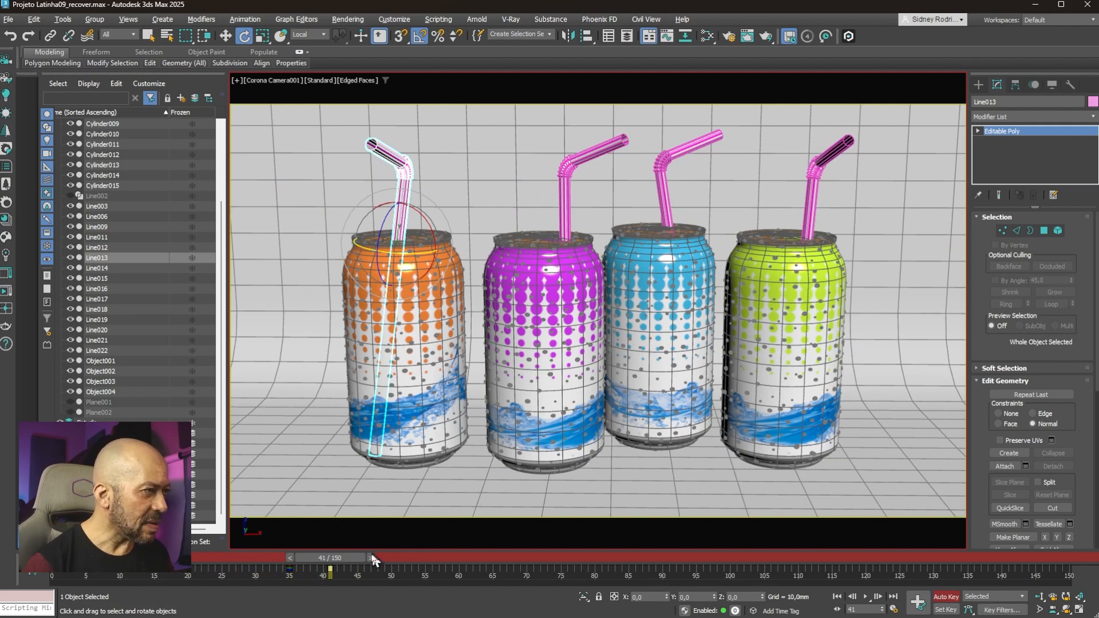
{"action": "left_click_drag", "start_coordinate": [343, 558], "coordinate": [274, 574]}
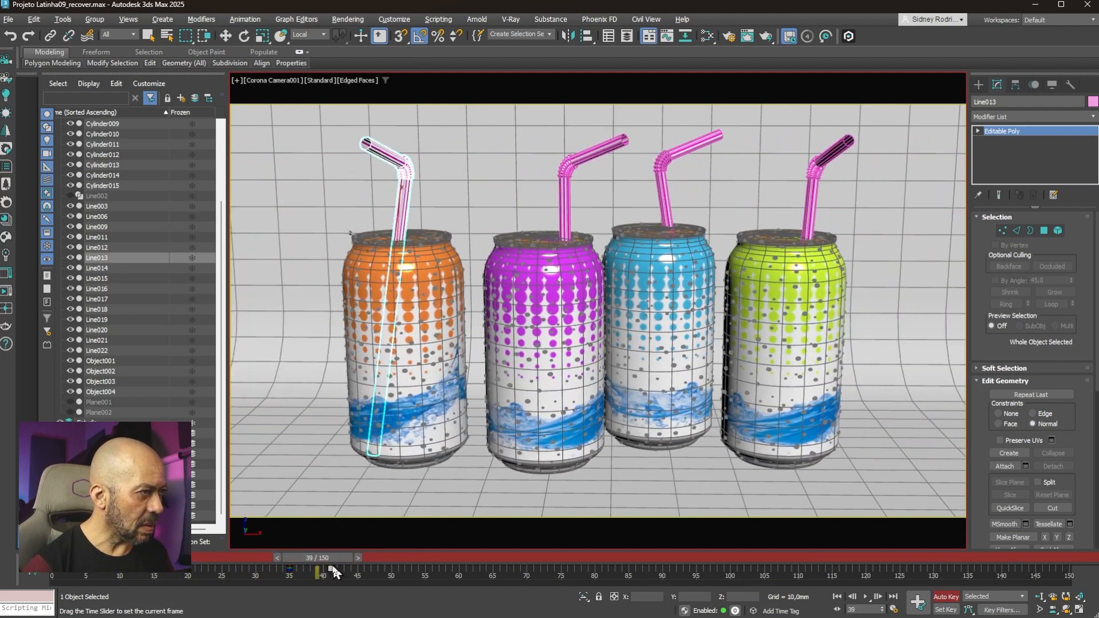
{"action": "left_click_drag", "start_coordinate": [334, 558], "coordinate": [306, 557]}
{"action": "key", "text": "e"}
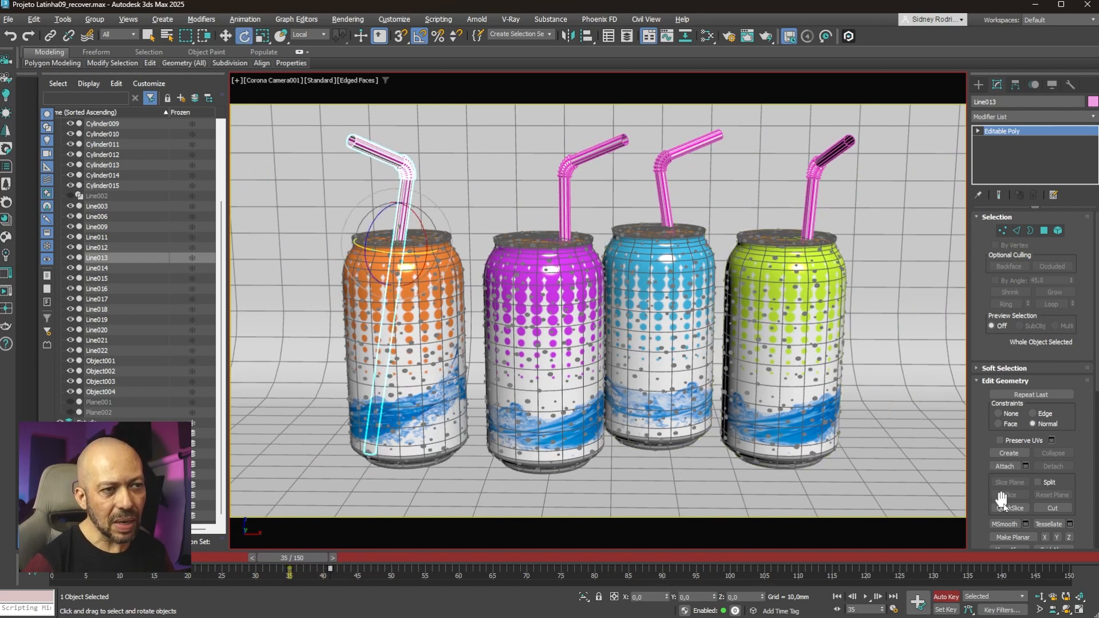
Step: With Auto Key on at frame 35, dolly Corona Camera001 in to a target distance of about 568 mm
{"action": "left_click", "coordinate": [1038, 596]}
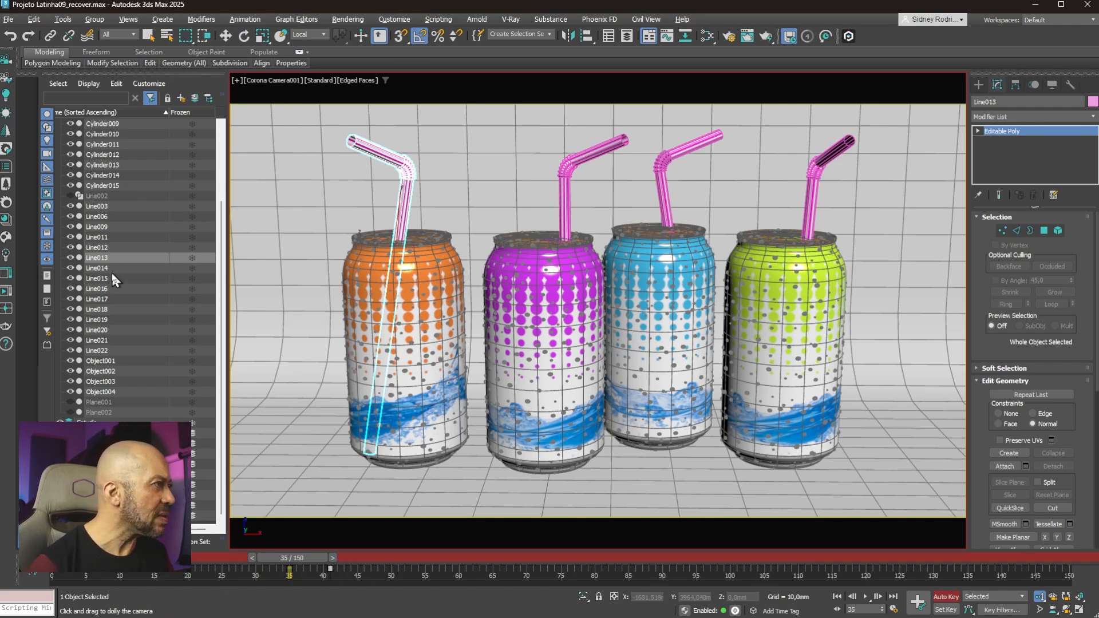
{"action": "left_click", "coordinate": [114, 433]}
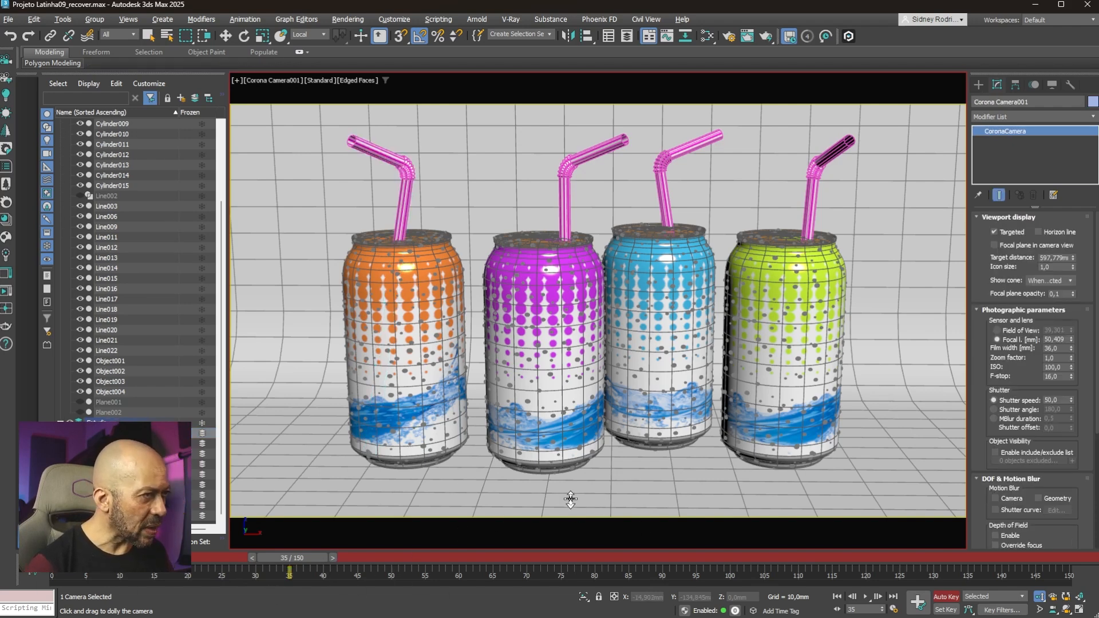
{"action": "left_click_drag", "start_coordinate": [569, 500], "coordinate": [569, 496]}
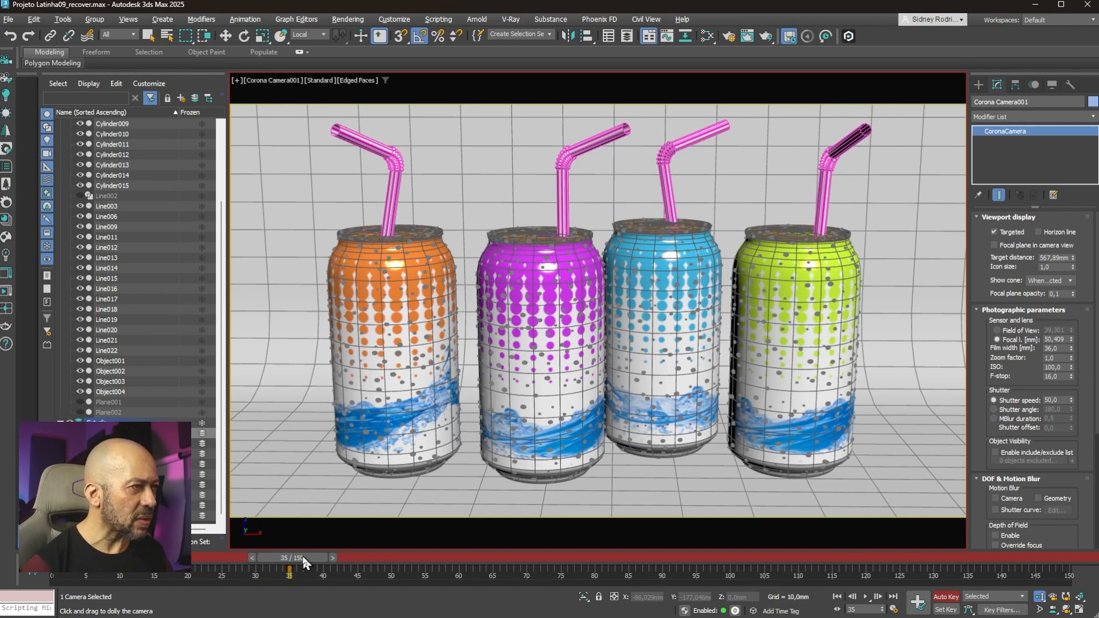
Step: Keyframe the camera dollying out to a target distance of about 693 mm at frame 60 and in to about 7 mm at frame 80
{"action": "left_click_drag", "start_coordinate": [293, 558], "coordinate": [475, 563]}
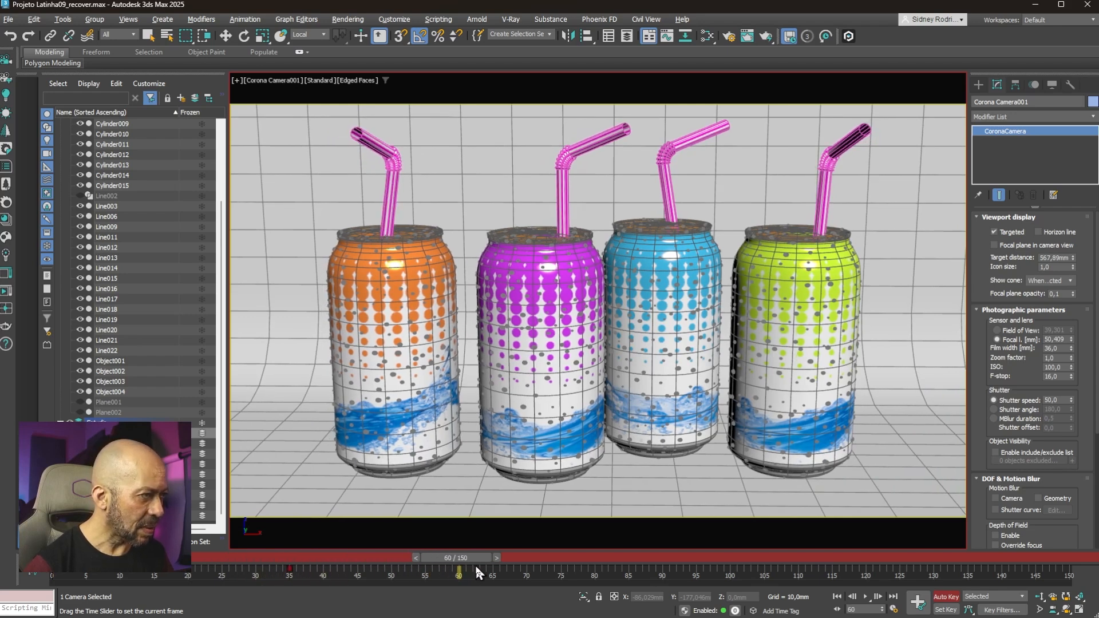
{"action": "left_click_drag", "start_coordinate": [664, 456], "coordinate": [666, 479]}
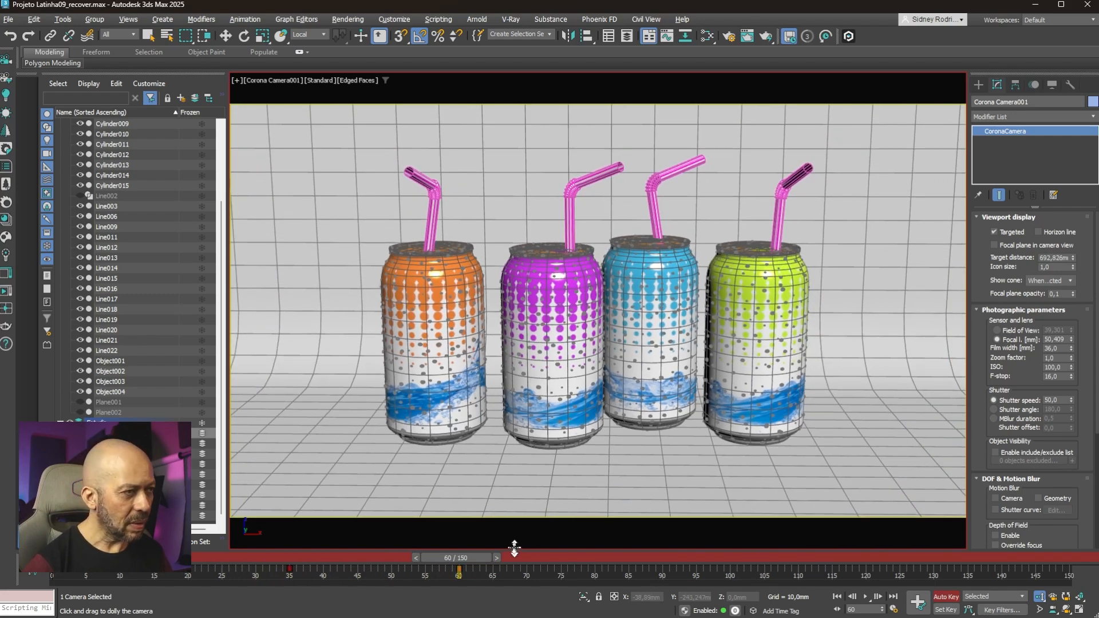
{"action": "left_click_drag", "start_coordinate": [468, 560], "coordinate": [590, 558]}
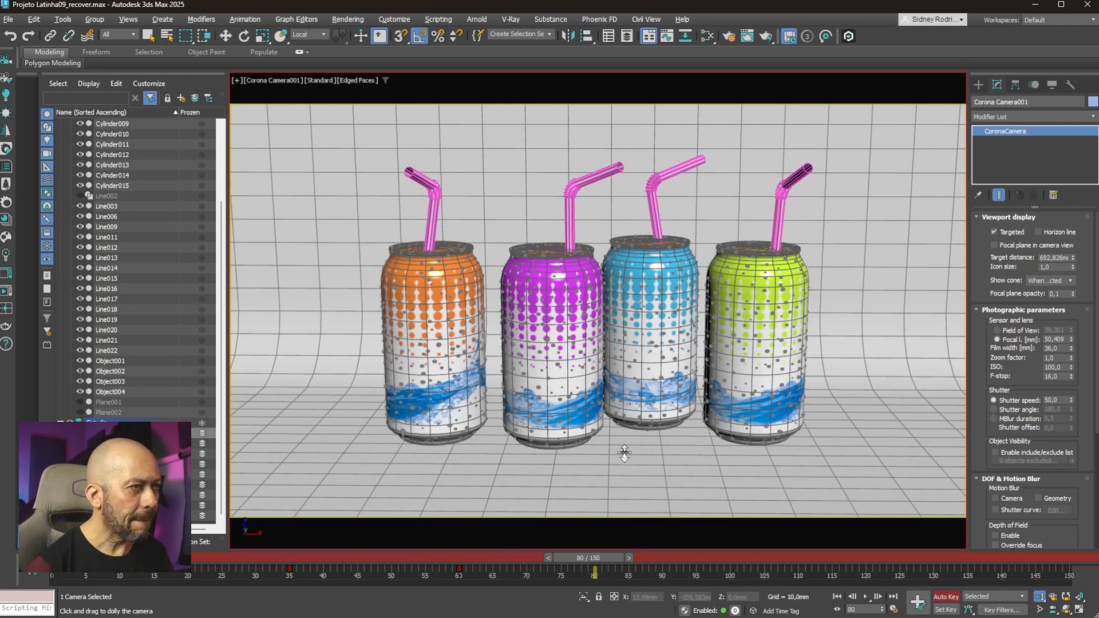
{"action": "left_click_drag", "start_coordinate": [624, 453], "coordinate": [628, 396]}
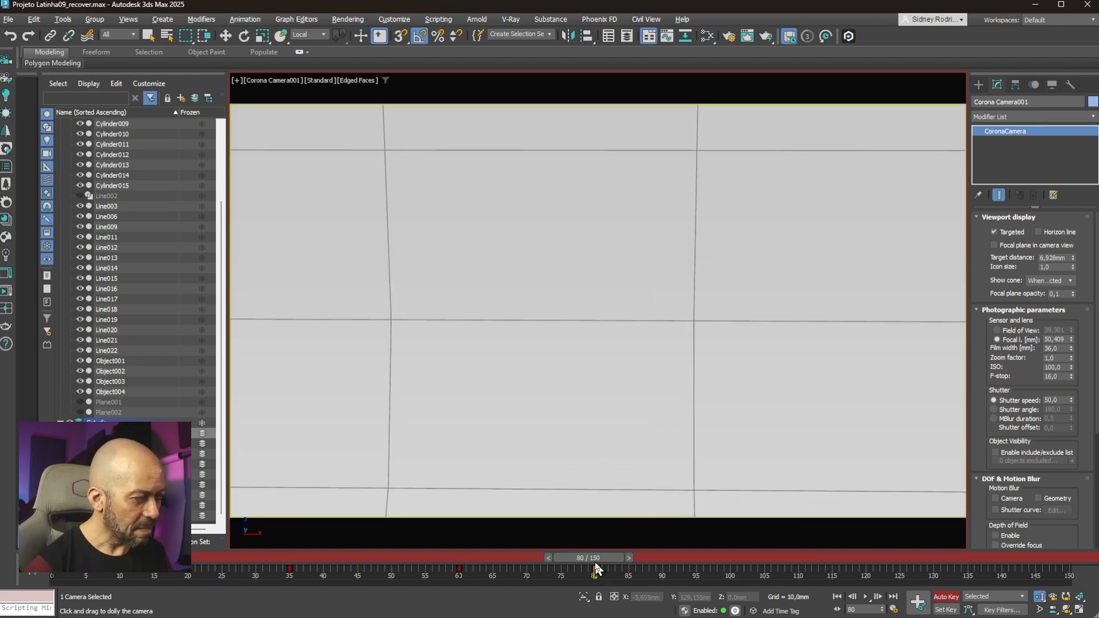
Step: In the Curve Editor, set the camera's X, Y and Z position keys at frame 80 to Fast tangents
{"action": "left_click", "coordinate": [666, 36]}
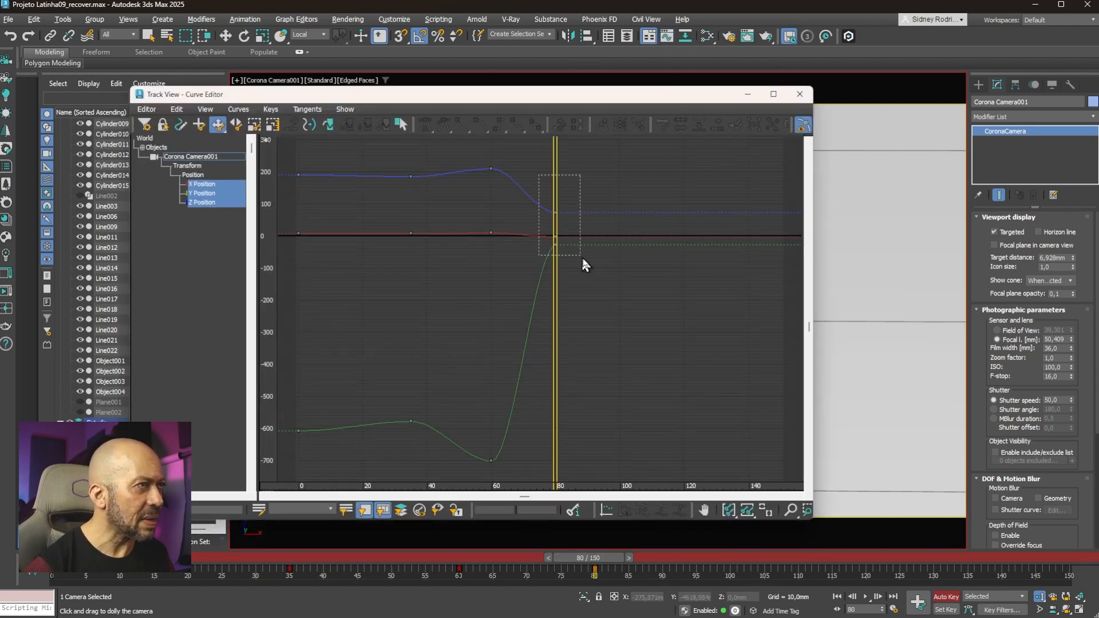
{"action": "left_click_drag", "start_coordinate": [582, 255], "coordinate": [583, 257]}
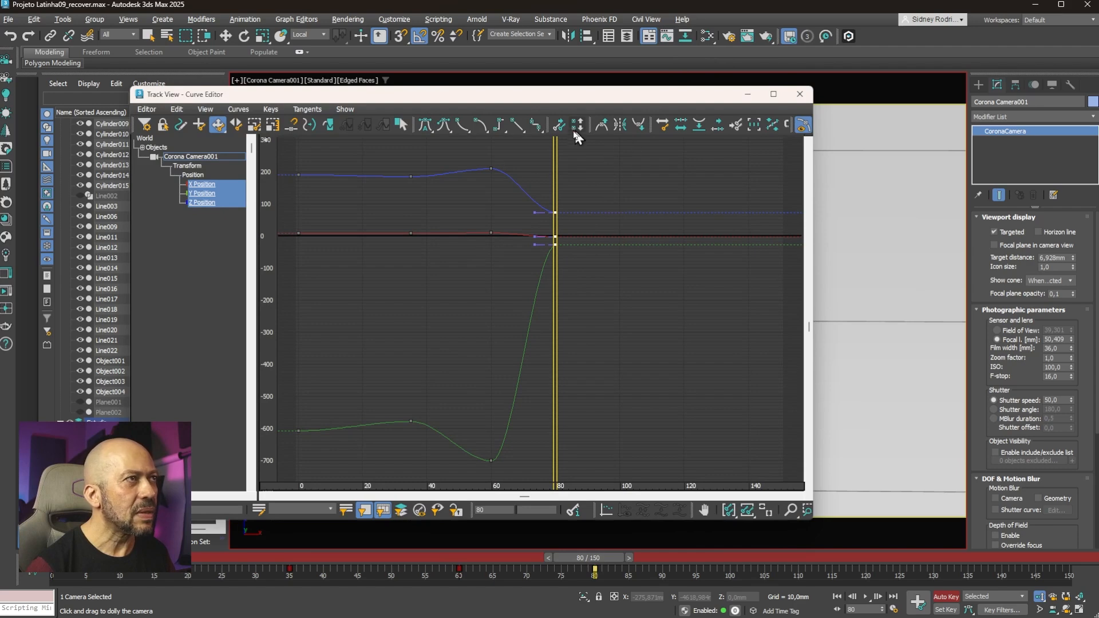
{"action": "left_click", "coordinate": [464, 126]}
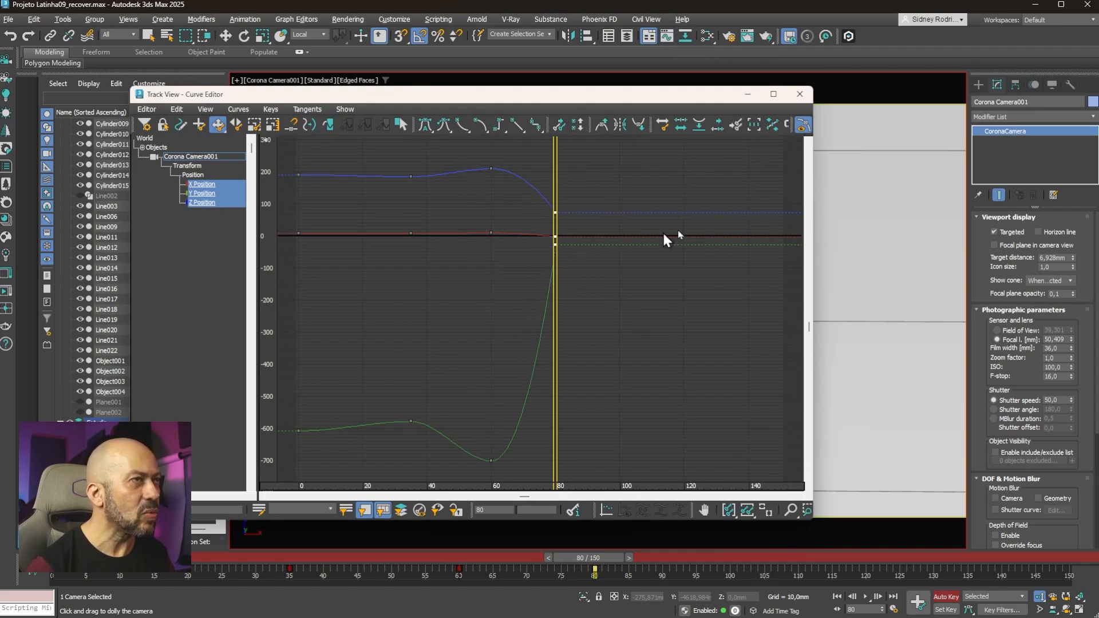
{"action": "left_click", "coordinate": [799, 94]}
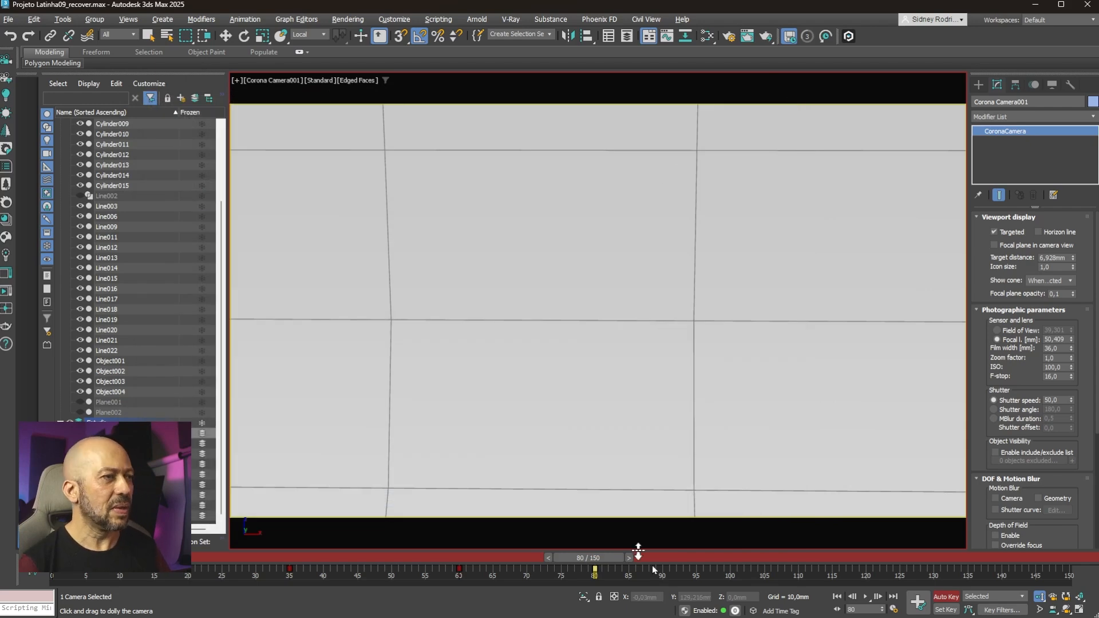
Step: Play the animation from the start to check the camera move, and return to frame 80
{"action": "left_click", "coordinate": [837, 597]}
{"action": "left_click", "coordinate": [865, 597]}
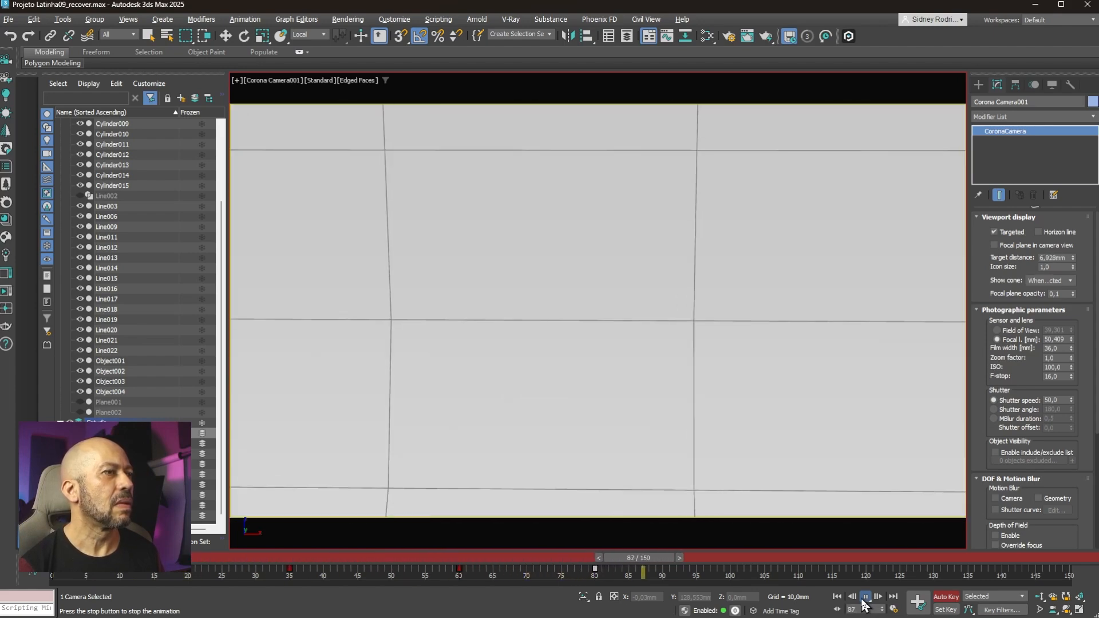
{"action": "left_click_drag", "start_coordinate": [822, 560], "coordinate": [597, 564]}
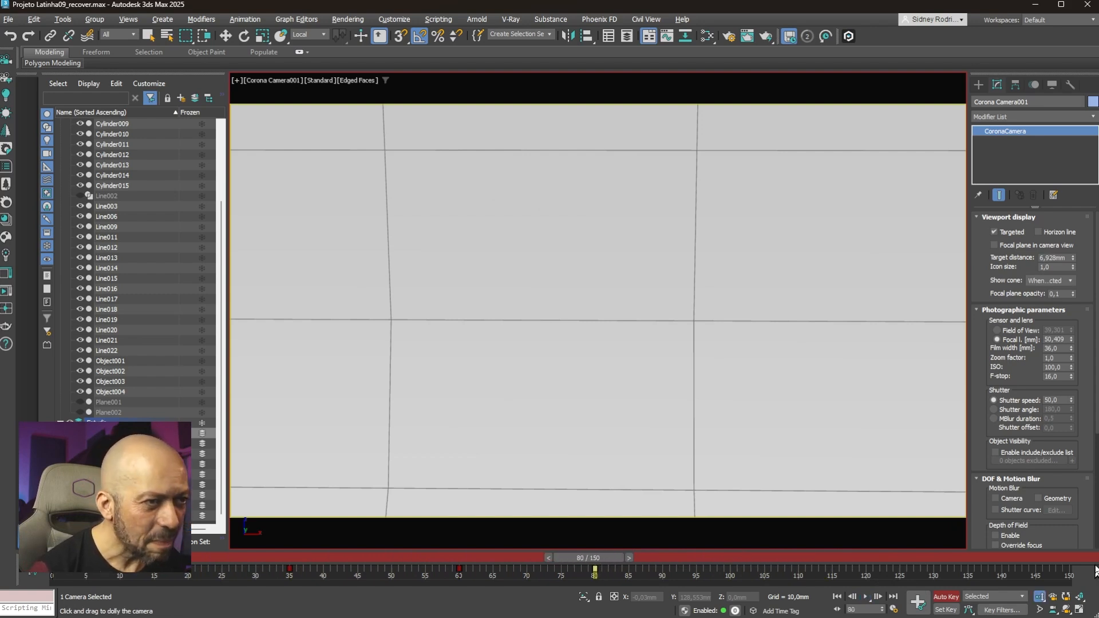
Step: Shorten the active time segment so the animation ends at frame 80
{"action": "right_click", "coordinate": [747, 569]}
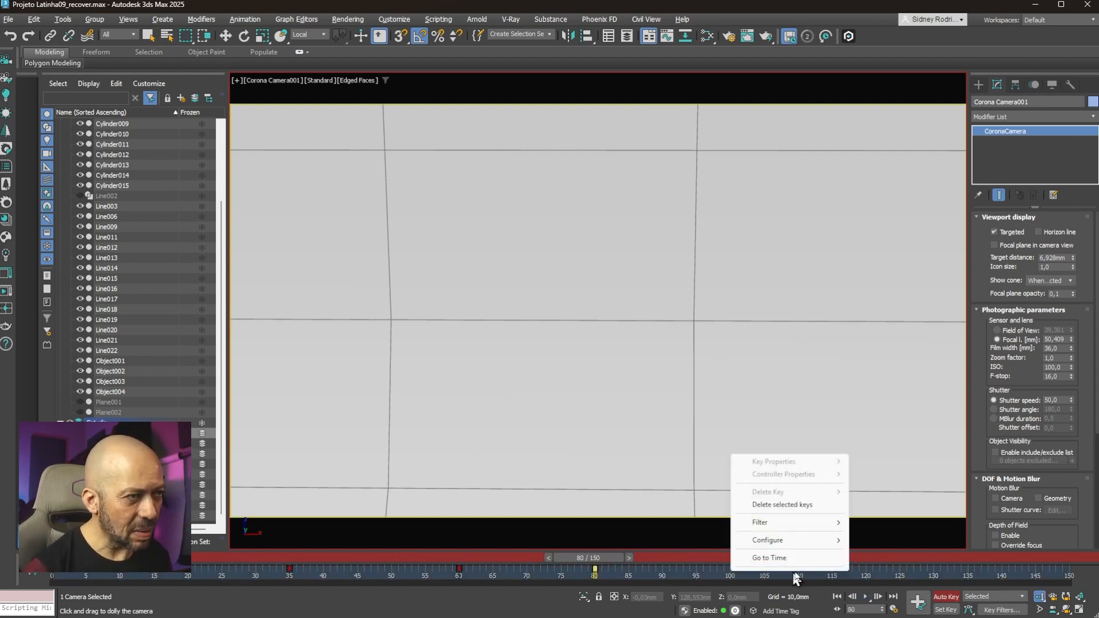
{"action": "left_click", "coordinate": [826, 571]}
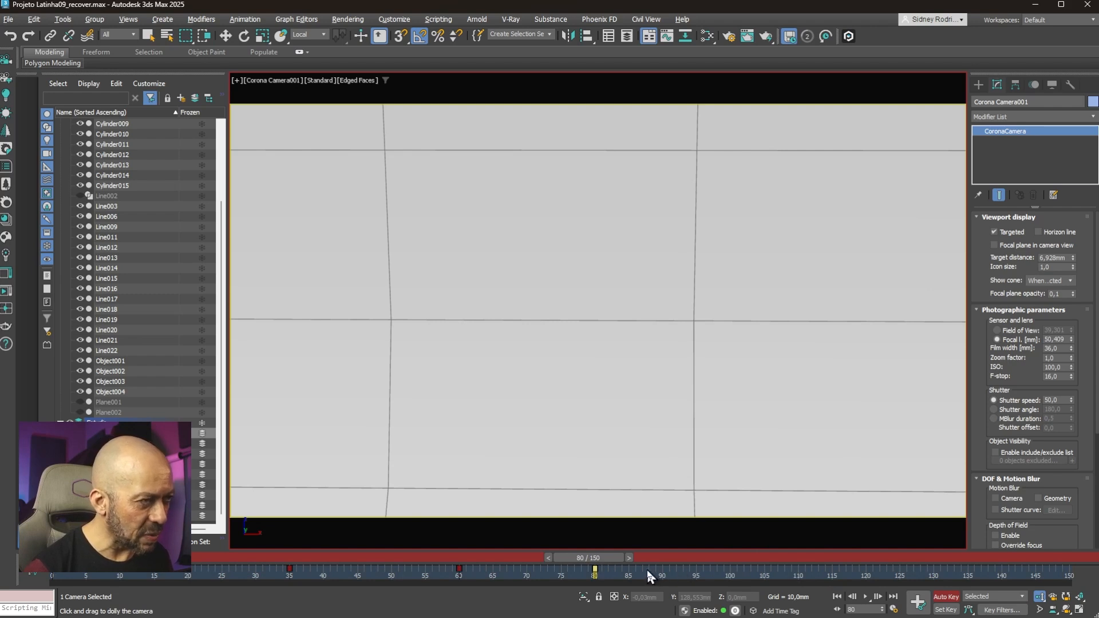
{"action": "right_click_drag", "start_coordinate": [639, 571], "coordinate": [1025, 576], "text": "ctrl+alt"}
{"action": "right_click_drag", "start_coordinate": [855, 571], "coordinate": [1004, 578], "text": "ctrl+alt"}
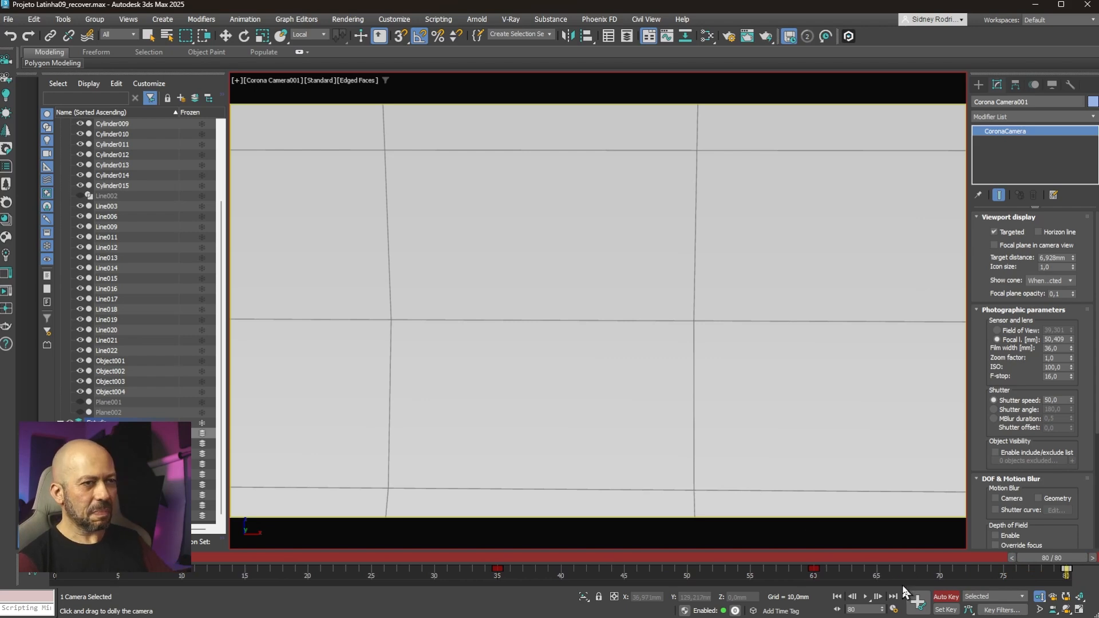
Step: Replay the shortened animation from the first frame, rewind it, and scrub to frame 36 to review the cans' entrance
{"action": "left_click", "coordinate": [837, 596]}
{"action": "left_click", "coordinate": [866, 597]}
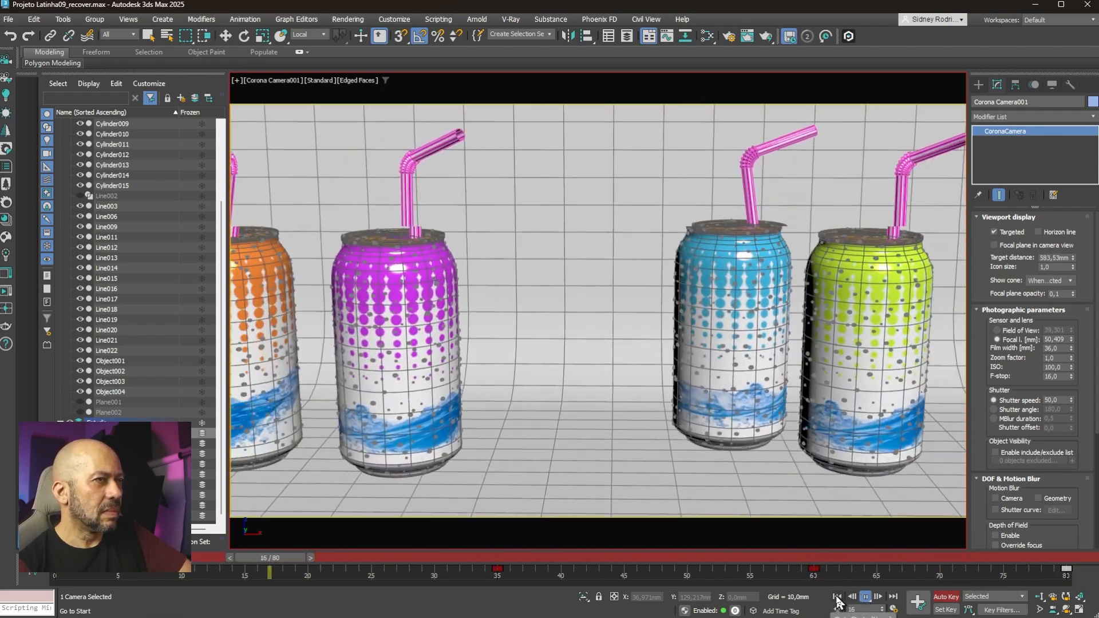
{"action": "left_click", "coordinate": [837, 597]}
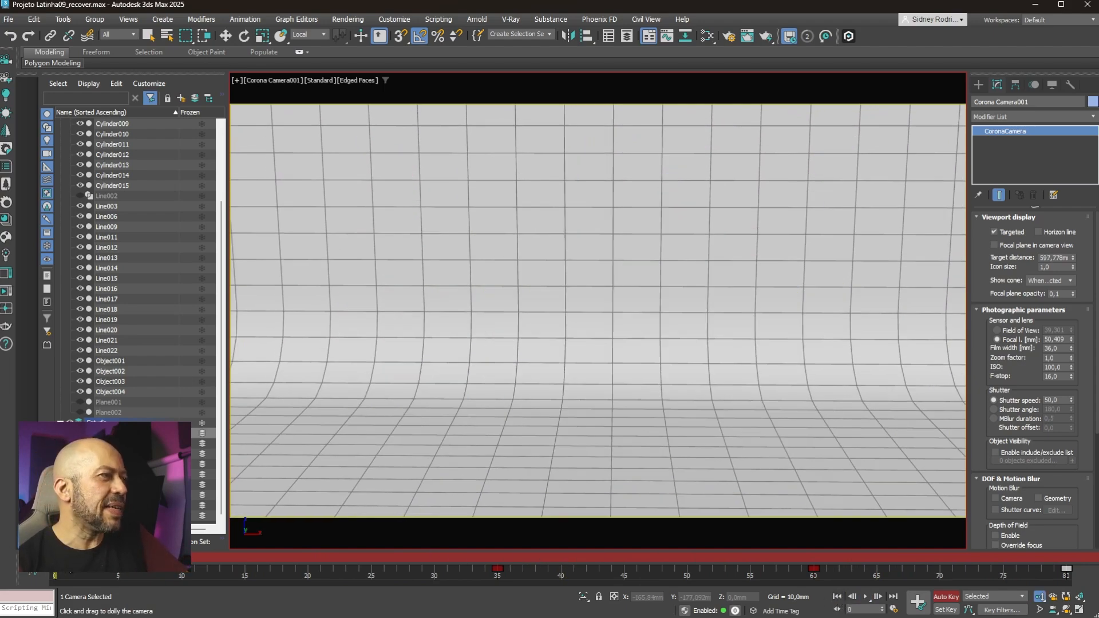
{"action": "left_click_drag", "start_coordinate": [55, 558], "coordinate": [513, 556]}
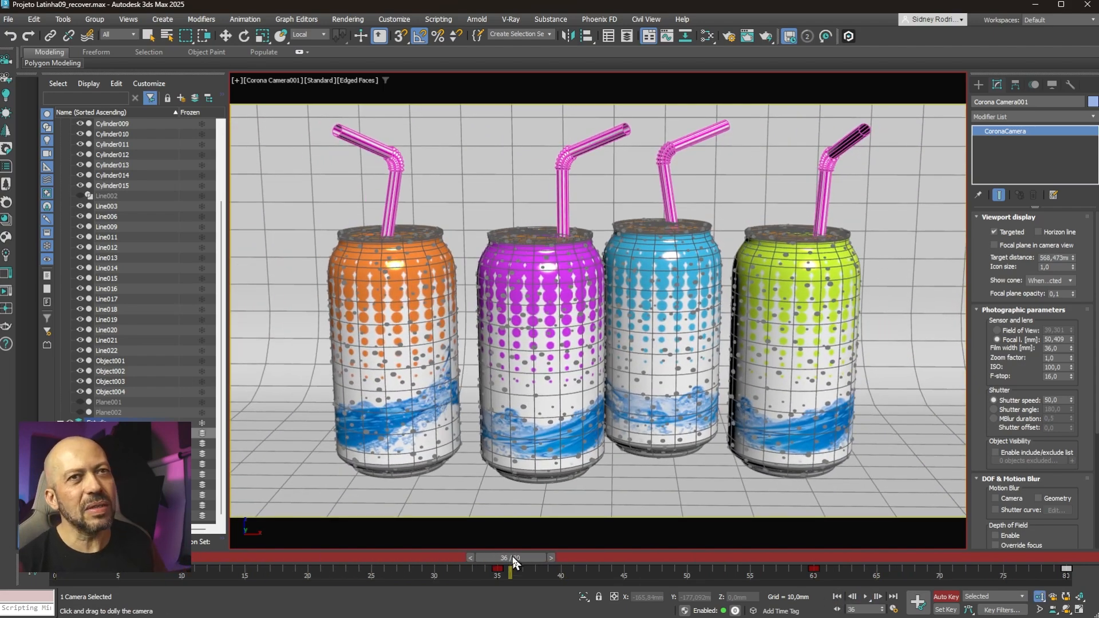